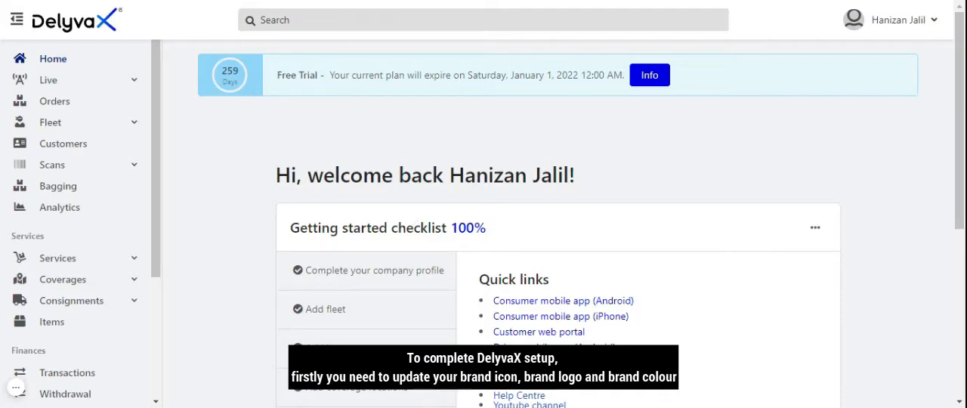
Open the account's theme and personalization settings and review the brand colours, brand name and logo upload fields
drag(156, 234, 151, 354)
click(85, 380)
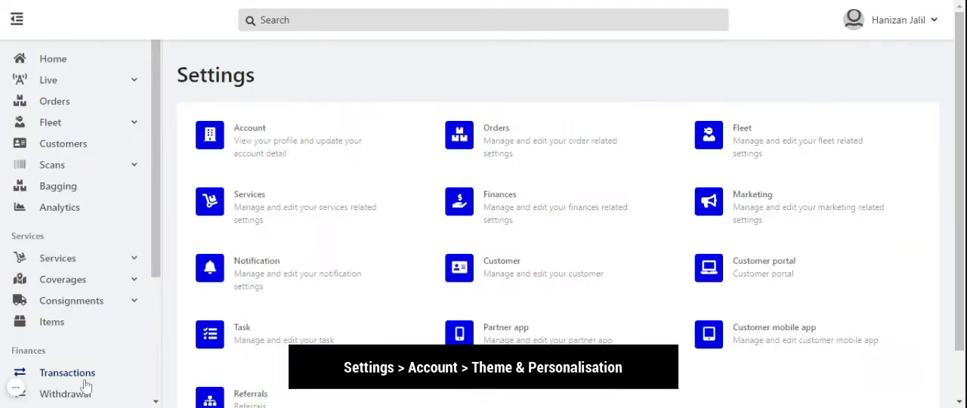
click(266, 151)
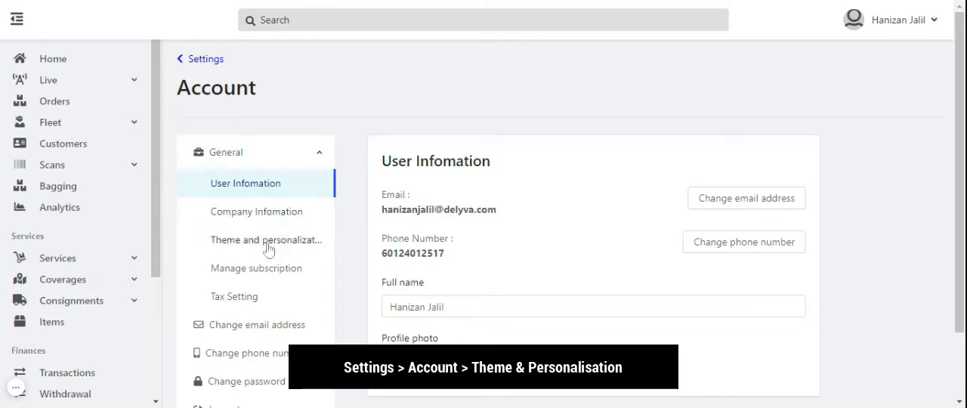
click(268, 243)
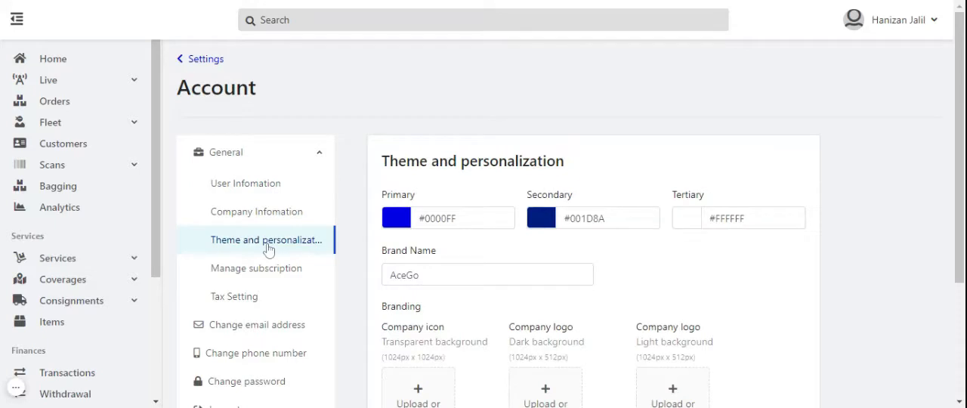
scroll(669, 225, down, 1)
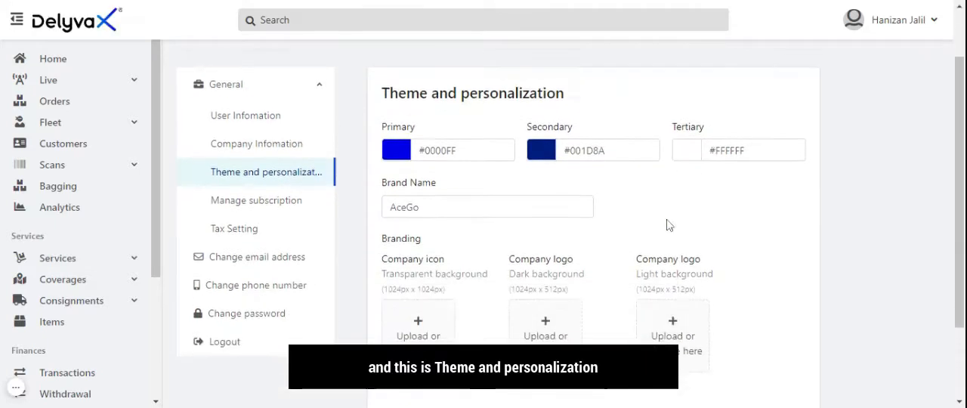
scroll(669, 225, down, 2)
scroll(668, 225, up, 3)
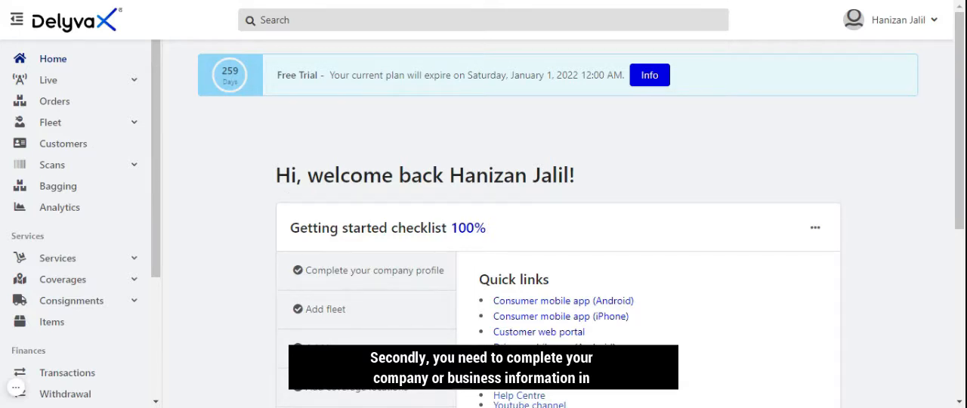
Open the company information page in the account settings
drag(157, 179, 148, 321)
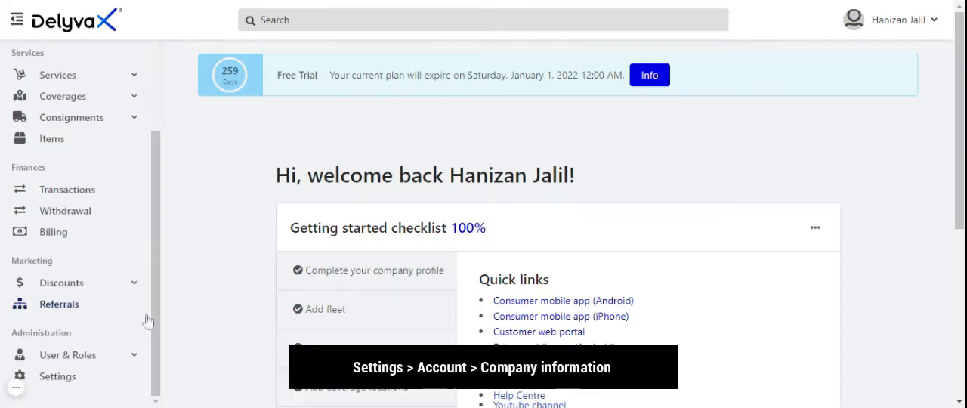
click(79, 380)
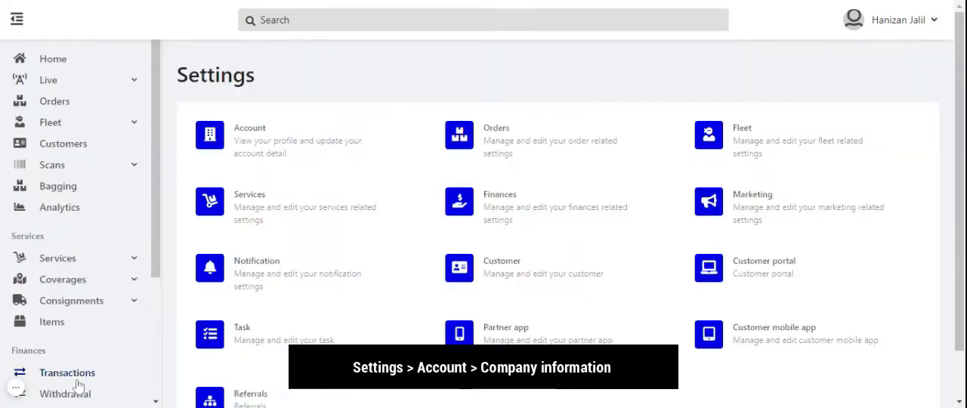
click(231, 146)
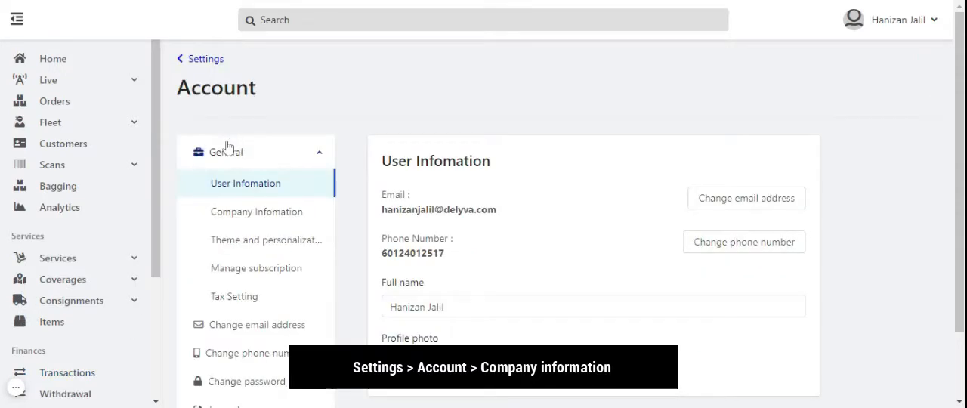
click(271, 218)
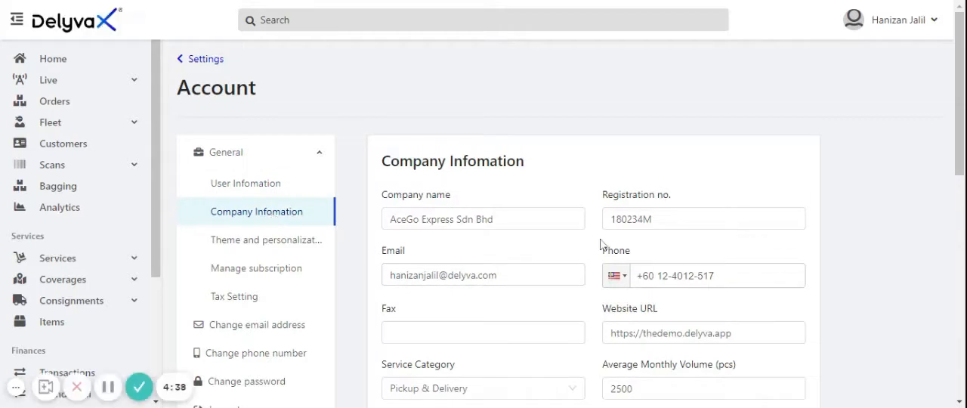
Examine the company information form, including company details, service category, core service, support contact and address fields
scroll(600, 243, down, 2)
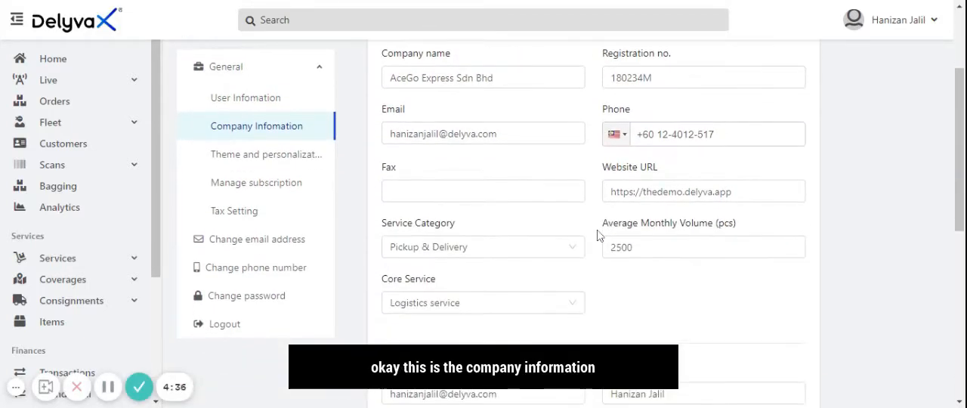
scroll(597, 236, down, 5)
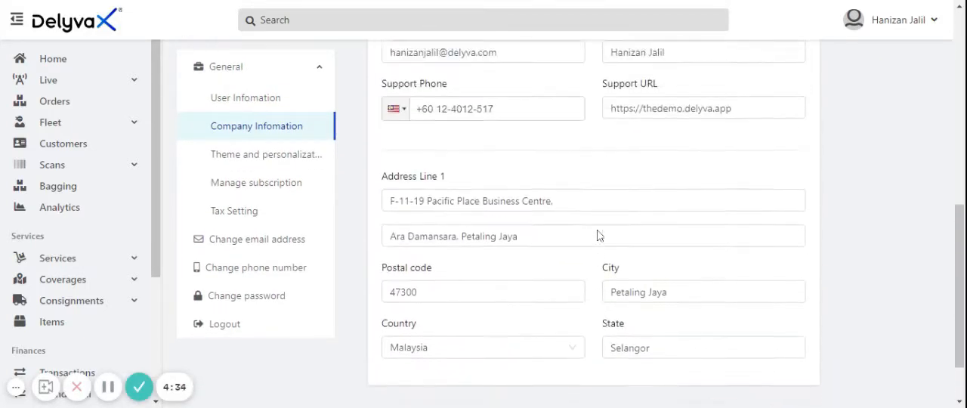
scroll(598, 236, up, 5)
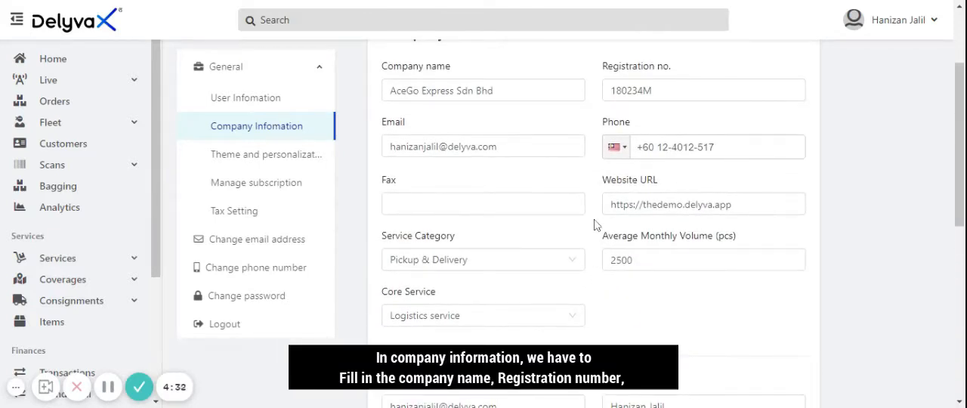
scroll(596, 223, up, 2)
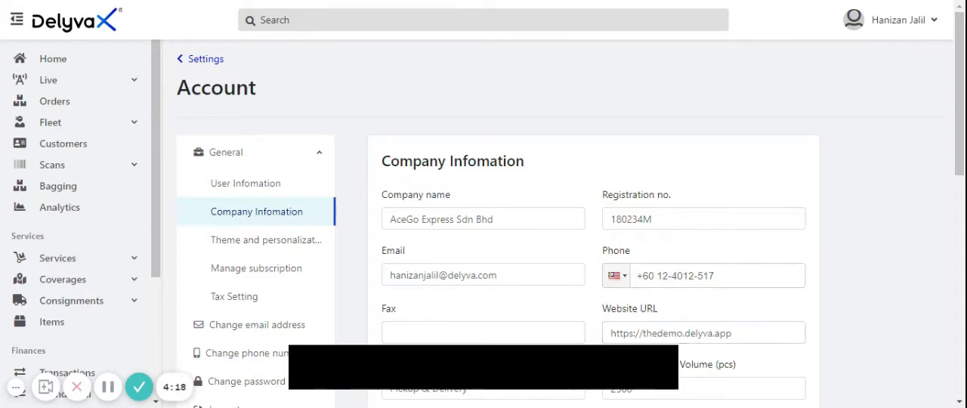
scroll(483, 318, down, 1)
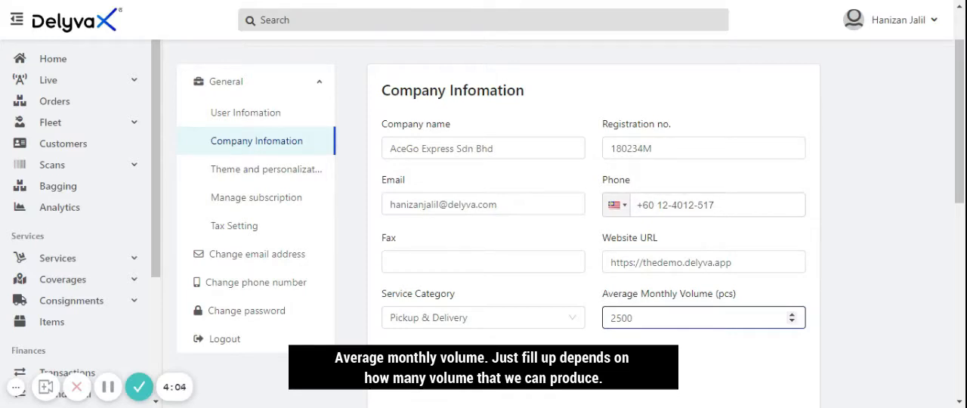
scroll(578, 316, down, 1)
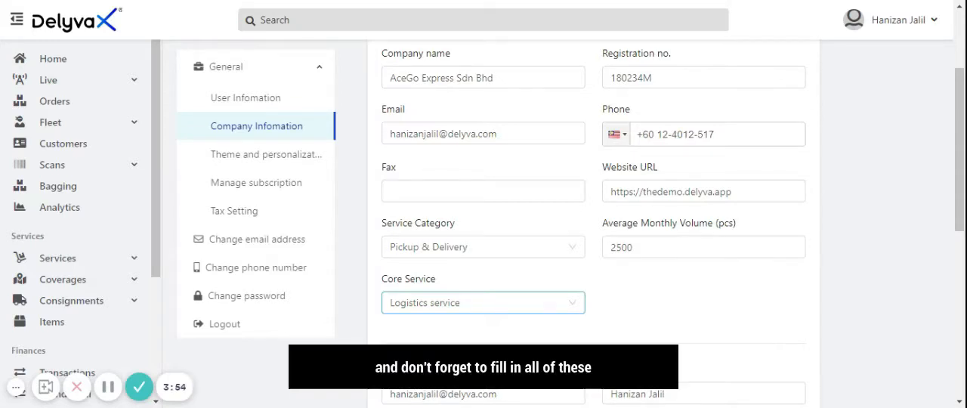
scroll(524, 312, down, 1)
scroll(525, 314, down, 3)
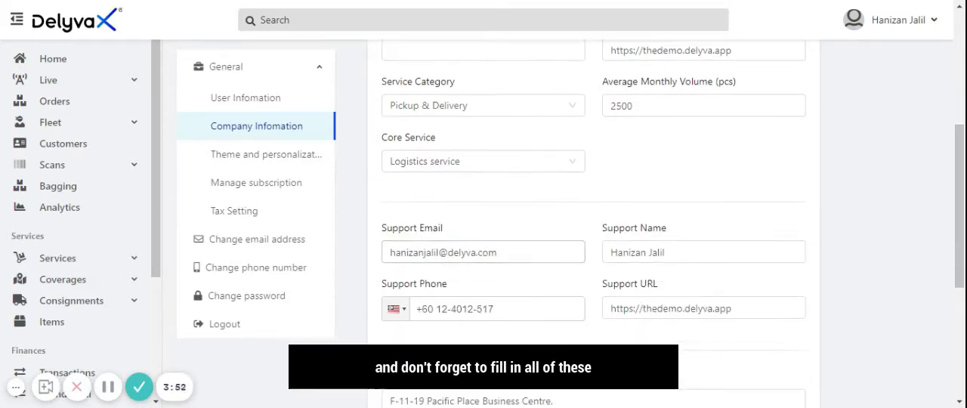
scroll(736, 270, down, 2)
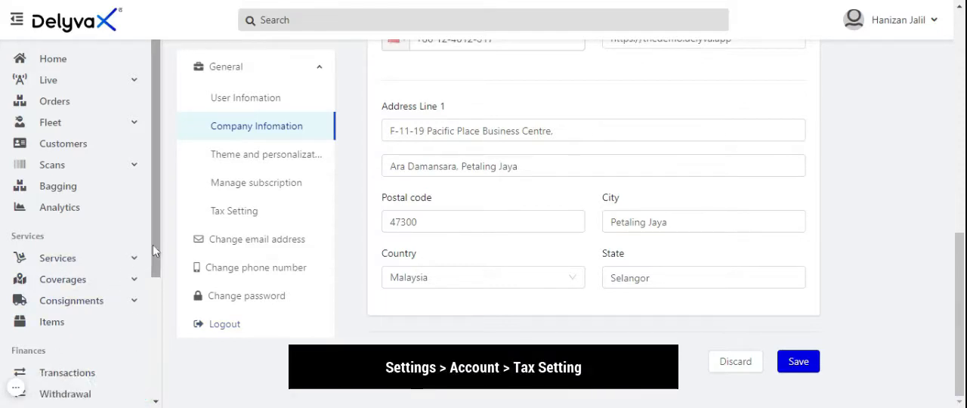
Open the tax settings of the account
drag(155, 252, 155, 396)
click(67, 381)
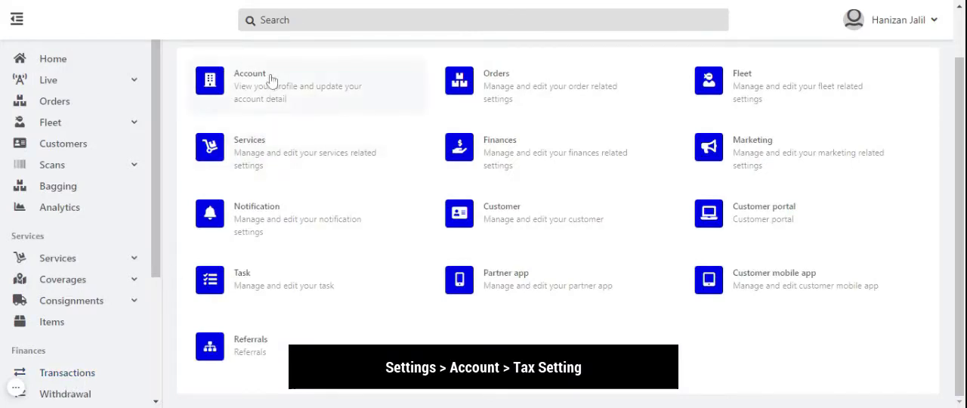
click(271, 80)
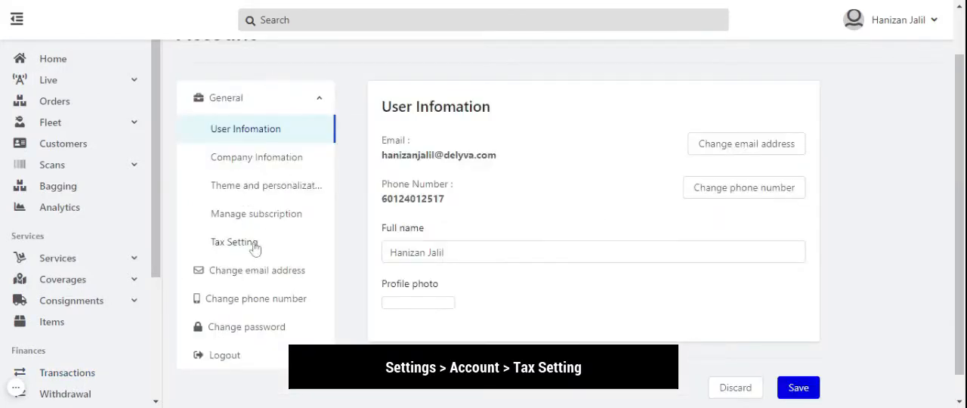
click(255, 246)
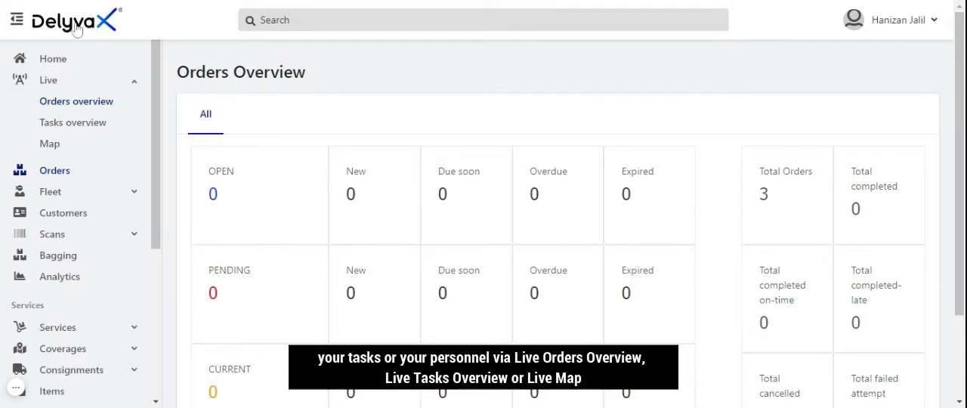
View the live tasks overview and the live map, and check the order statuses in the live orders overview
click(85, 132)
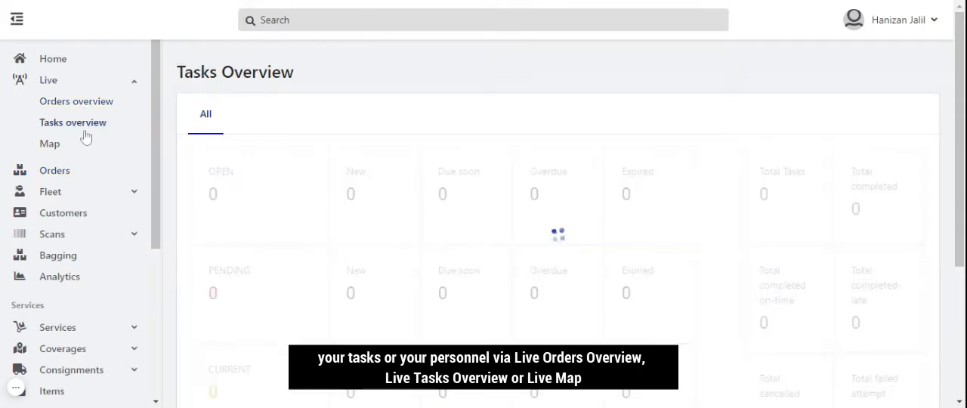
click(58, 155)
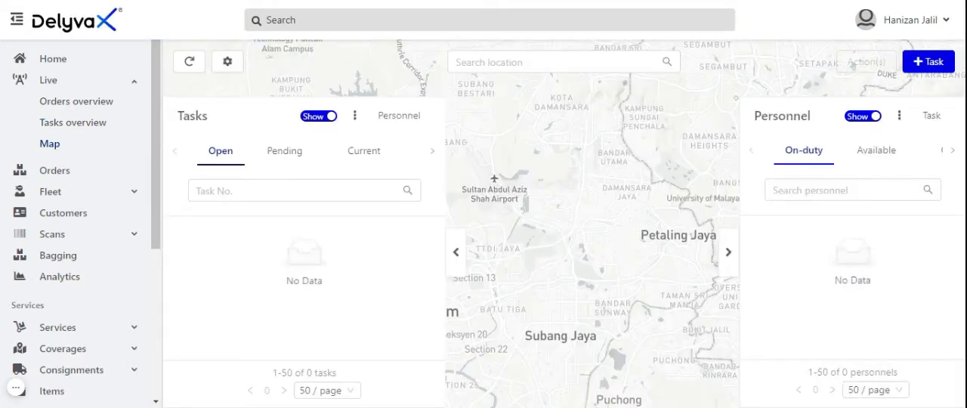
click(81, 103)
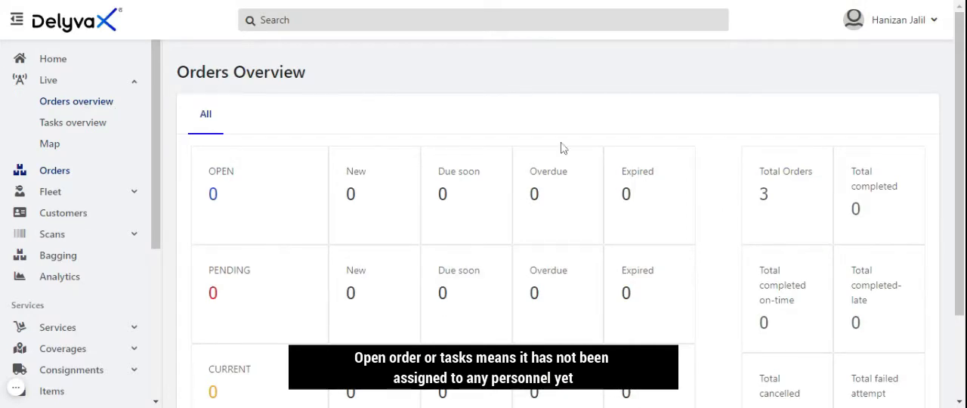
scroll(958, 143, down, 1)
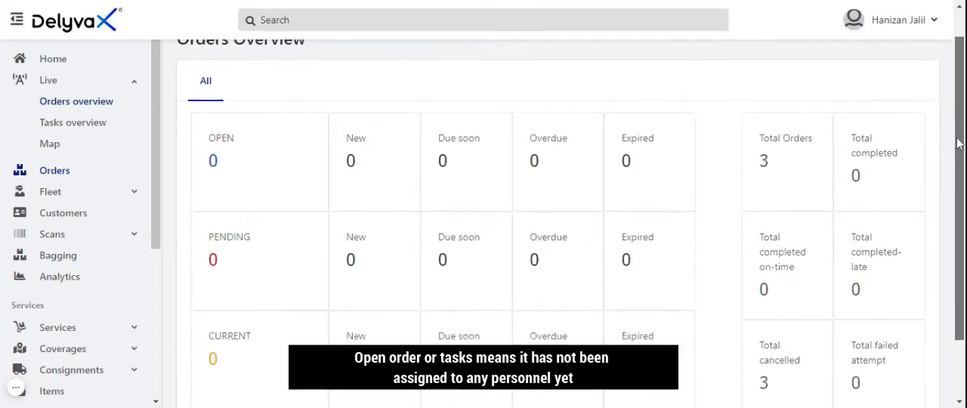
drag(958, 144, 958, 160)
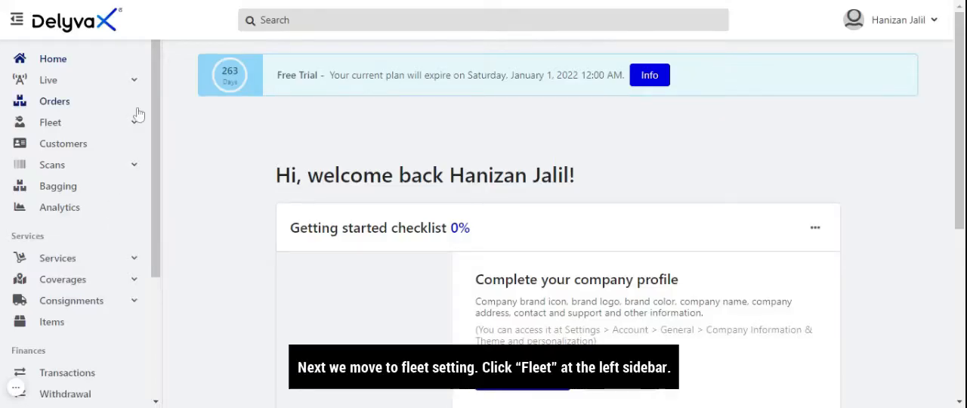
Open the profile of the online staff member from the fleet's personnel list
click(49, 125)
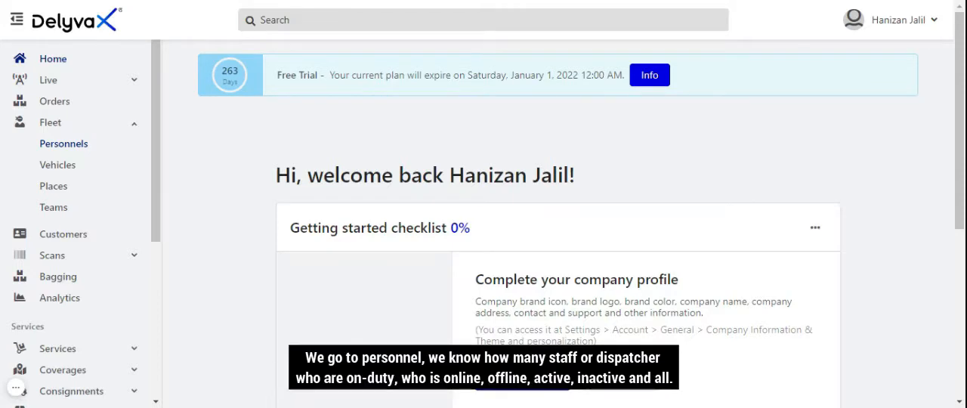
click(65, 146)
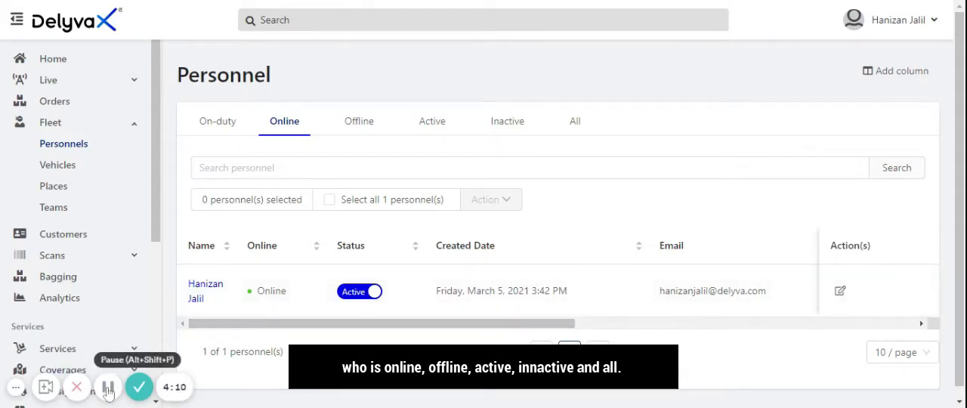
click(195, 295)
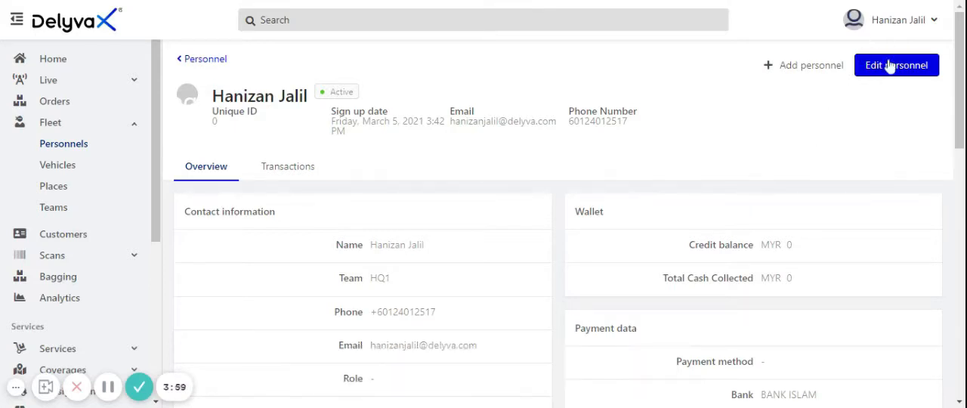
Open the form for adding new fleet personnel
click(825, 68)
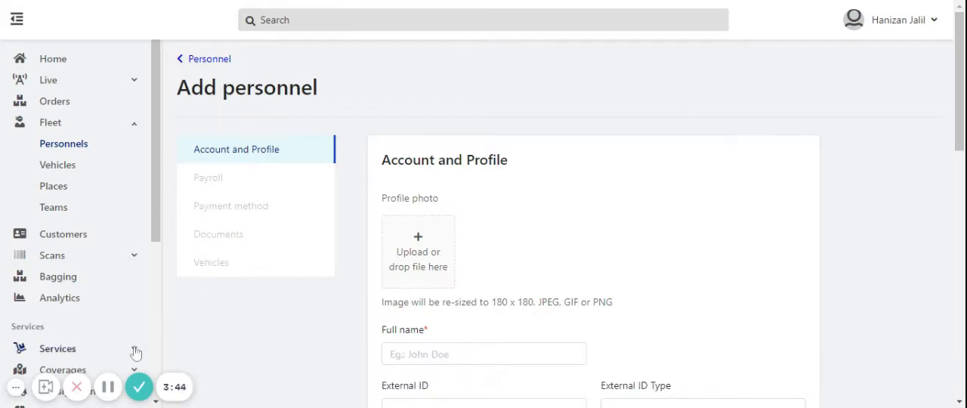
click(107, 389)
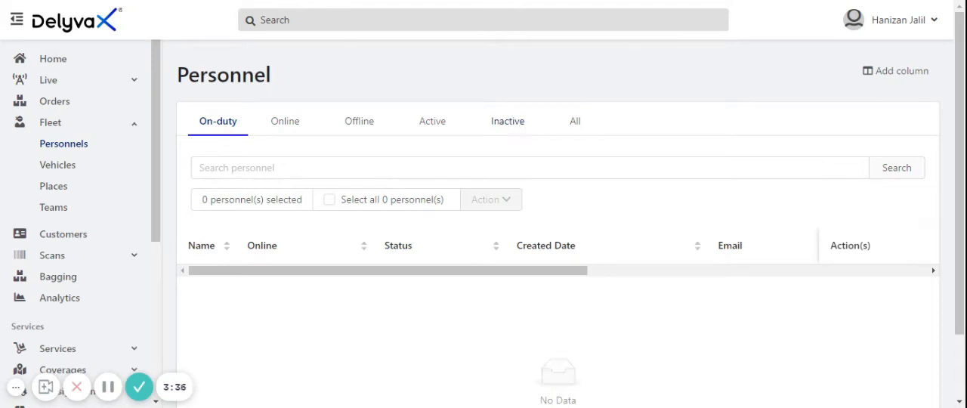
Review the details of the driver listed under inactive personnel and activate that driver
click(518, 131)
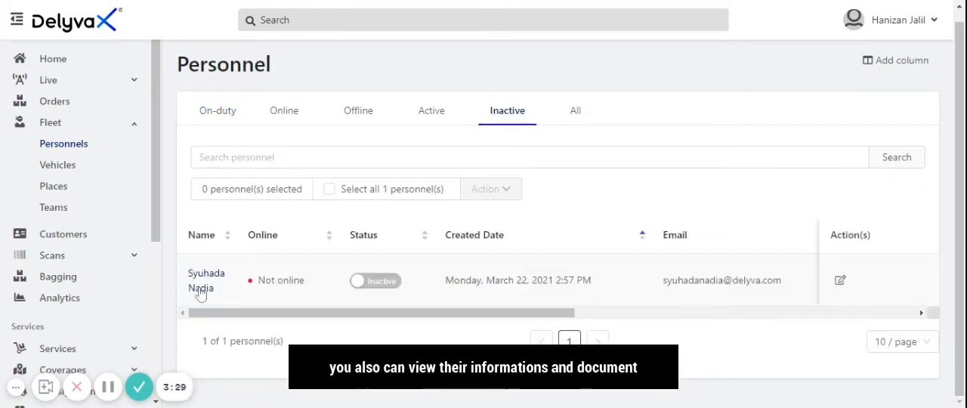
click(200, 293)
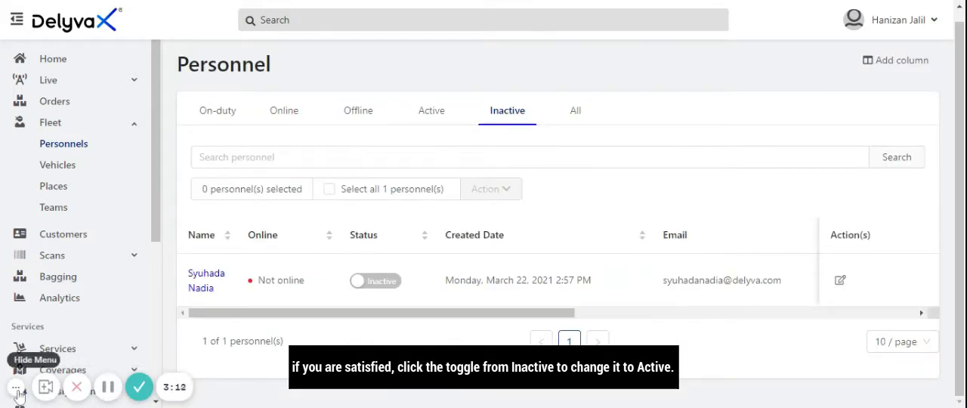
click(15, 387)
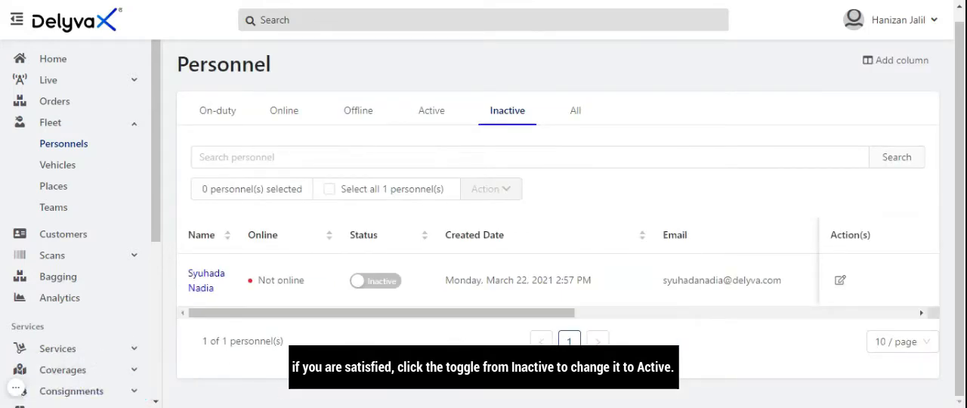
click(389, 283)
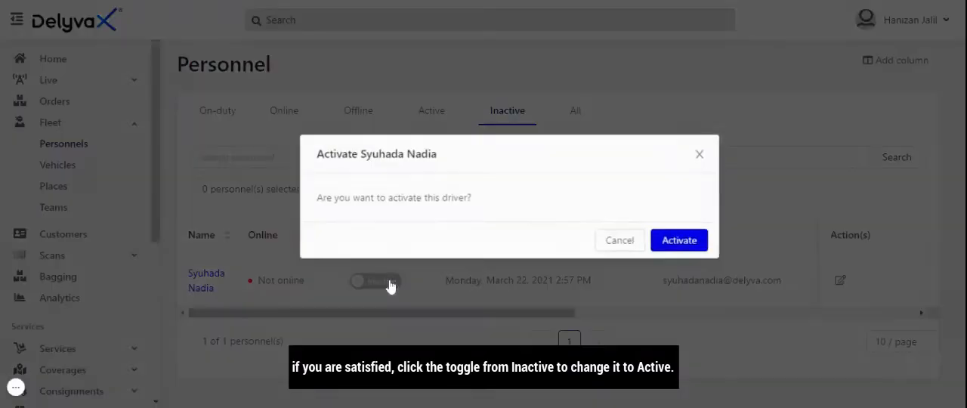
click(683, 240)
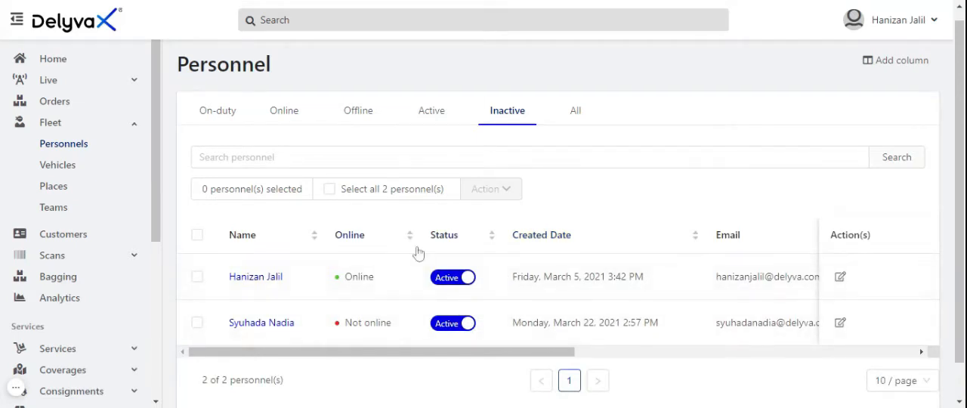
Show the list of active personnel in the fleet
click(429, 120)
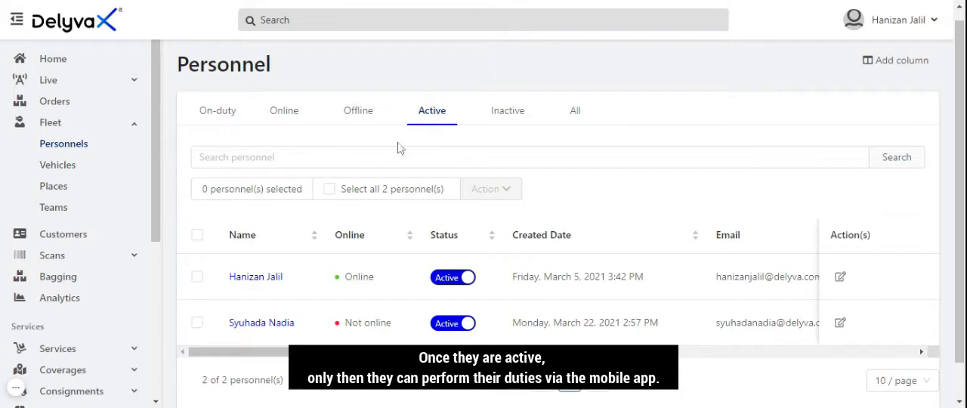
click(19, 391)
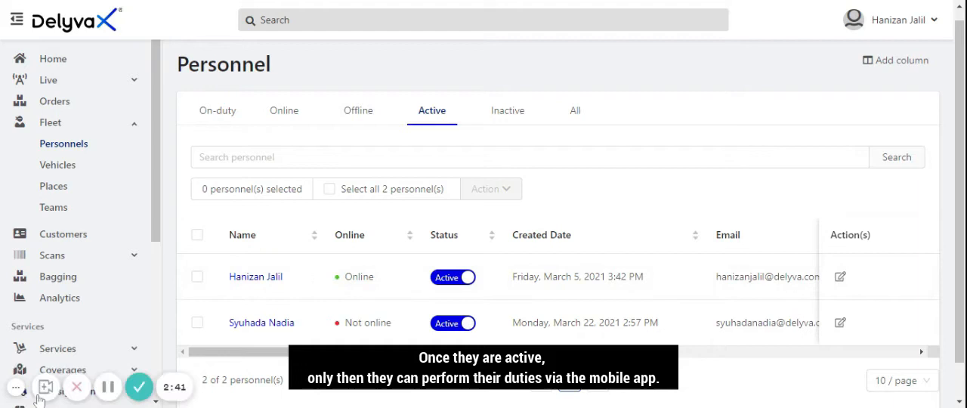
click(108, 389)
click(108, 389)
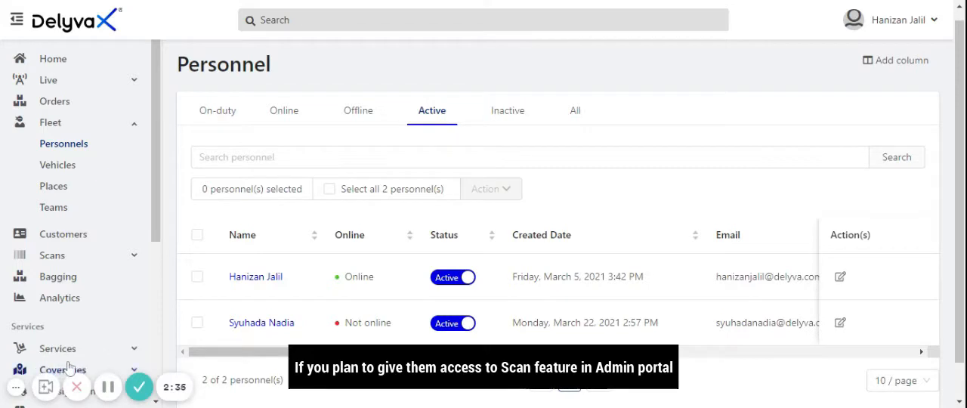
click(17, 391)
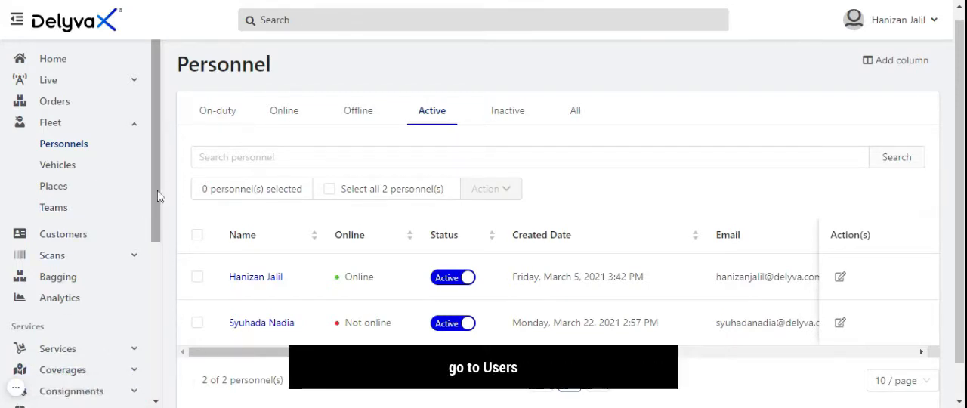
Open the list of users under administration and view a user's account details
drag(156, 199, 160, 359)
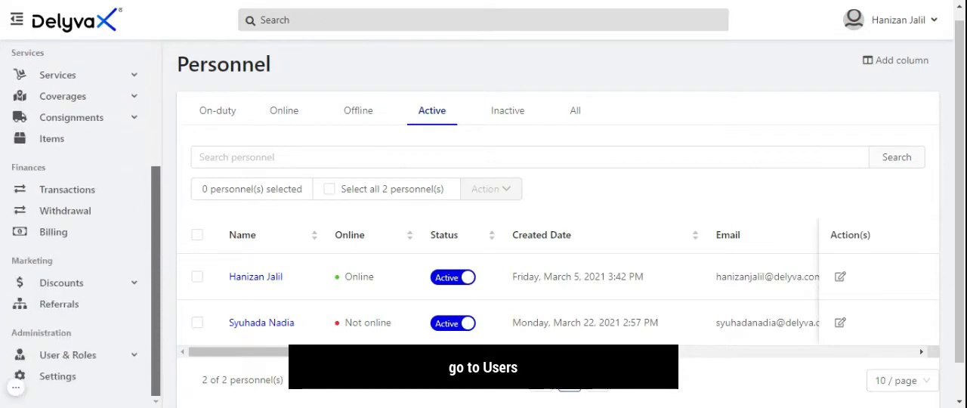
click(67, 360)
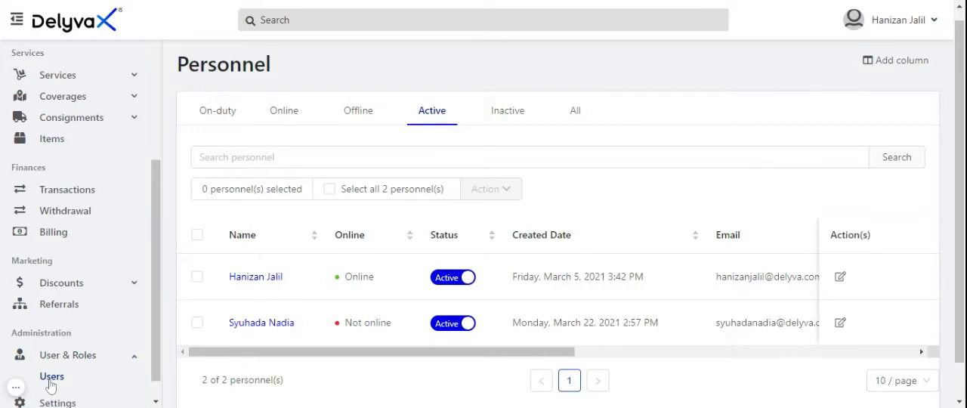
click(53, 377)
scroll(257, 261, down, 3)
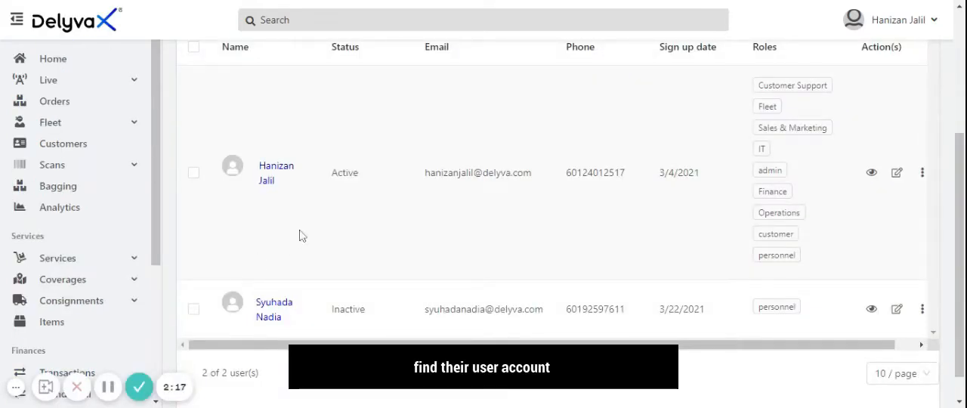
click(270, 190)
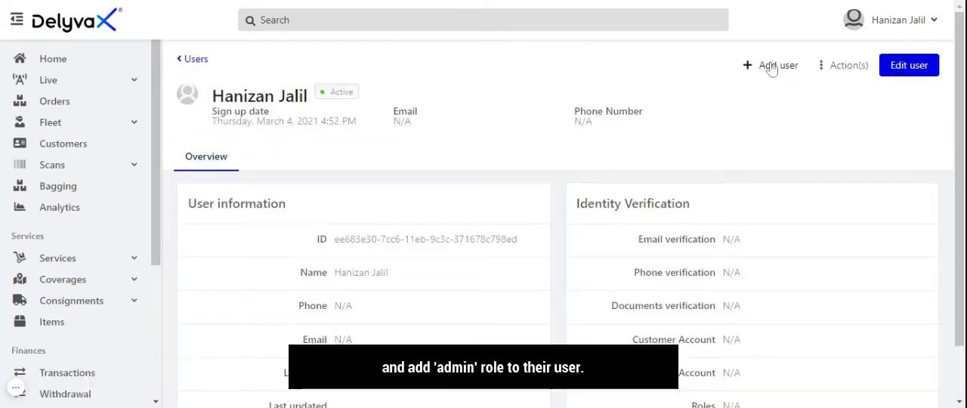
Open the form for adding a user and try to add the Admin role
click(772, 67)
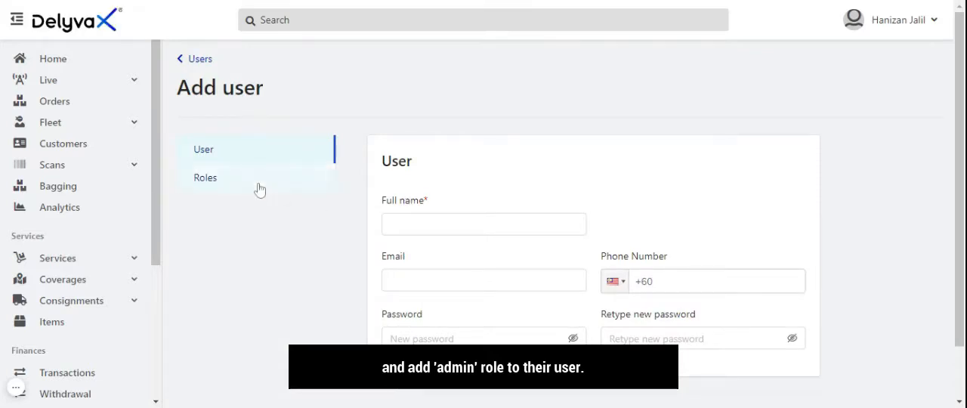
click(259, 190)
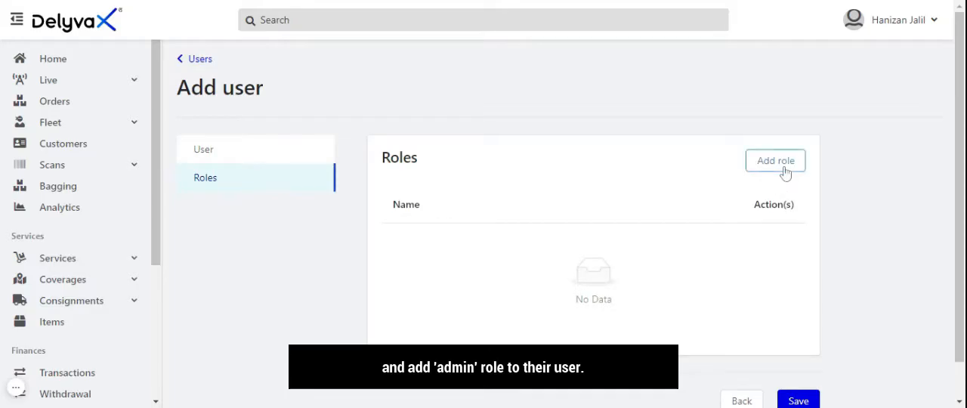
click(786, 173)
click(615, 126)
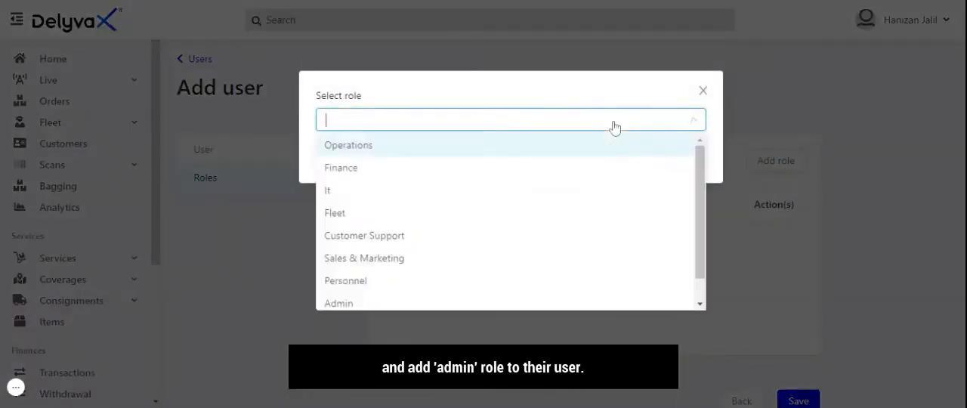
click(430, 303)
click(683, 162)
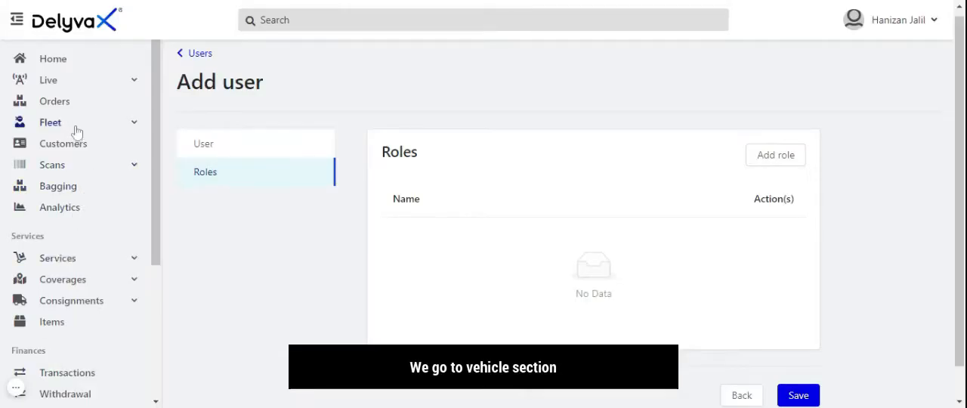
View the fleet's vehicles and review the general information of the place Outlet 1
click(76, 127)
click(74, 173)
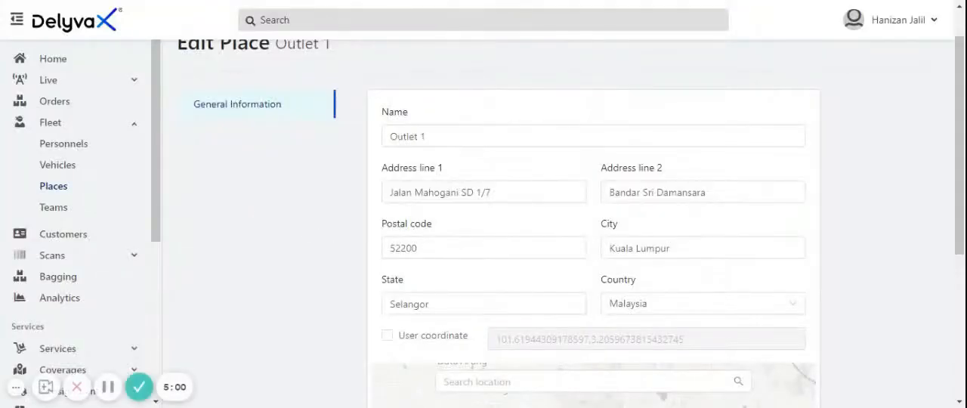
click(16, 387)
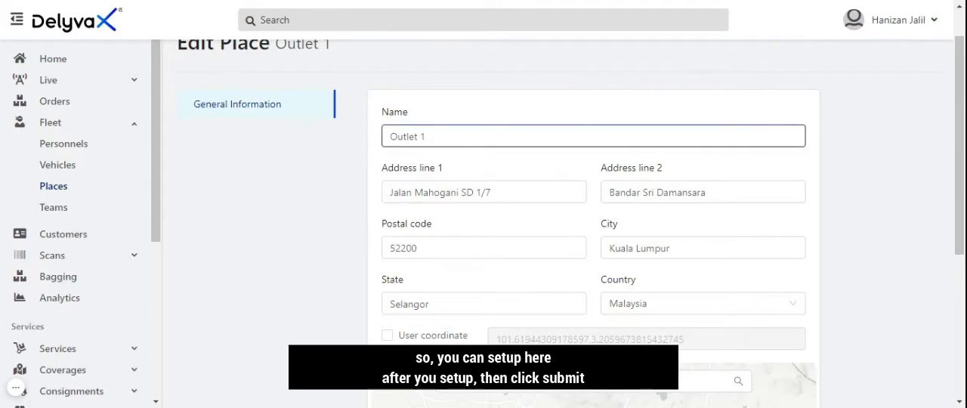
drag(961, 119, 949, 264)
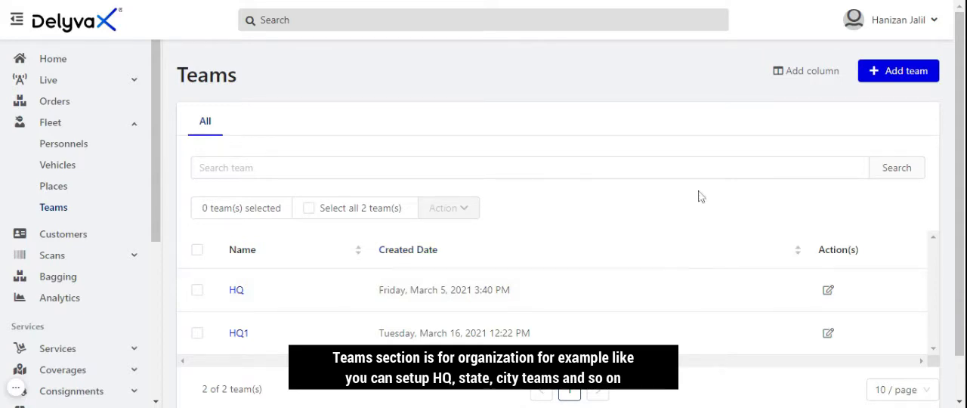
Start a new fleet team named HQ2 with HQ as its parent team
click(899, 73)
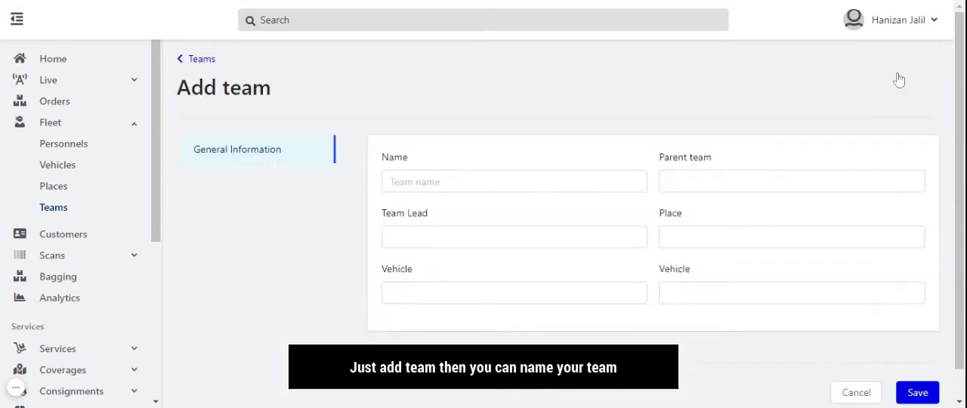
click(578, 181)
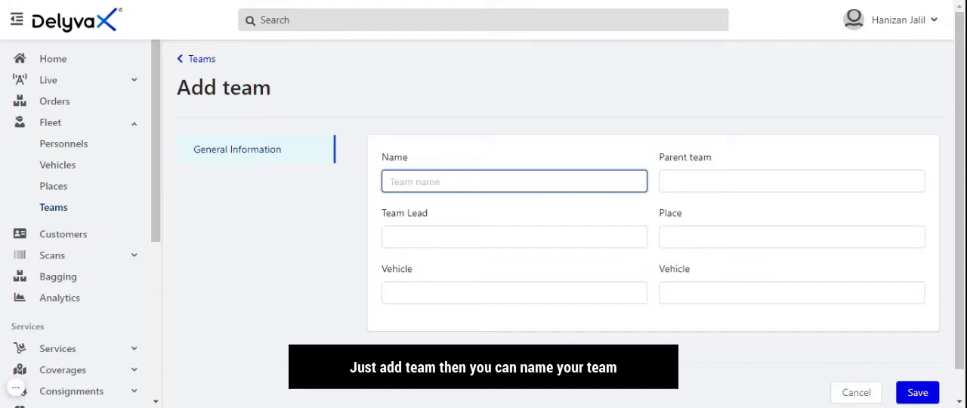
text(HQ2)
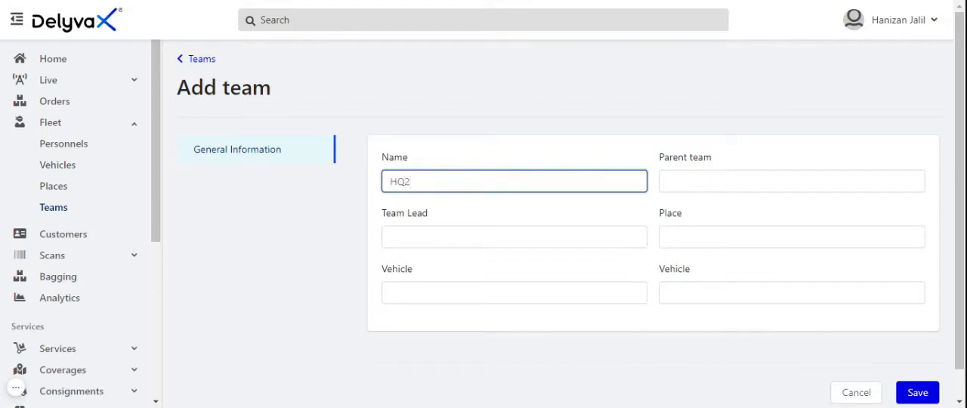
click(679, 186)
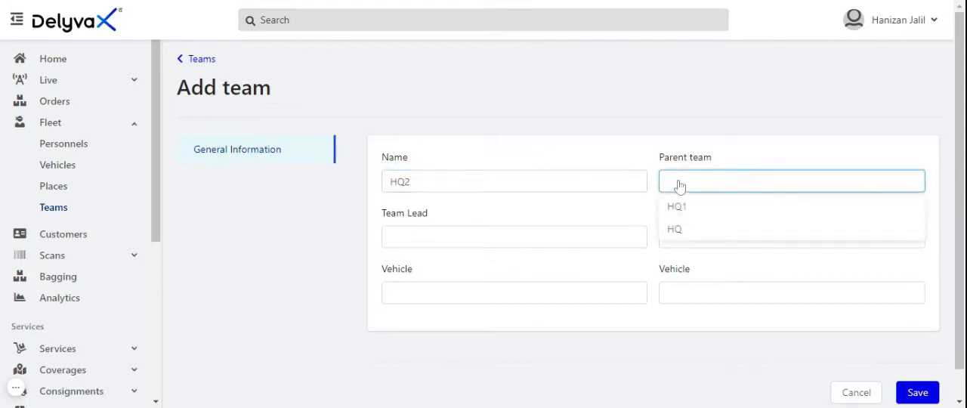
click(675, 229)
Assign a team lead, the place HQ, the vehicle Myvi and a personnel member to the new team
click(476, 235)
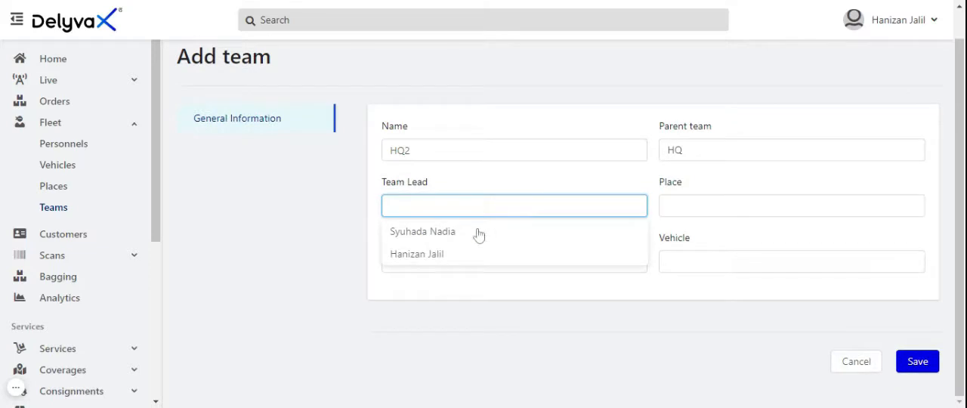
click(436, 255)
click(691, 206)
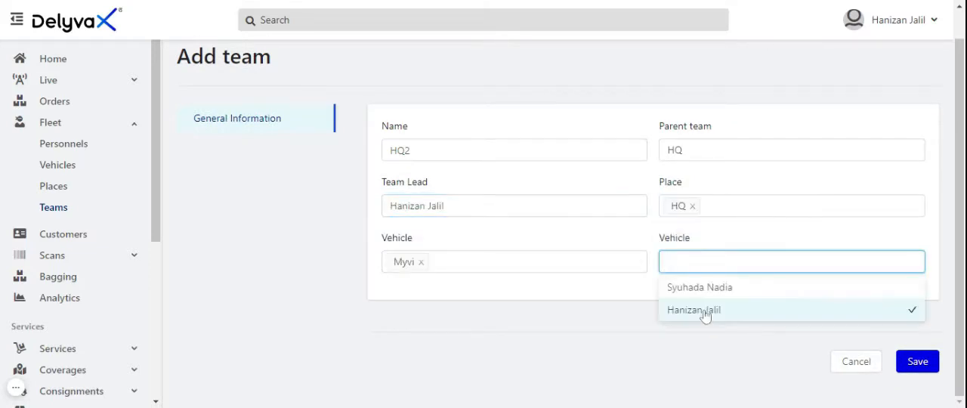
click(704, 315)
click(907, 330)
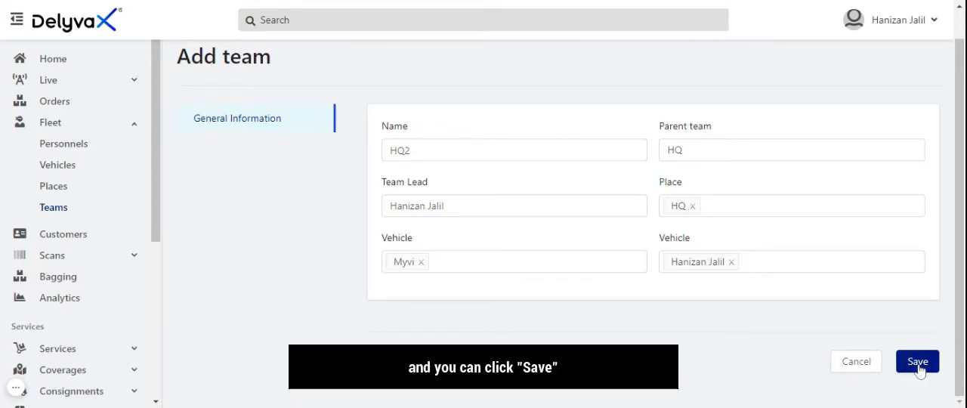
click(16, 387)
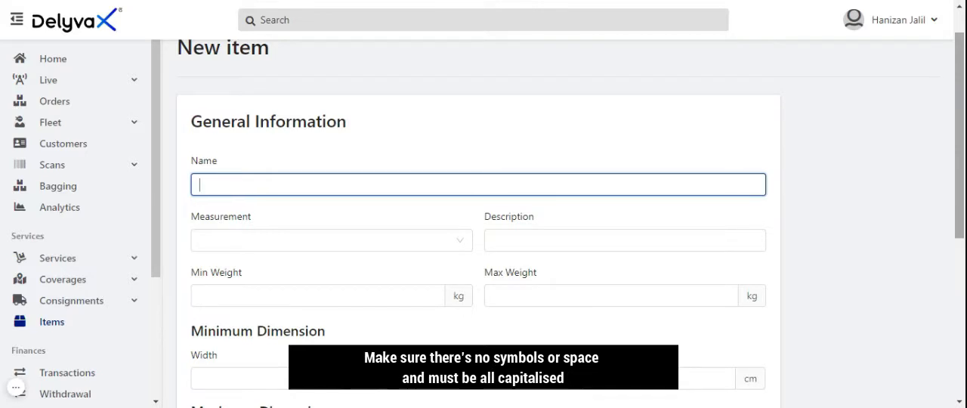
Open the items list and bring up the form for adding a new item
click(55, 323)
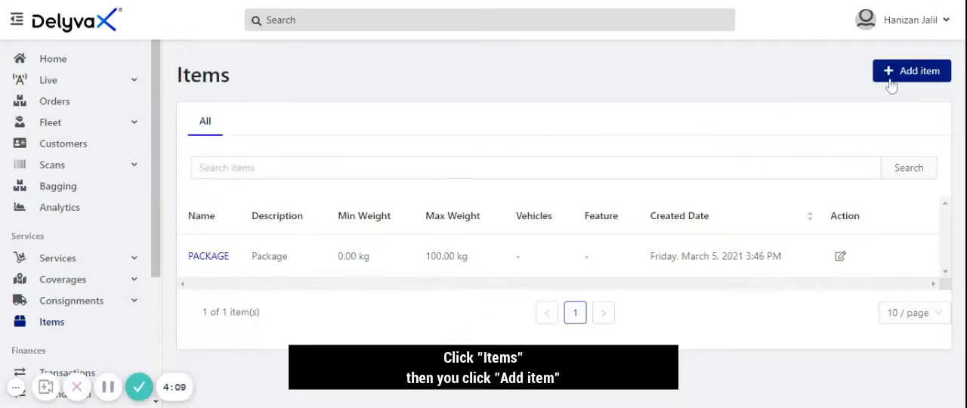
click(891, 85)
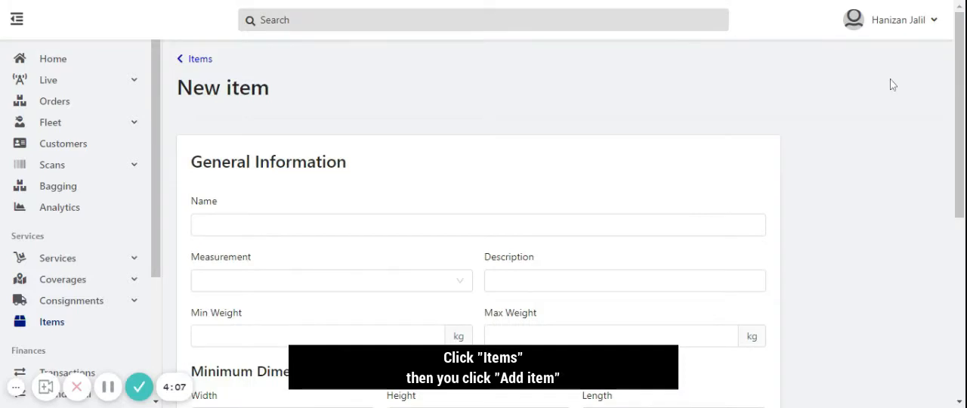
click(464, 255)
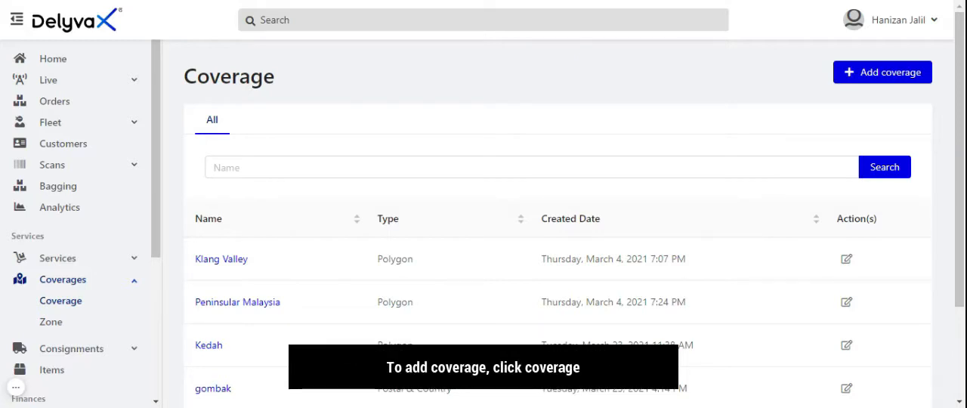
Open the coverage list and view the types offered for a new coverage
click(67, 308)
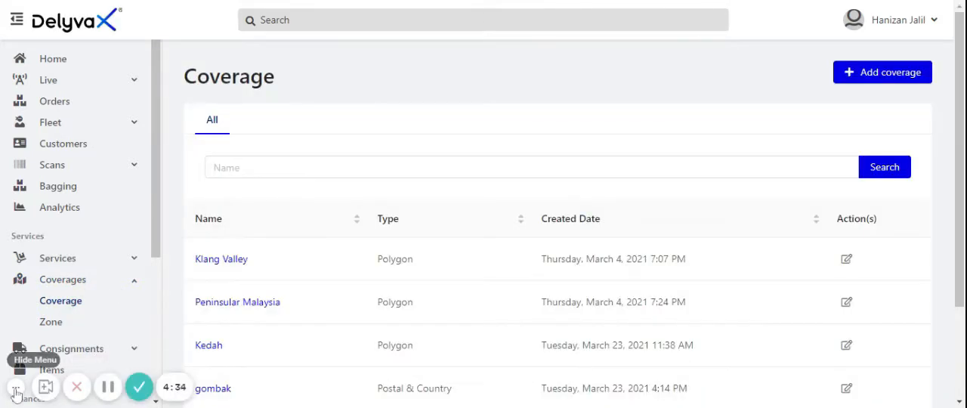
click(15, 389)
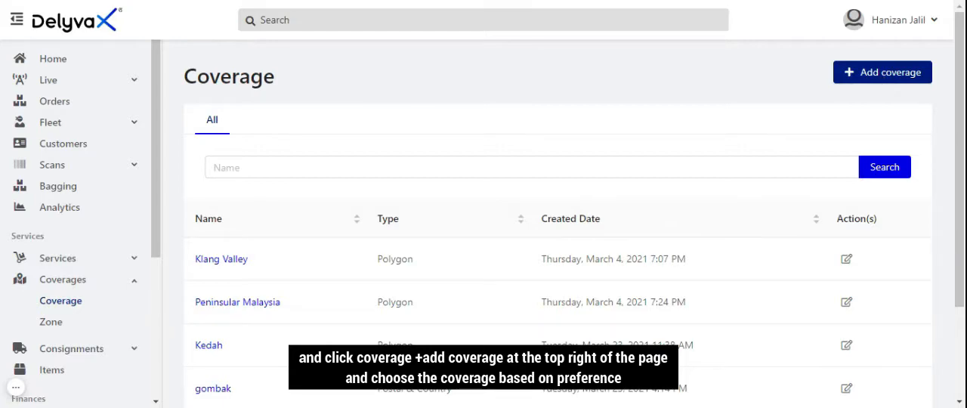
click(884, 79)
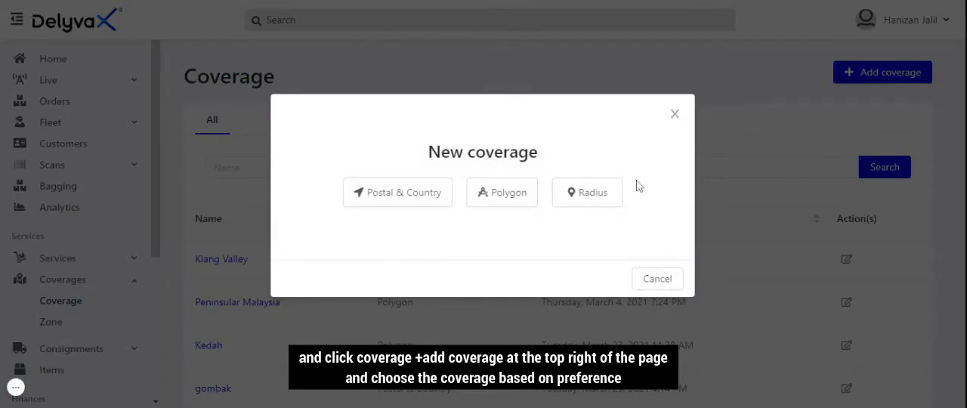
click(507, 206)
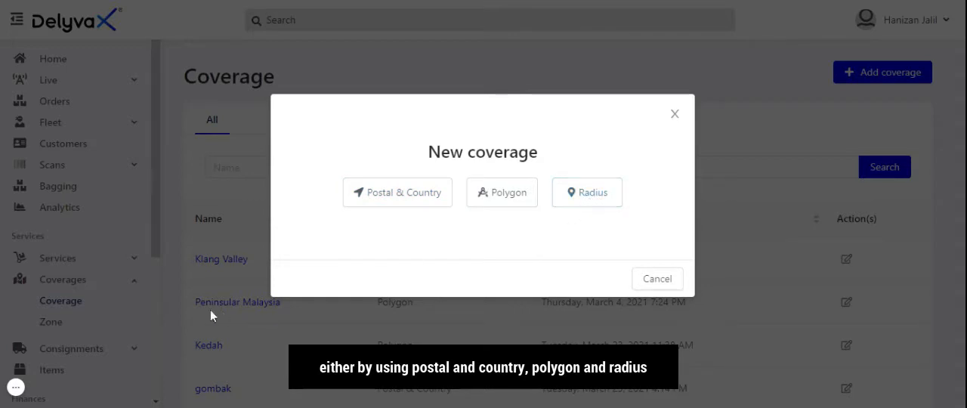
click(16, 389)
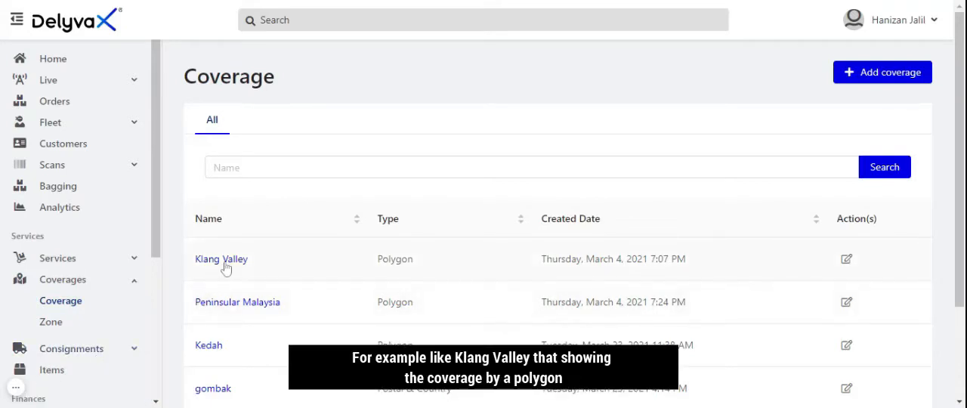
Open the Klang Valley coverage and examine its polygon on the map
click(223, 261)
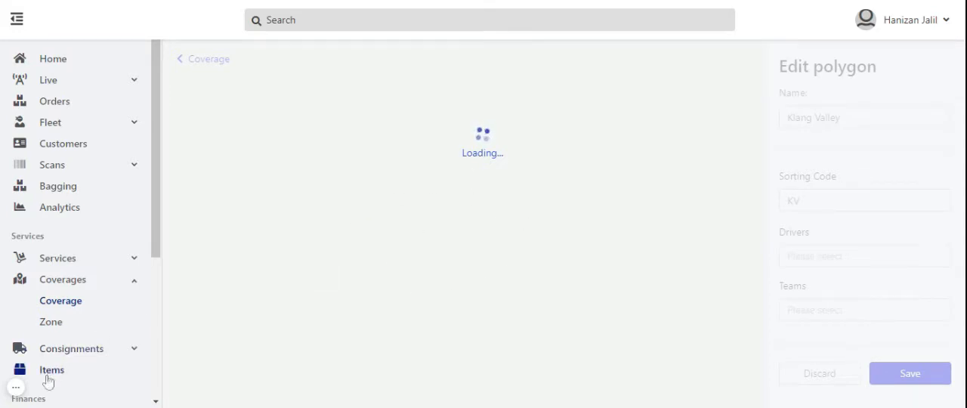
click(15, 387)
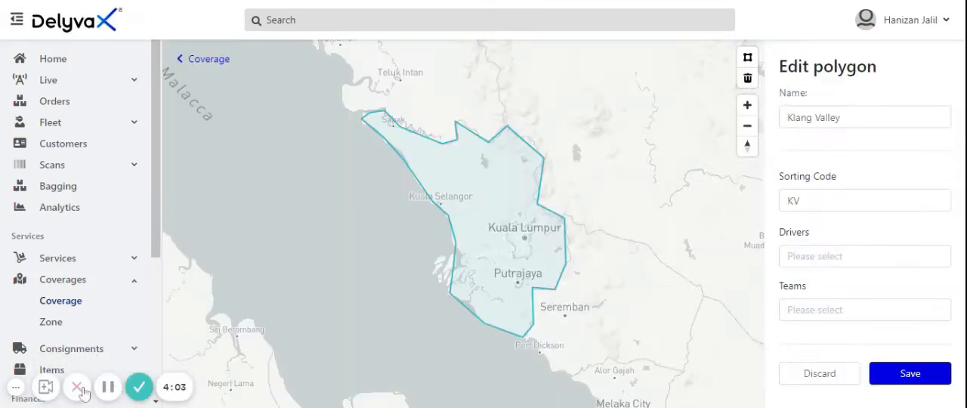
click(15, 387)
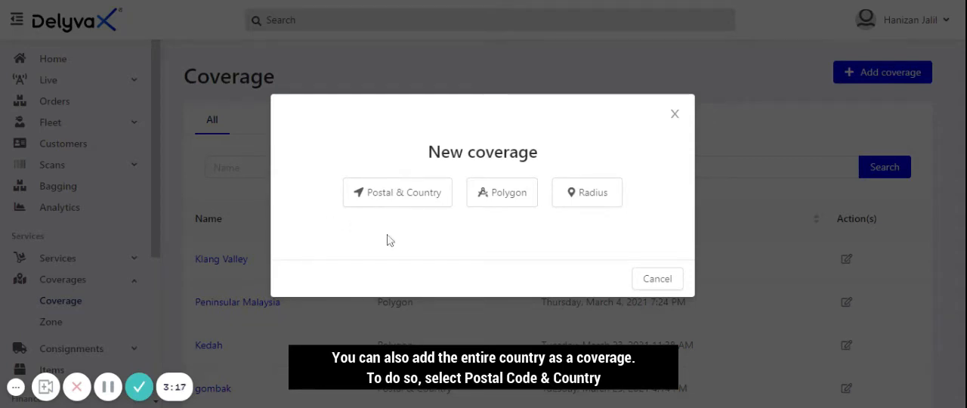
Start a new Postal & Country coverage and add a row for Malaysia with postal code, state and city empty
click(414, 200)
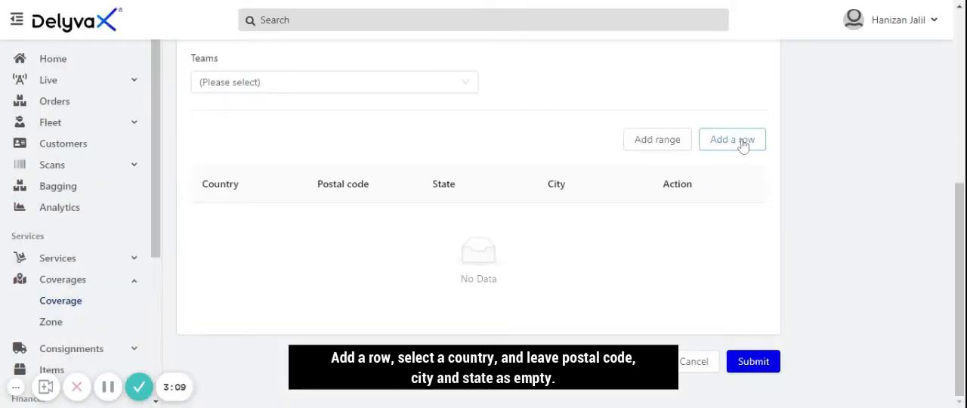
click(743, 146)
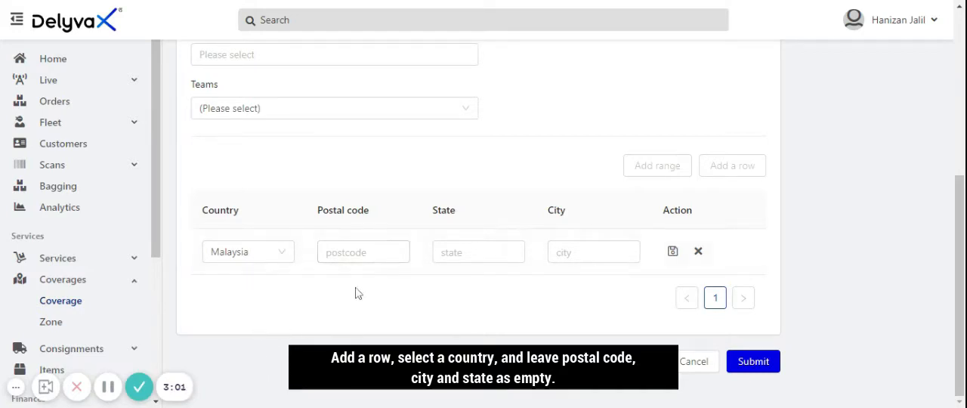
click(109, 389)
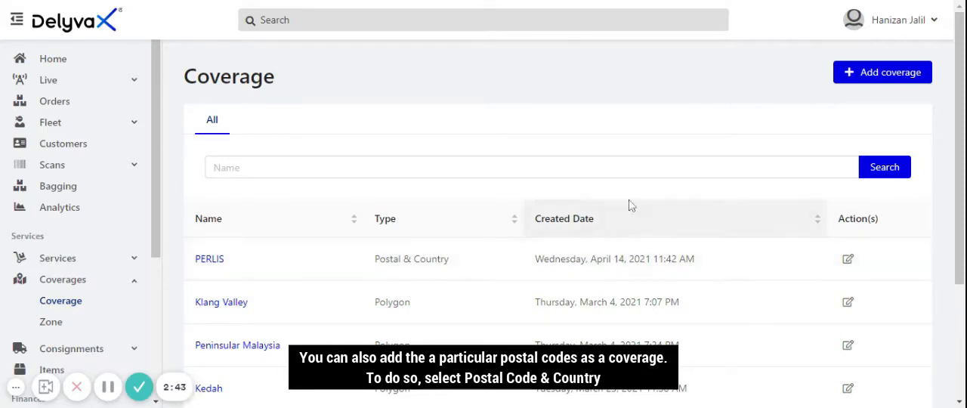
Start another Postal & Country coverage named PERLIS with the sorting code PLS
click(867, 80)
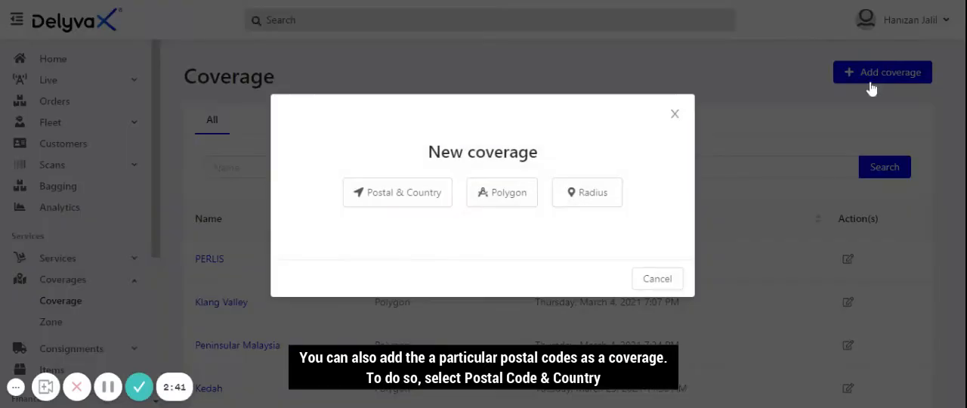
click(427, 200)
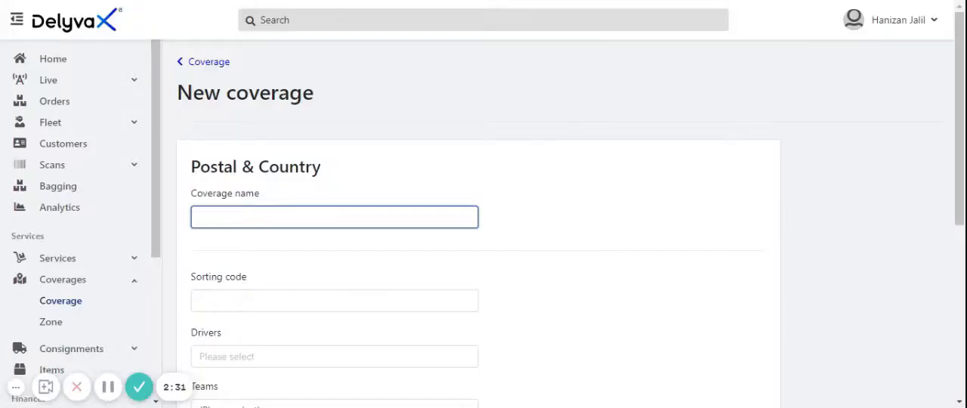
text(PERLIS)
click(253, 300)
text(PLS)
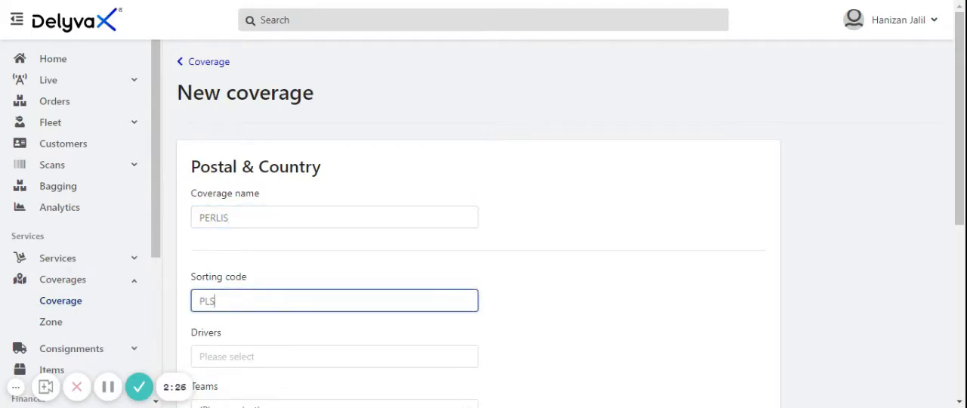
Add a Malaysia row with postal code 01000 to the coverage, leaving state and city empty
scroll(728, 205, down, 4)
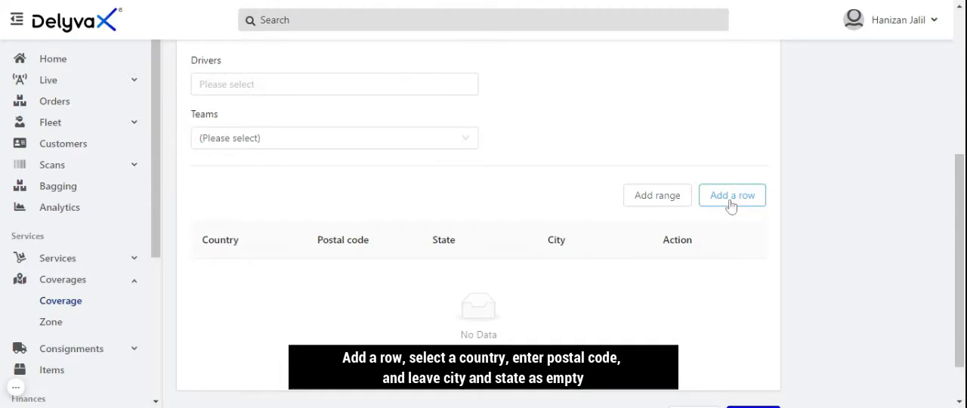
click(730, 195)
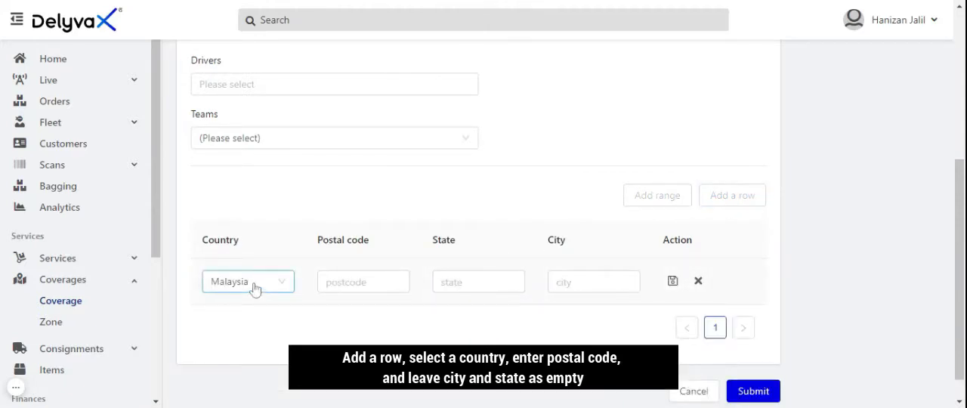
key(Tab)
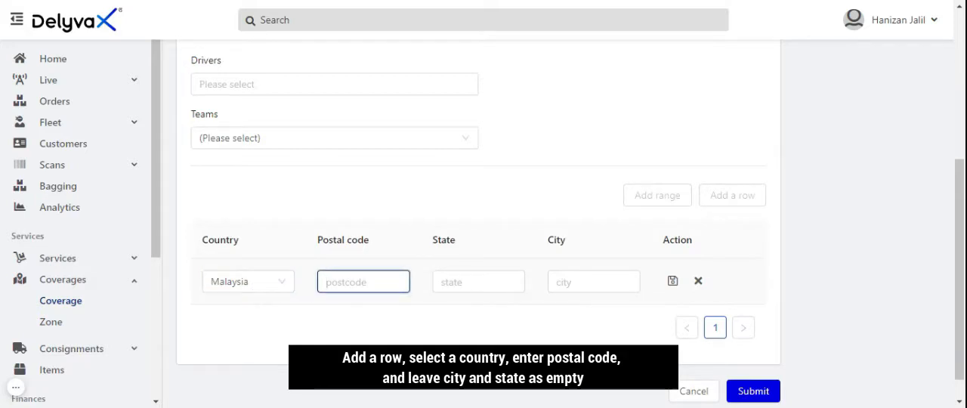
text(01000)
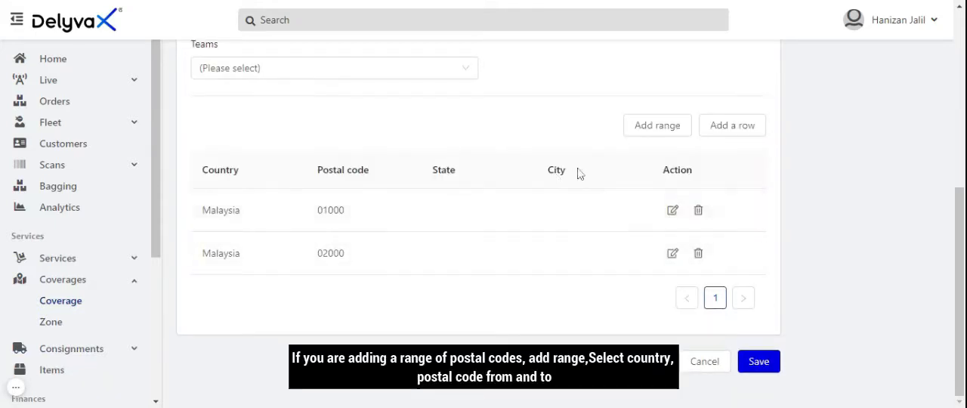
Add the Malaysian postcode range from 01000 to 02000 to the coverage, leaving state and city empty
click(655, 128)
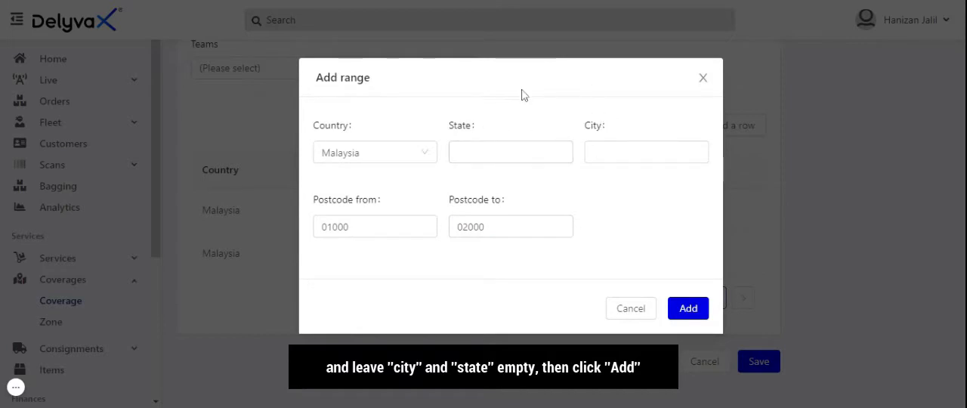
click(692, 316)
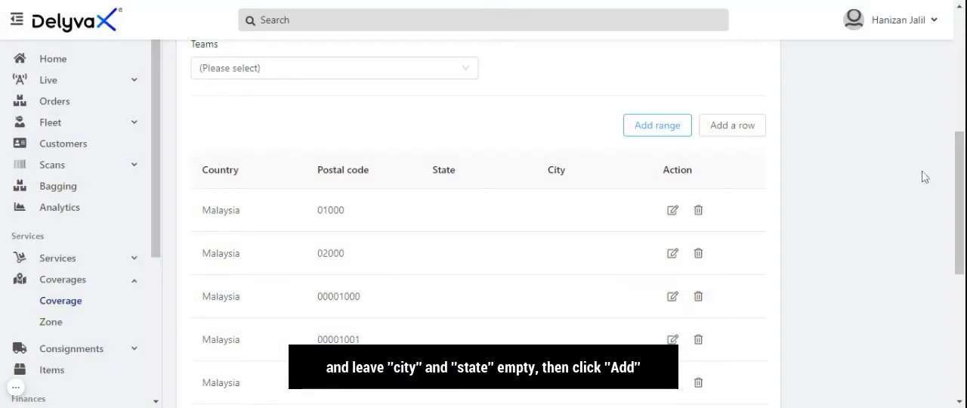
click(16, 388)
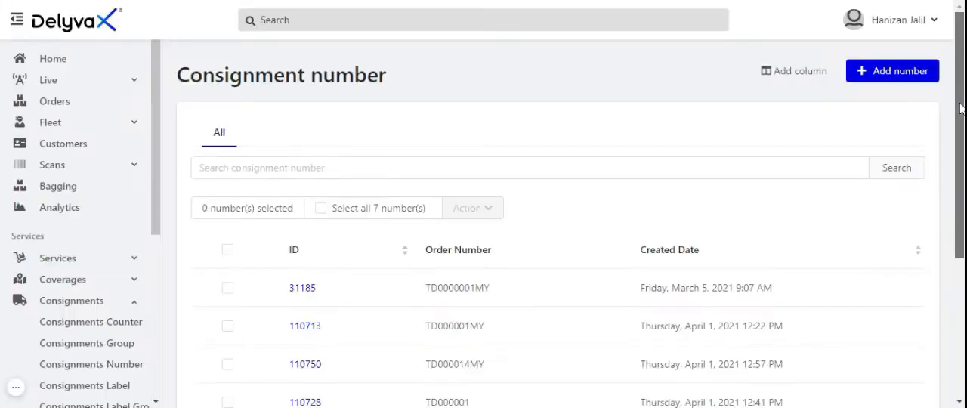
Open the form for a new consignment group and enter the name default
scroll(963, 157, down, 3)
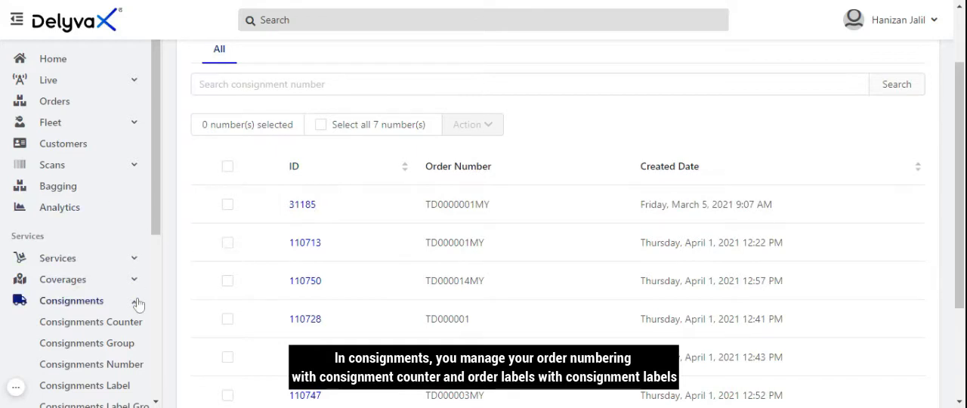
click(16, 391)
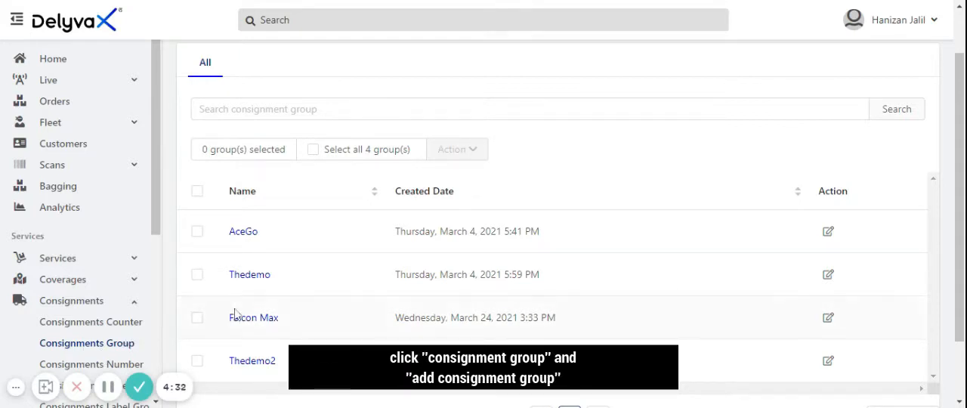
drag(961, 133, 959, 106)
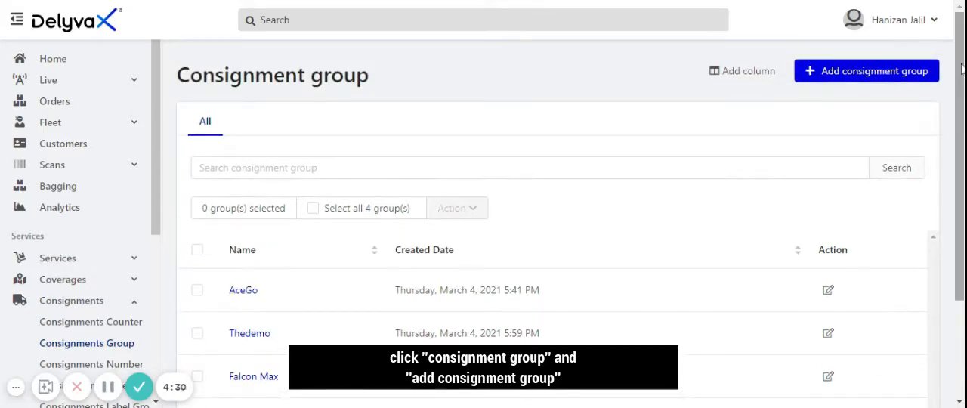
click(874, 78)
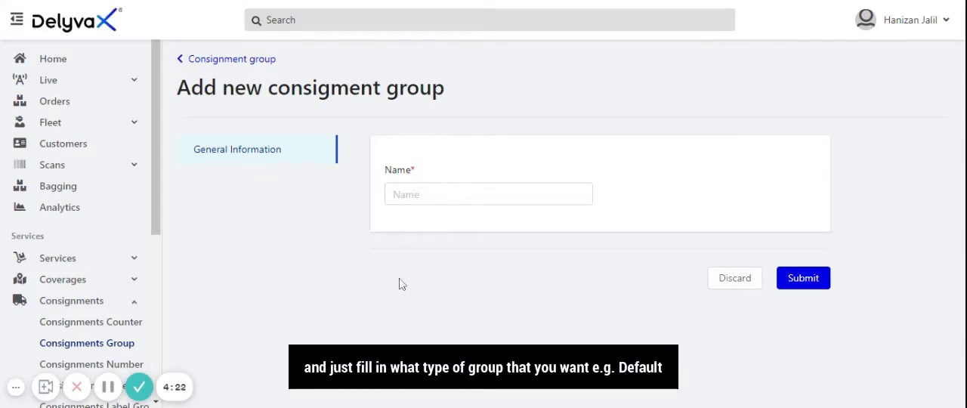
click(408, 194)
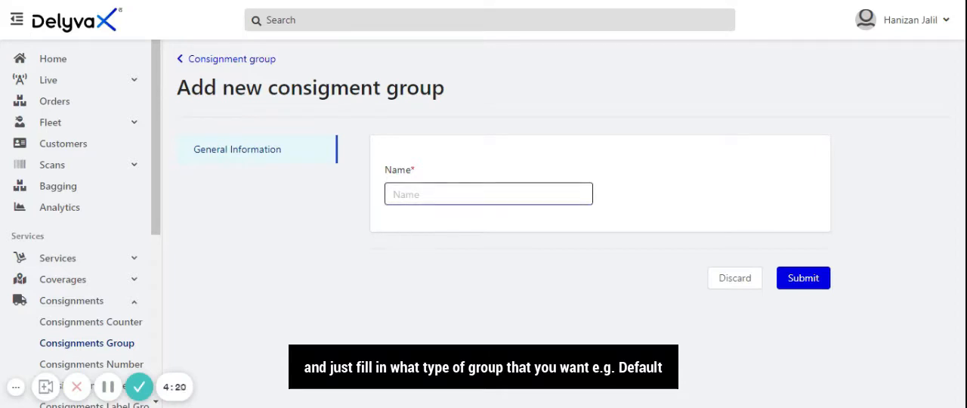
text(default)
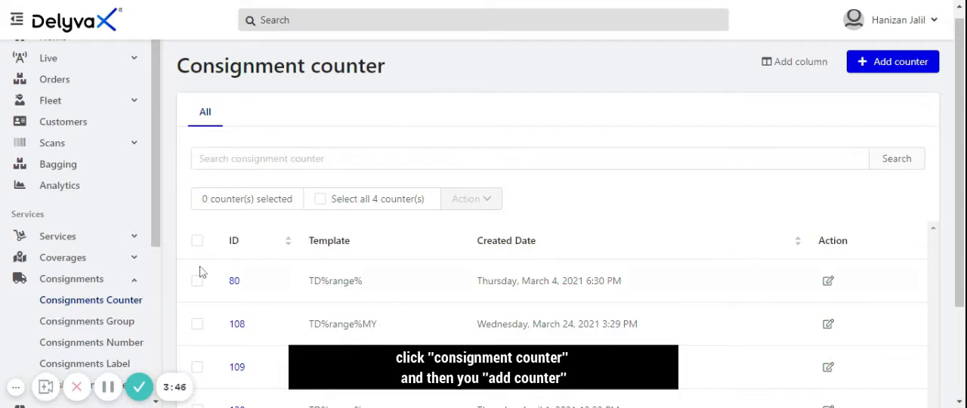
Start a new consignment counter for the Default group with status Active and numbers from 1 to 1000
click(117, 299)
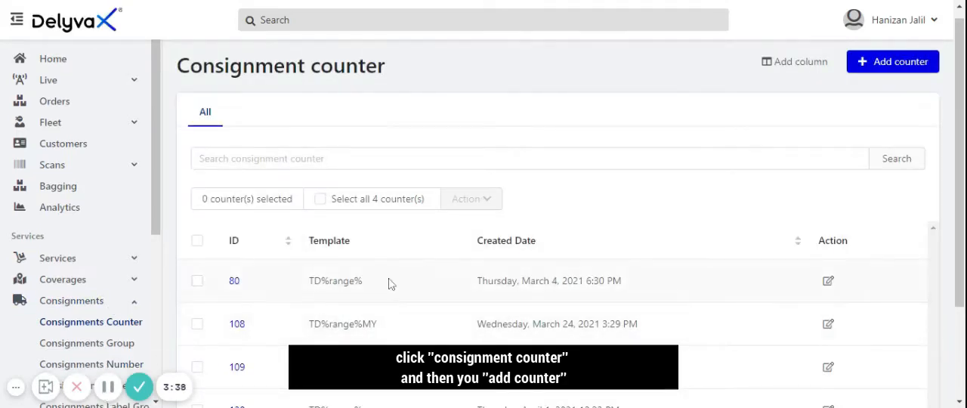
click(895, 70)
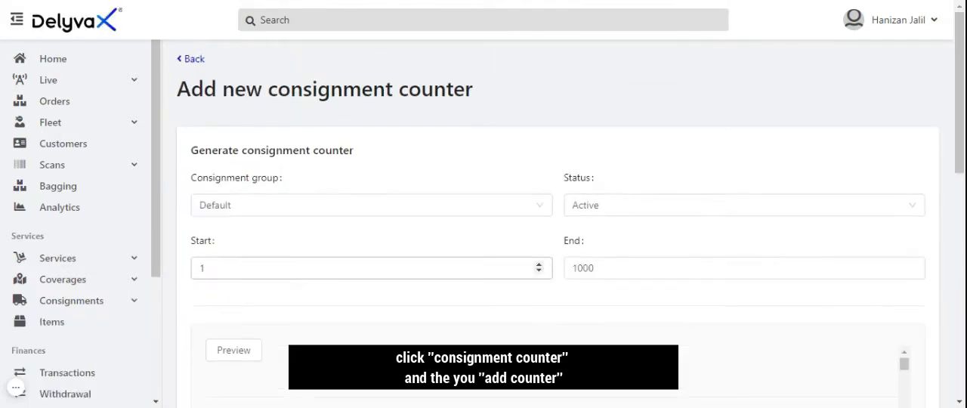
click(409, 211)
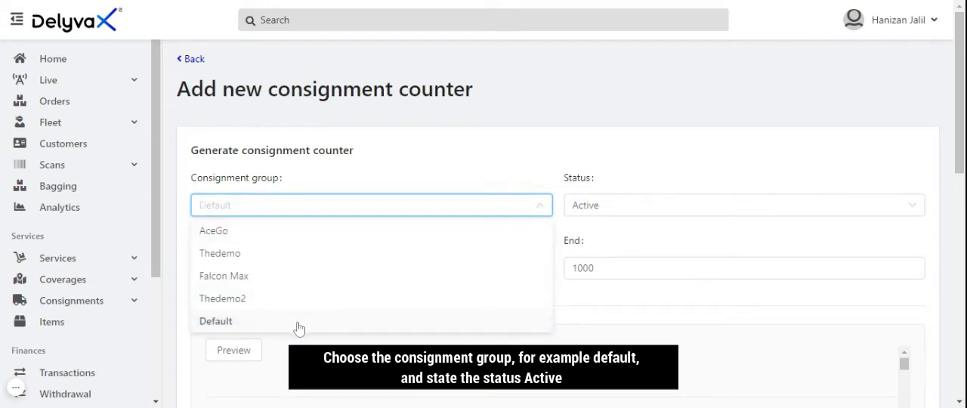
click(225, 328)
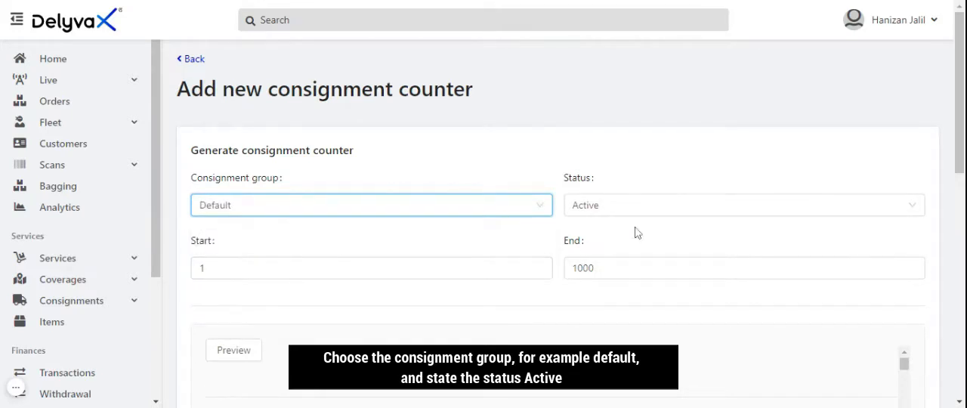
click(686, 210)
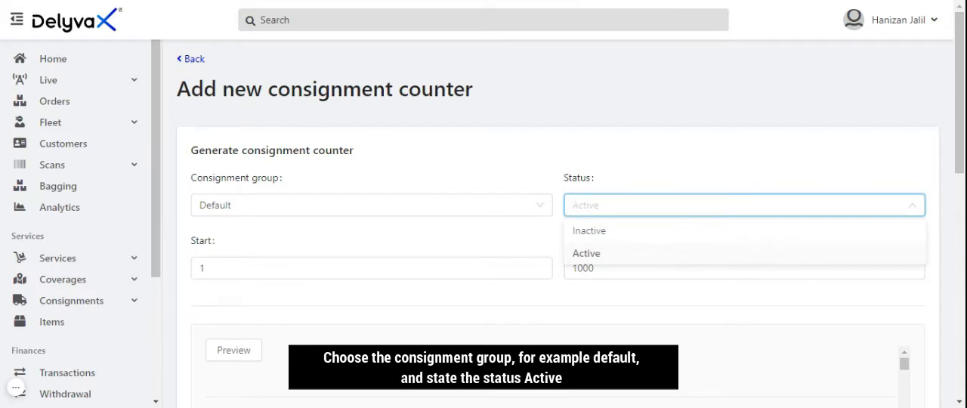
click(682, 149)
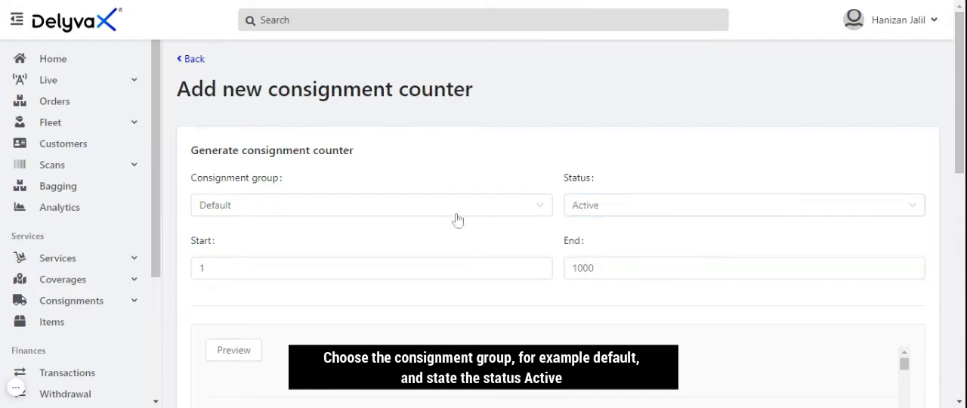
click(354, 263)
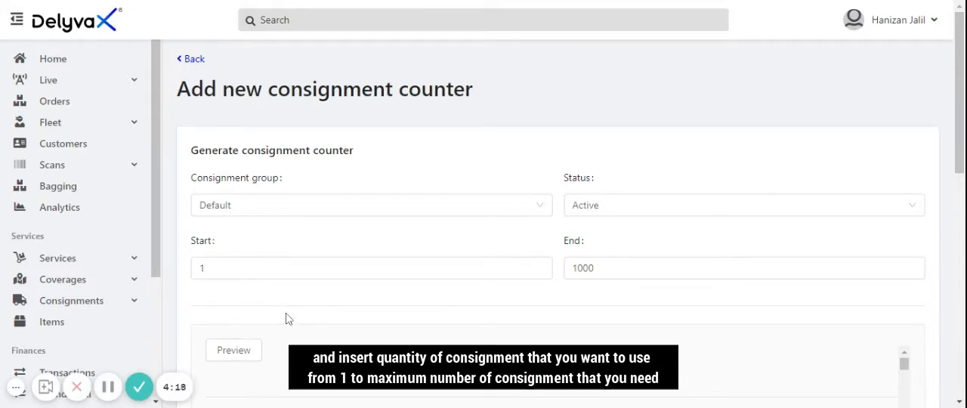
click(317, 271)
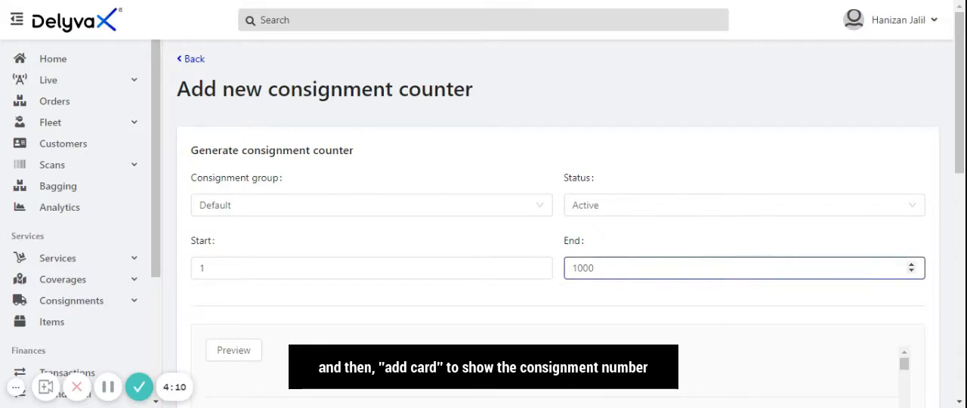
Examine the consignment number preview and the format cards, checking card 1's type options and value and card 2's length
drag(958, 141, 956, 187)
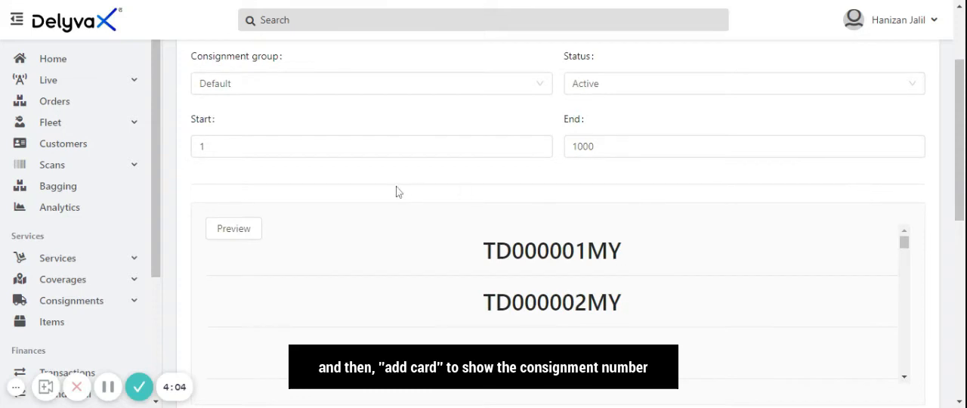
drag(958, 125, 958, 236)
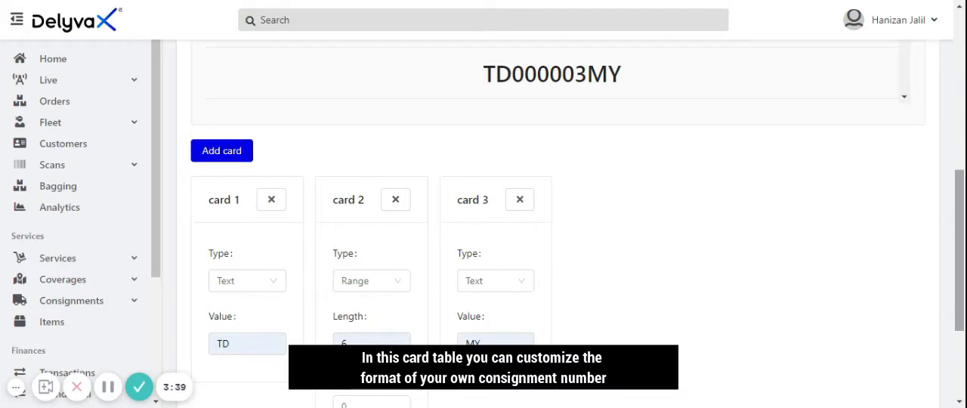
scroll(960, 249, down, 1)
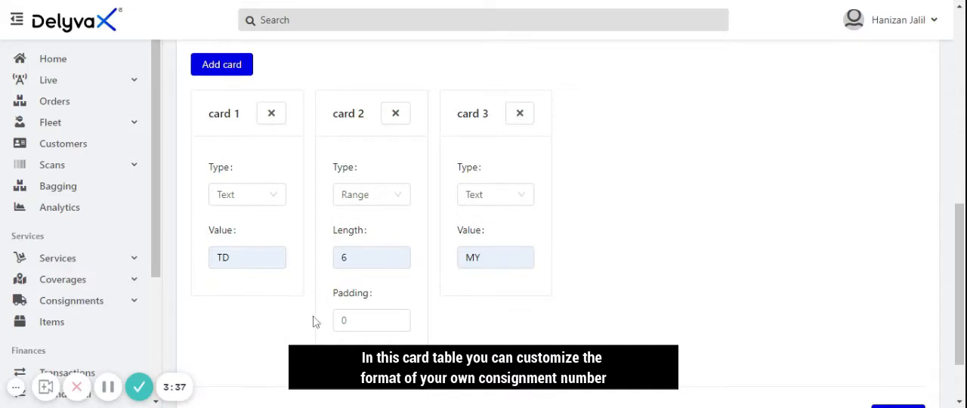
click(108, 386)
click(108, 387)
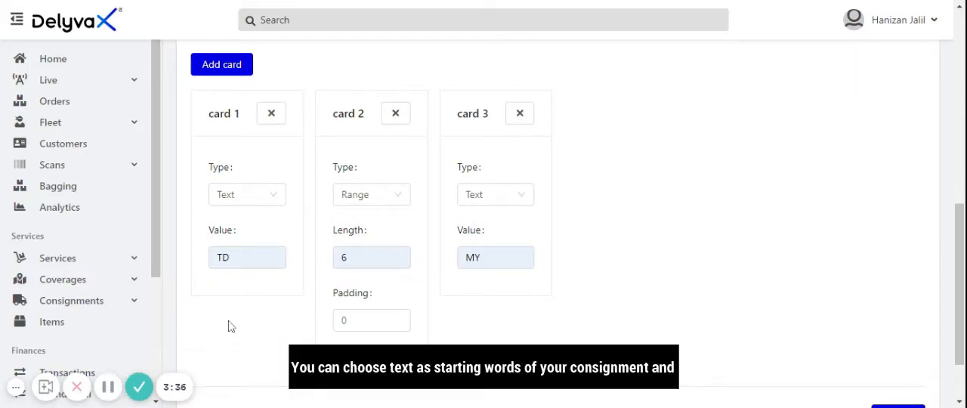
click(253, 193)
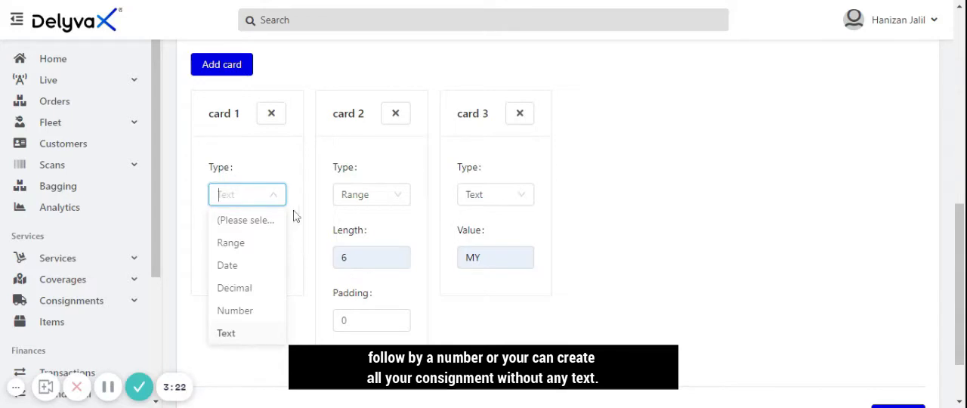
click(273, 198)
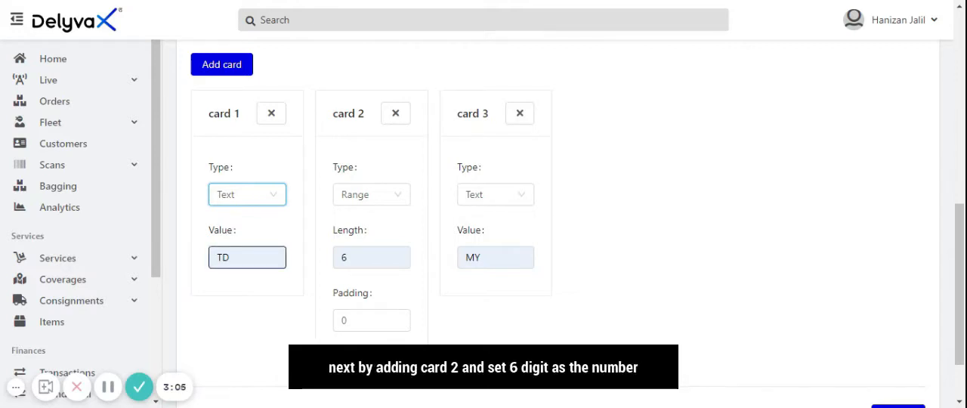
click(247, 258)
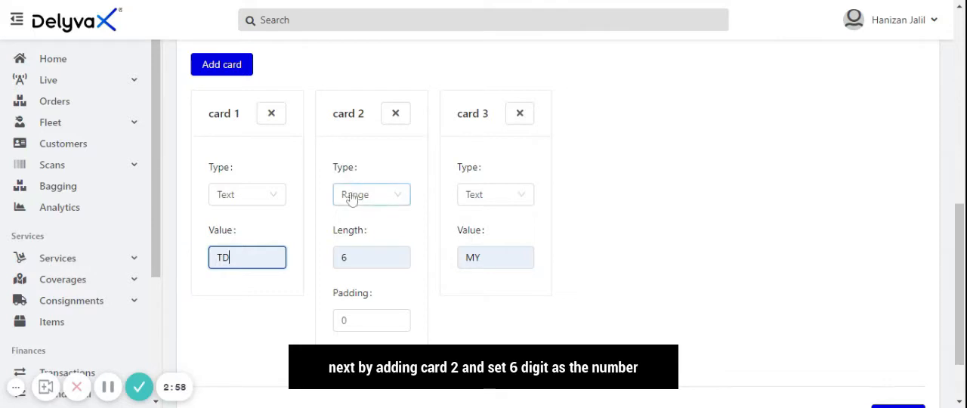
click(383, 254)
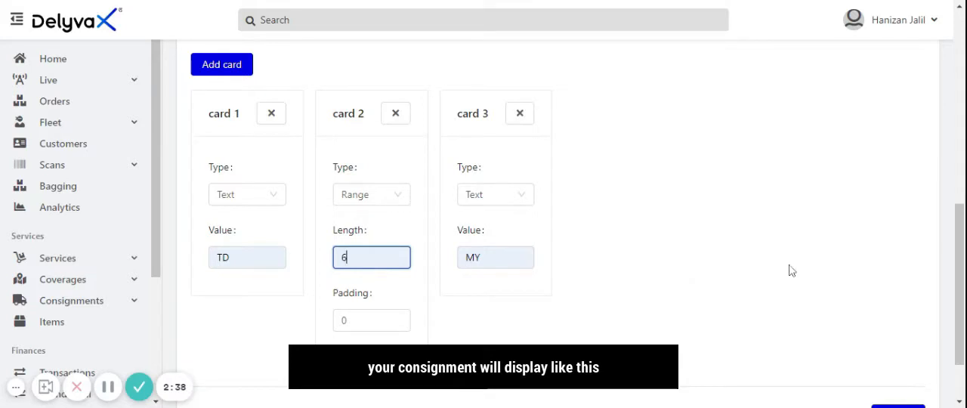
Examine the preview list of consignment numbers generated from the three format cards
drag(960, 305, 951, 197)
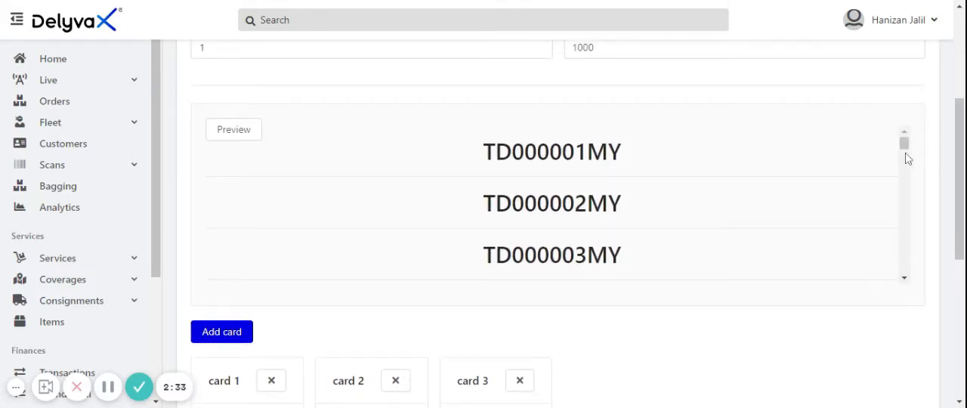
drag(904, 142, 909, 285)
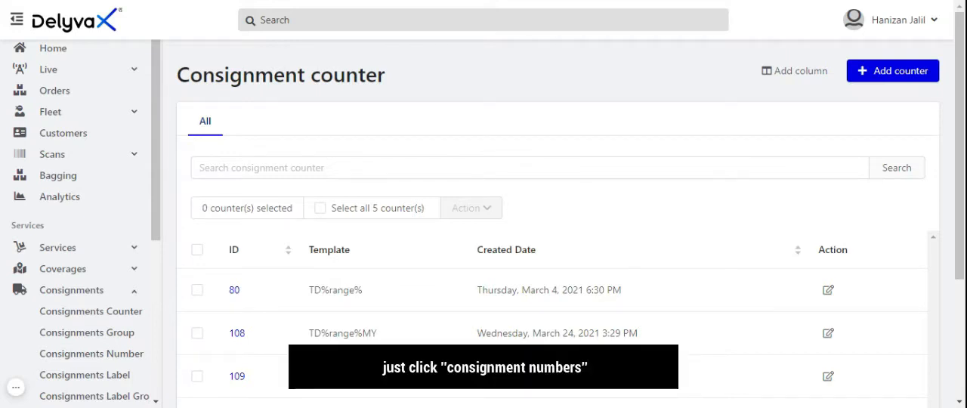
Start a new single consignment number for the Default consignment group and enter the consignment number
click(125, 365)
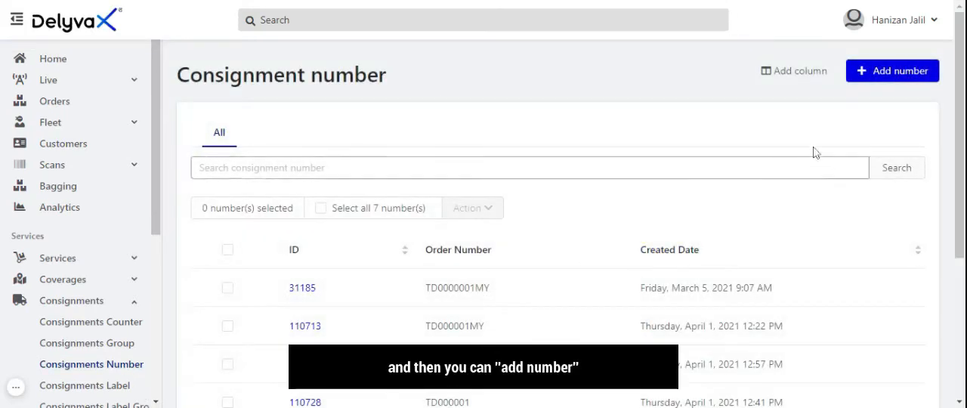
click(903, 78)
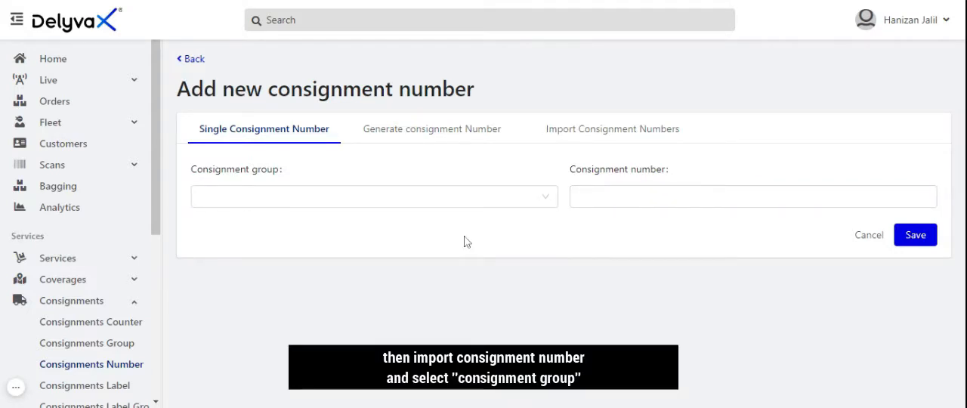
click(356, 196)
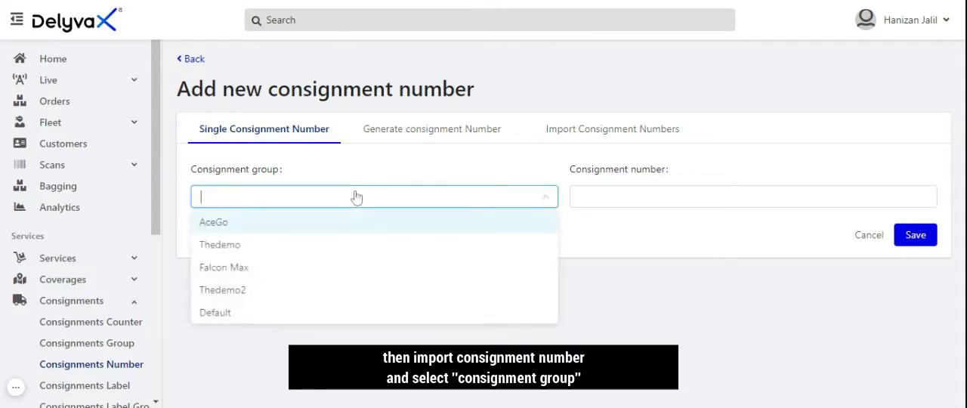
click(244, 313)
click(579, 202)
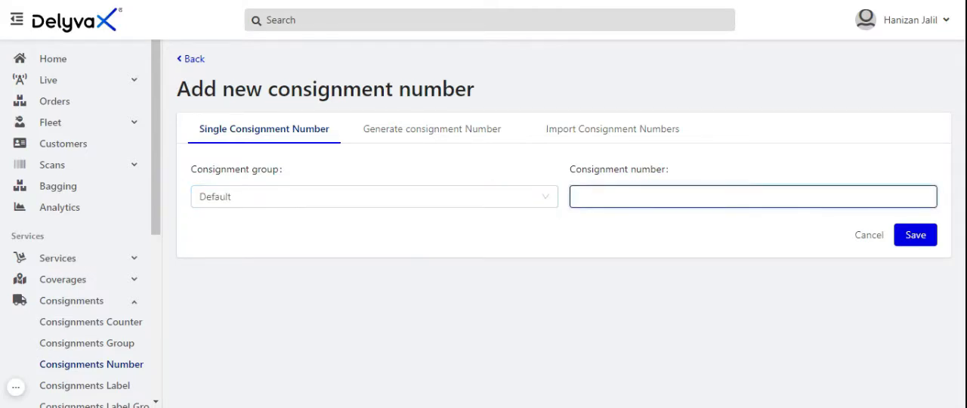
text(TD123456MY)
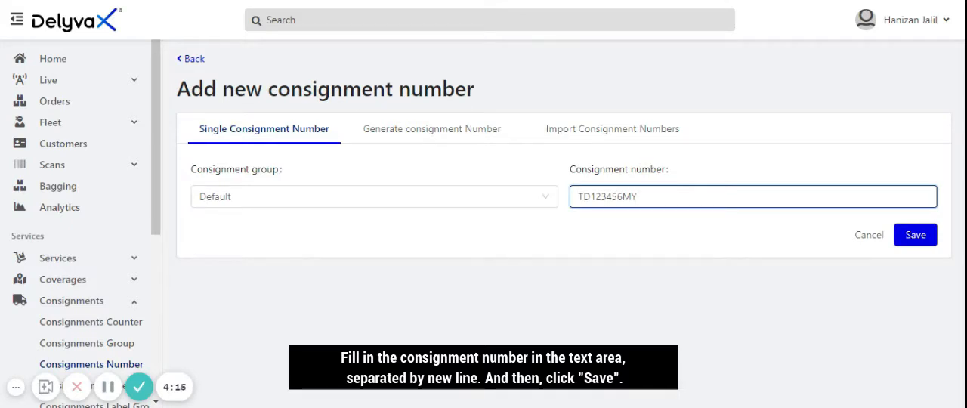
click(715, 254)
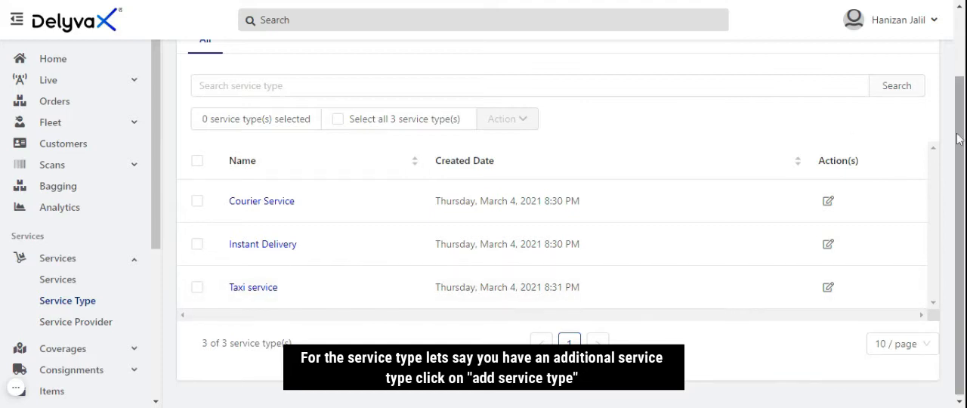
Start a new service type and enter INSTANT as its name
scroll(906, 73, up, 2)
click(904, 65)
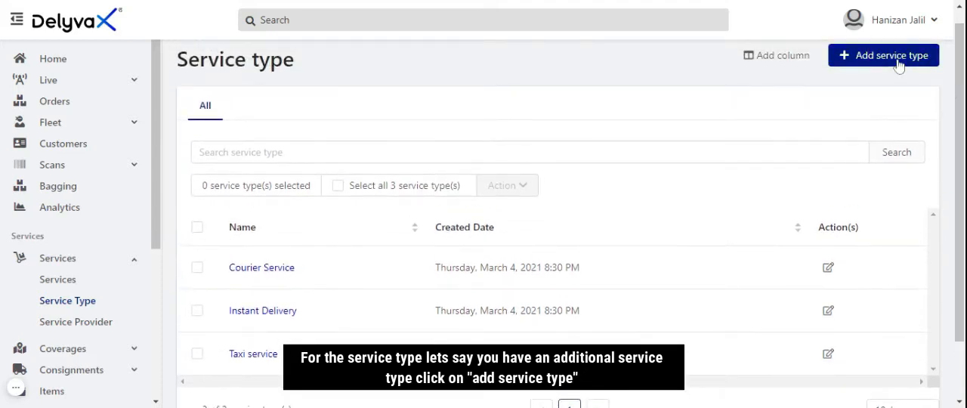
click(556, 224)
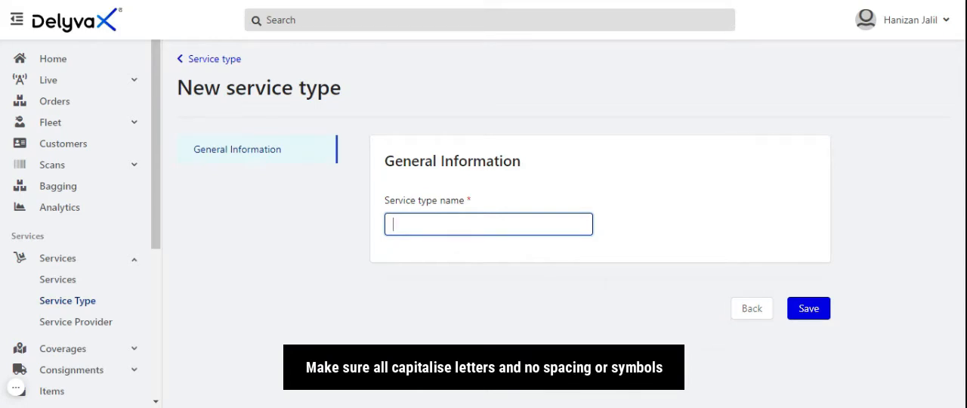
text(INSTANT)
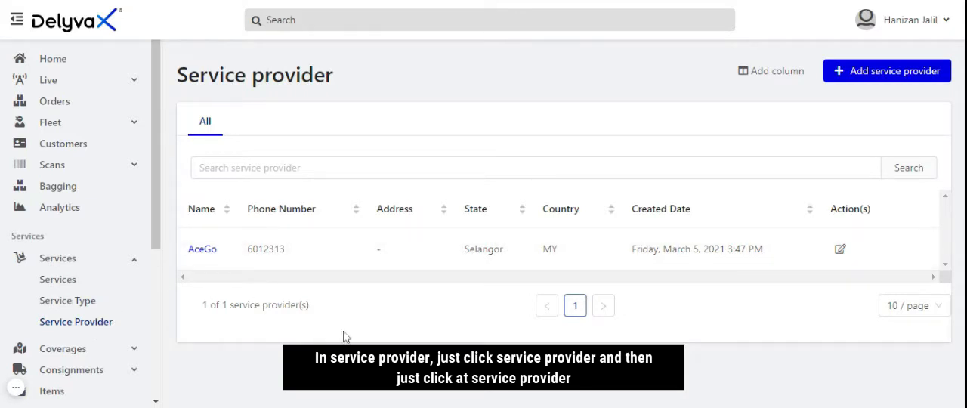
Open the form for a new service provider and examine its fields, including how they are filled in for AceGo
click(872, 73)
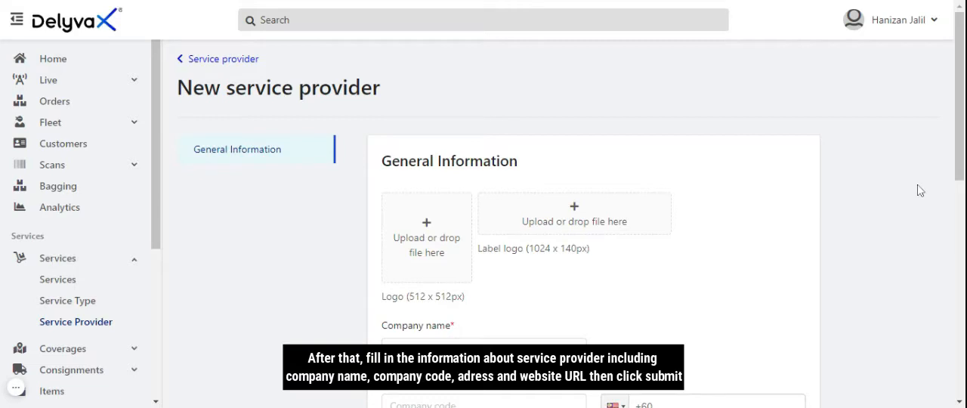
drag(962, 146, 957, 362)
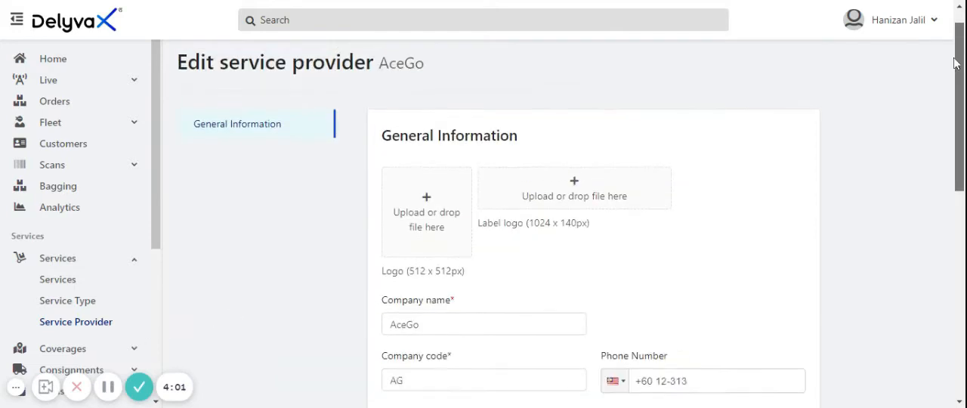
scroll(957, 92, down, 2)
drag(957, 91, 946, 291)
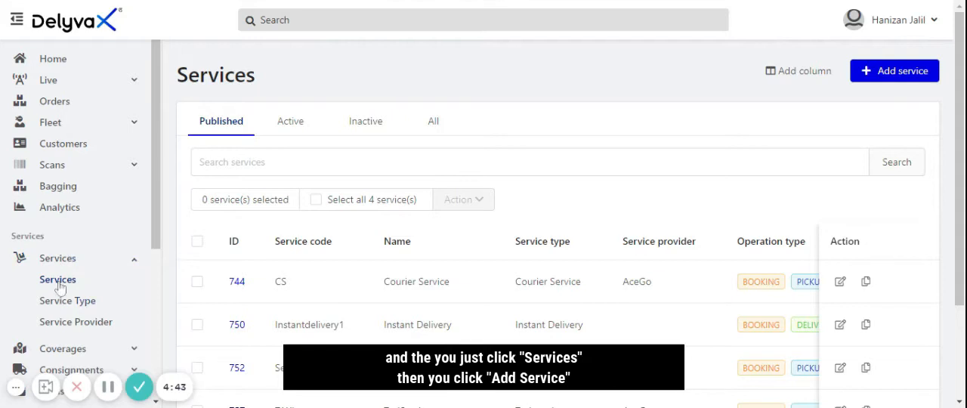
Open the form for a new service and examine its general information fields
click(59, 280)
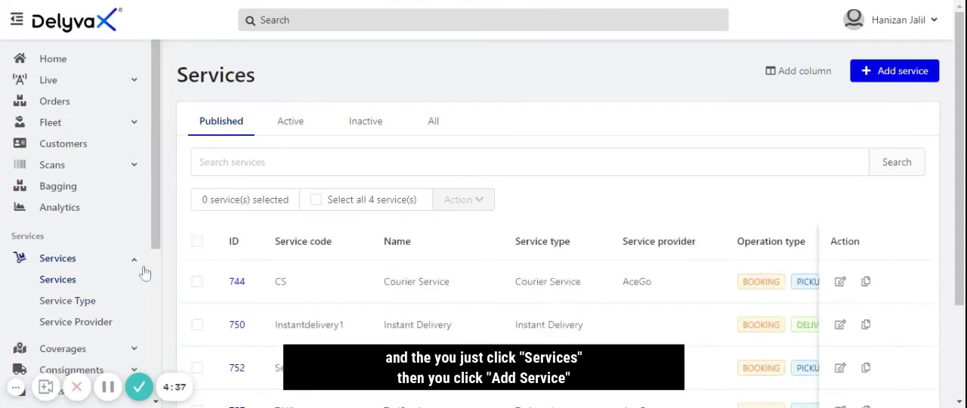
click(927, 73)
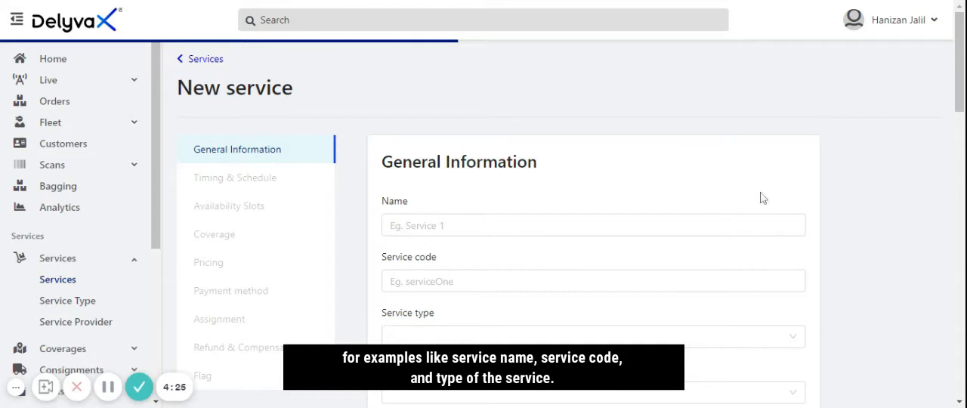
drag(962, 97, 962, 383)
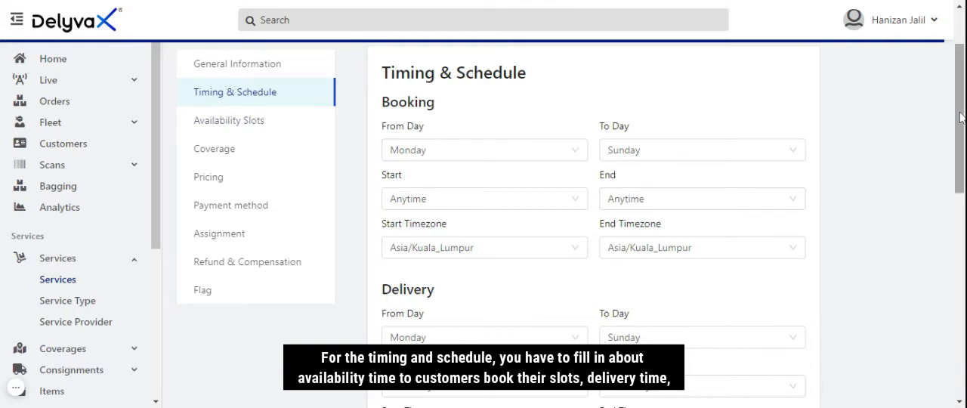
Examine the service's booking, delivery and pickup timing and schedule settings, and proceed to the following section
drag(961, 117, 959, 302)
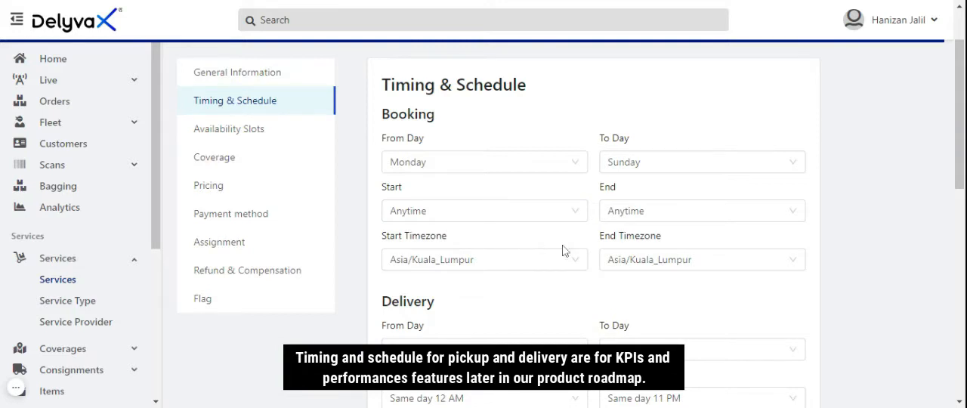
drag(961, 122, 964, 333)
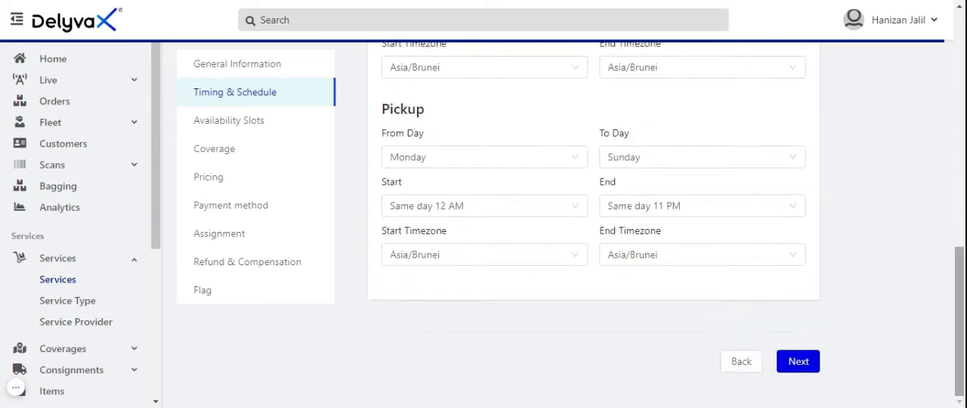
click(799, 361)
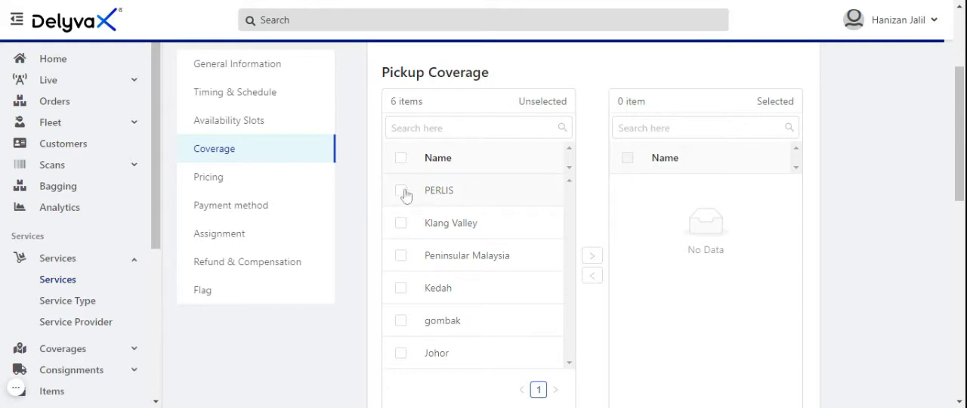
Add Klang Valley to both the pickup coverage and the delivery coverage of the service
click(401, 223)
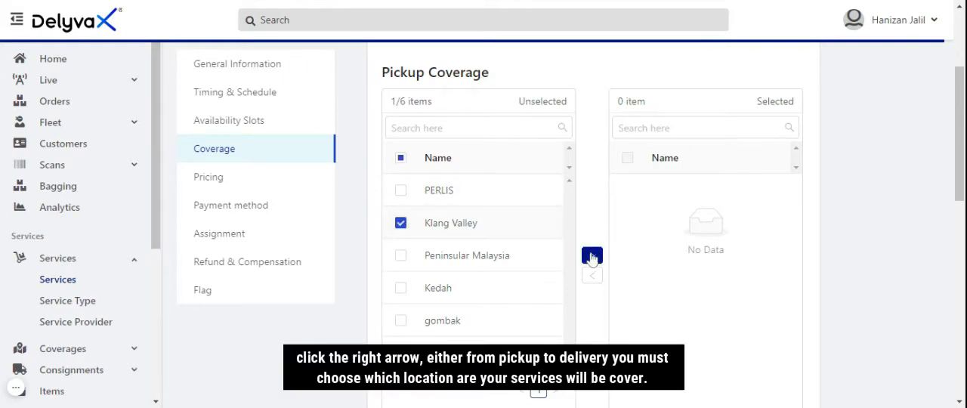
click(591, 256)
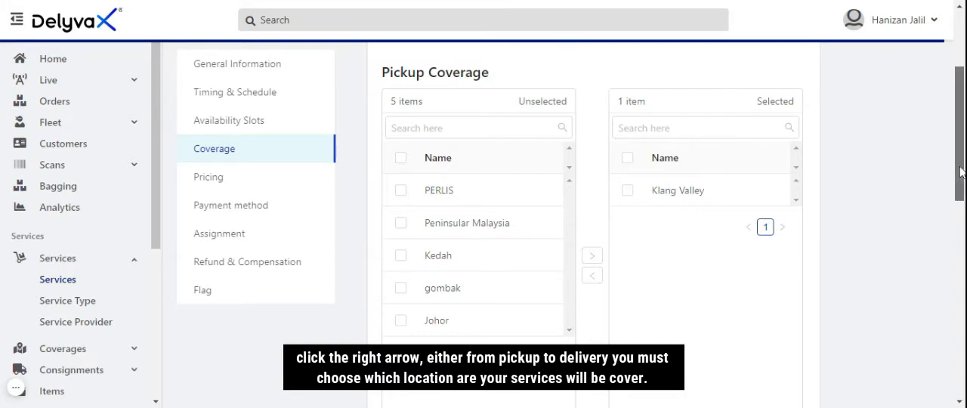
drag(959, 175, 963, 308)
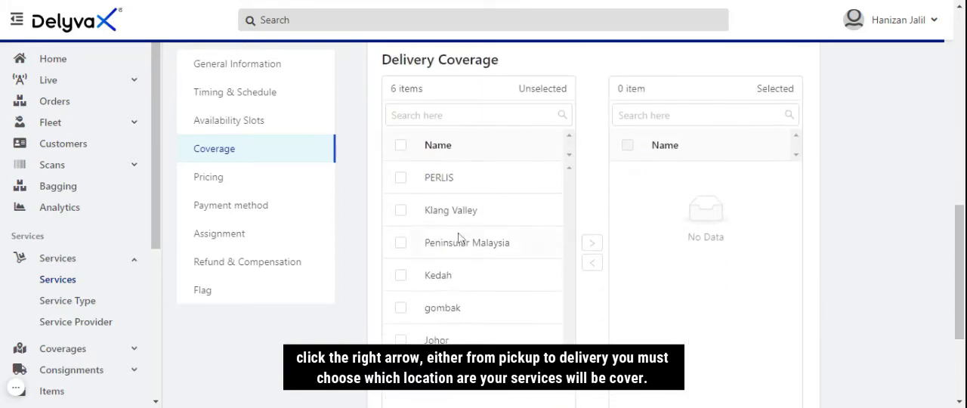
click(401, 212)
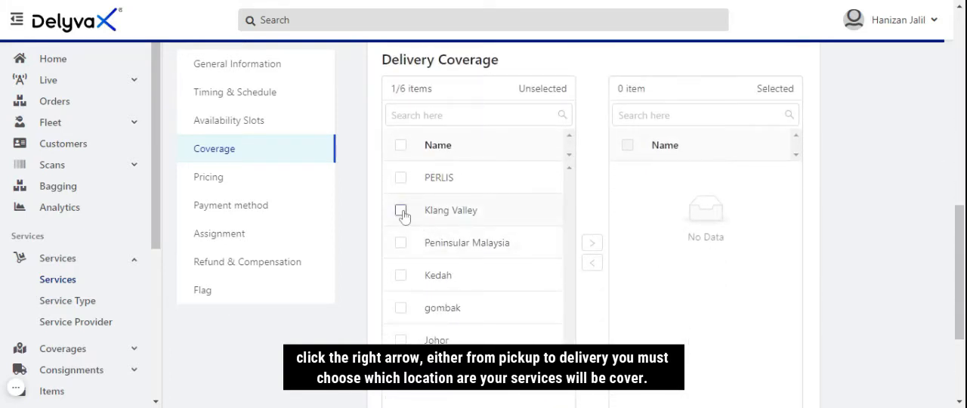
click(590, 246)
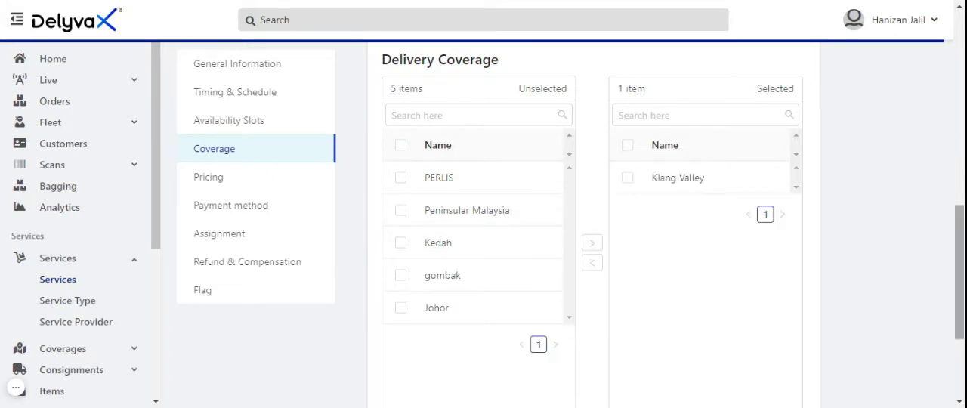
drag(960, 279, 960, 338)
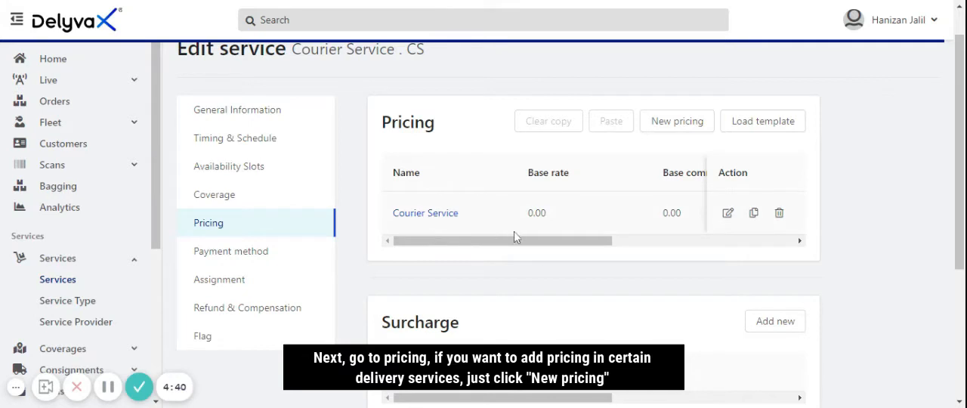
Open the pricing form for Courier Service and check its commission type, type, item type and custom condition fields
click(677, 121)
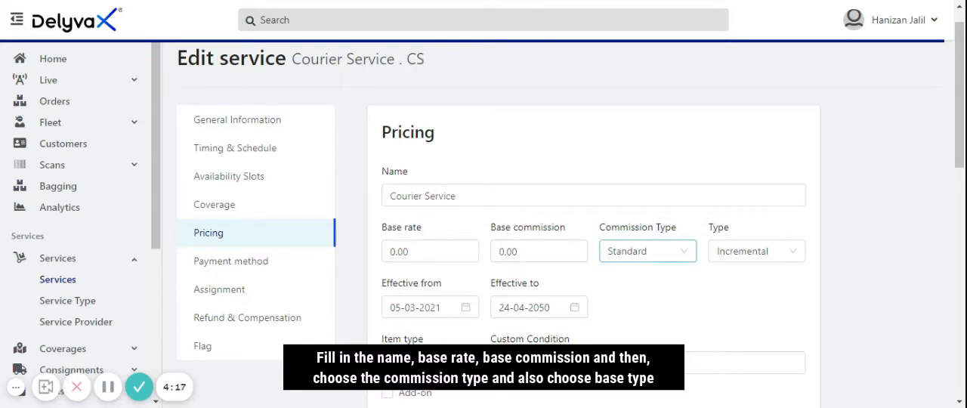
click(674, 251)
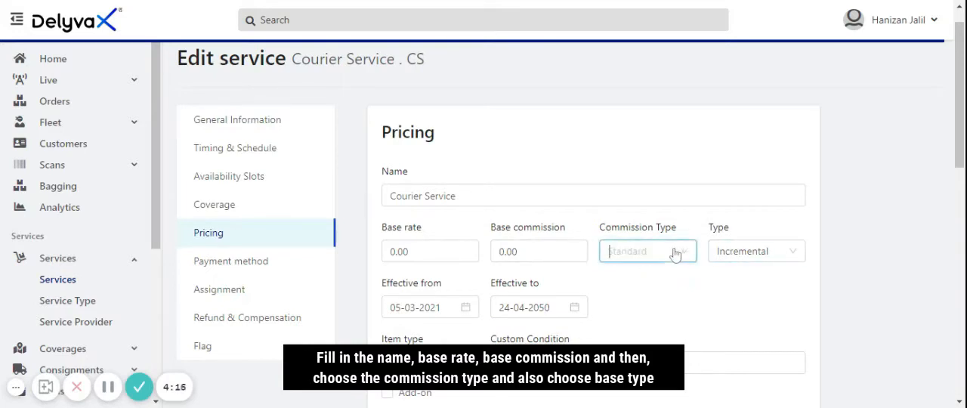
click(788, 259)
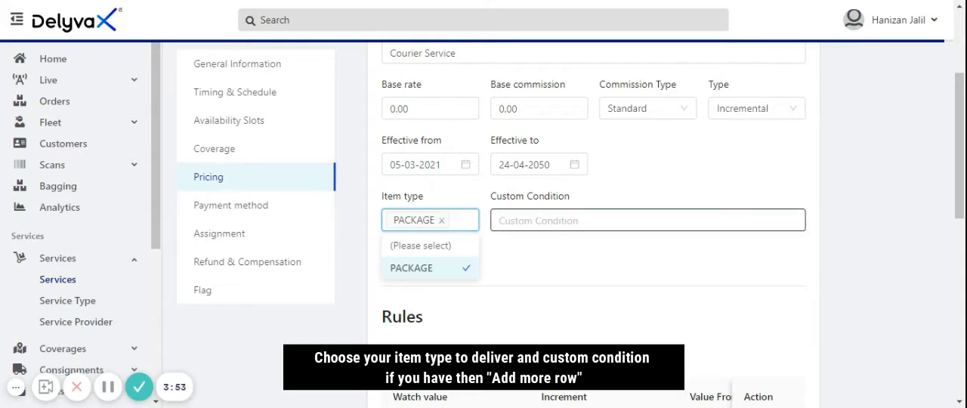
click(499, 221)
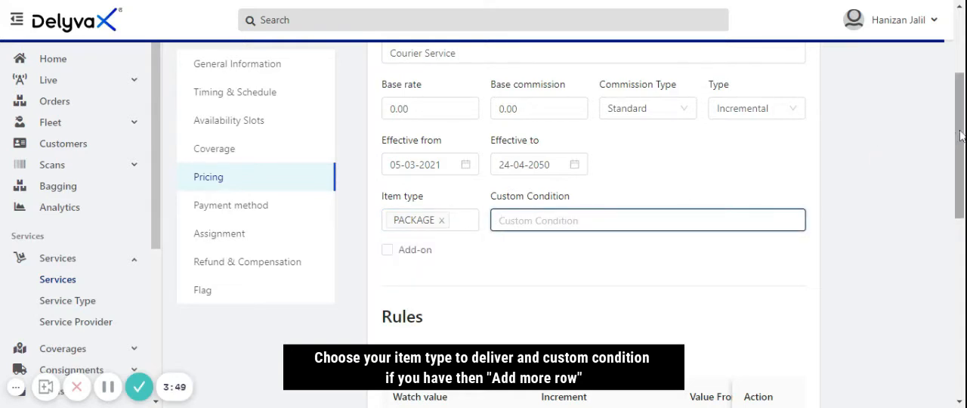
Add a new row to the pricing rules and check its watch value options, leaving the watch value unselected
scroll(897, 137, down, 3)
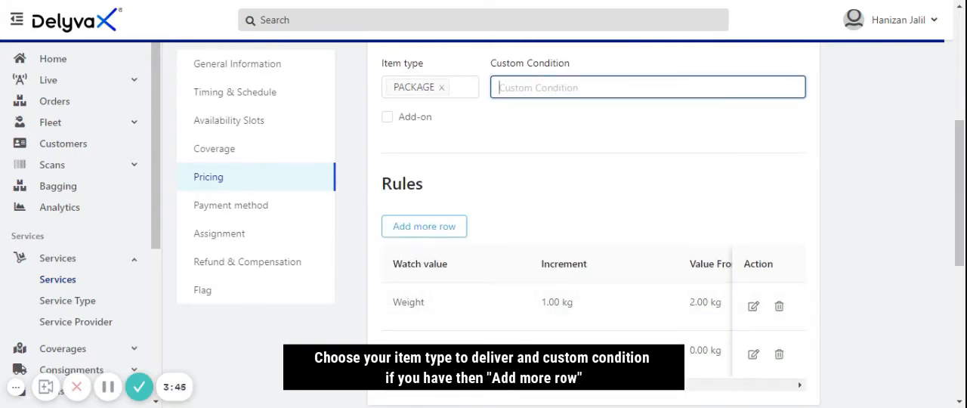
click(428, 228)
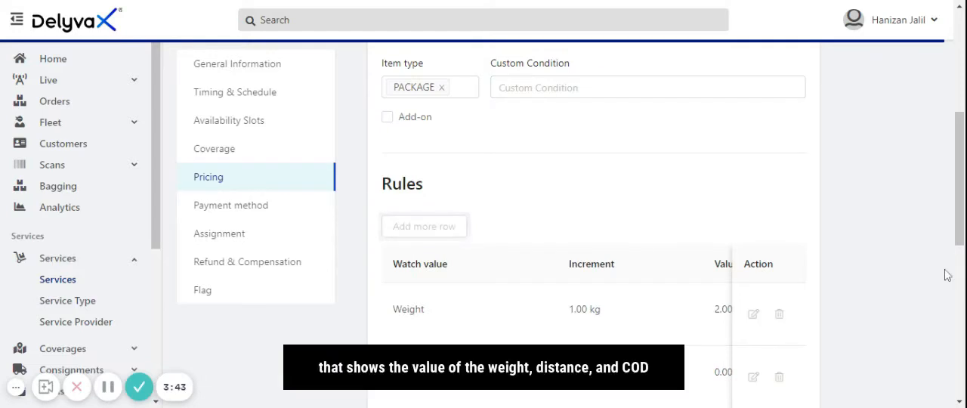
scroll(953, 260, down, 3)
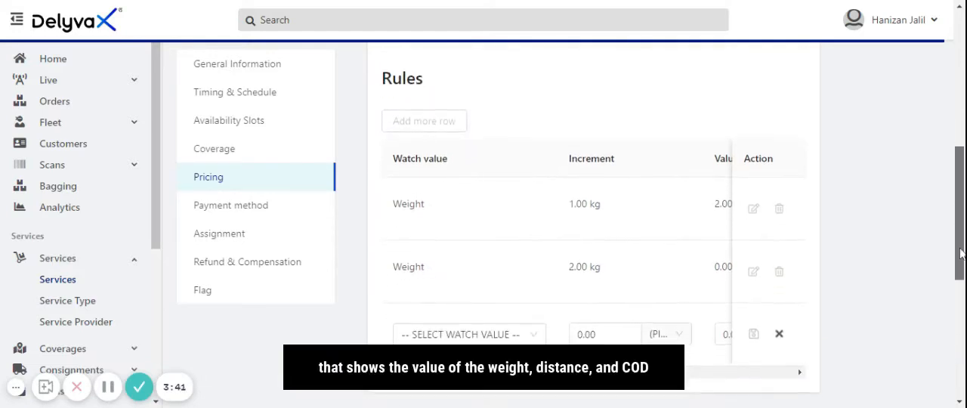
scroll(954, 270, down, 1)
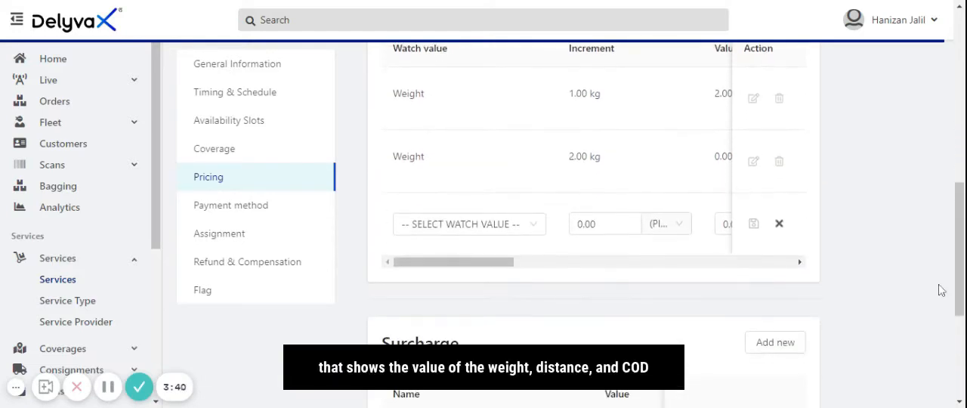
click(531, 232)
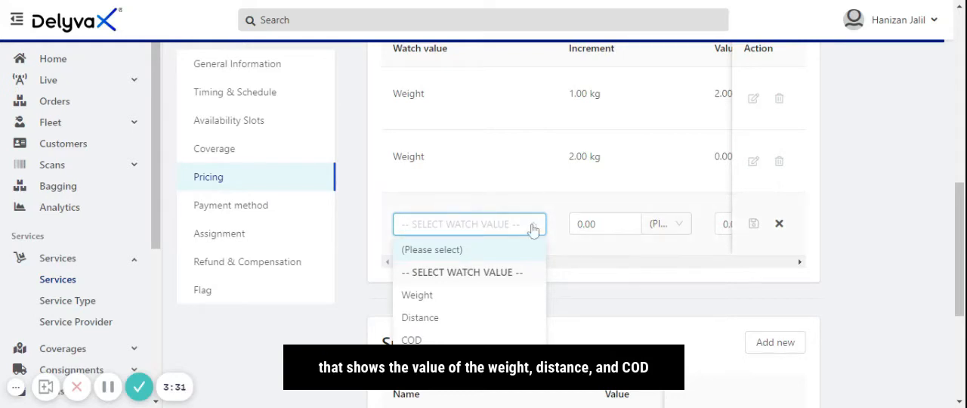
click(531, 257)
drag(503, 266, 604, 272)
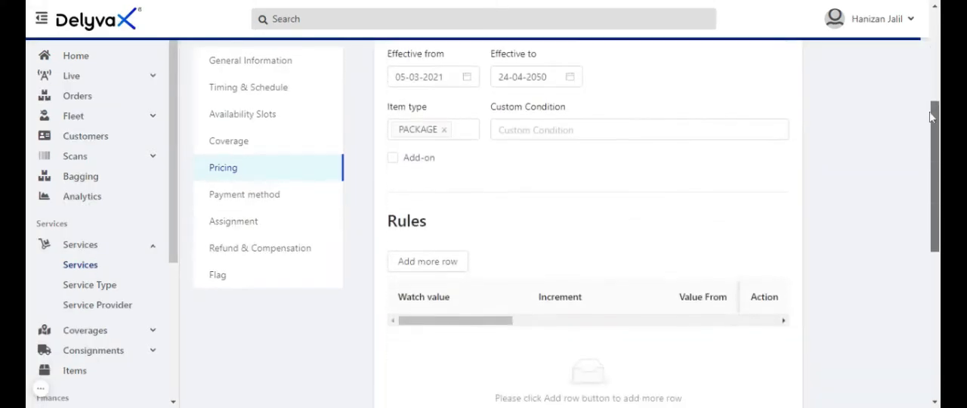
Add a row to the Courier Service pricing rules with Weight as the watch value and an increment of 1 kg
scroll(931, 117, down, 2)
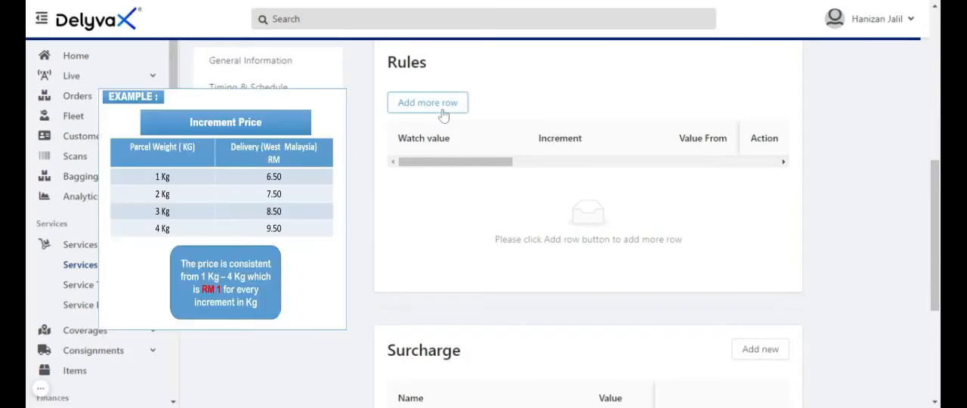
click(443, 115)
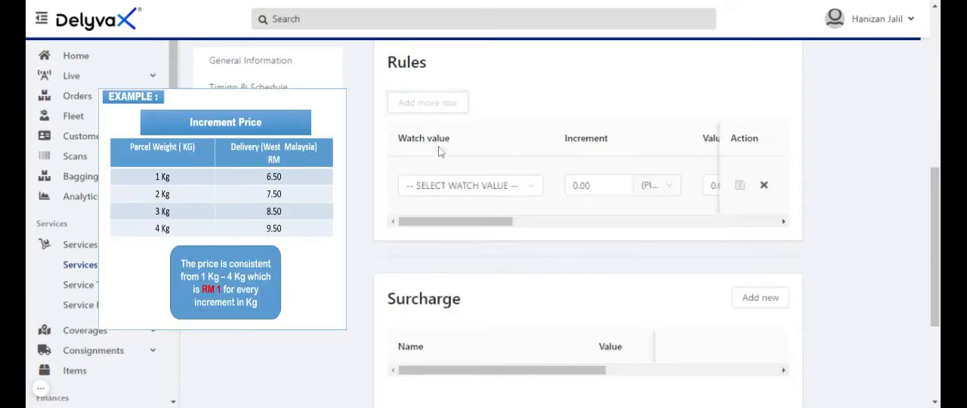
click(441, 190)
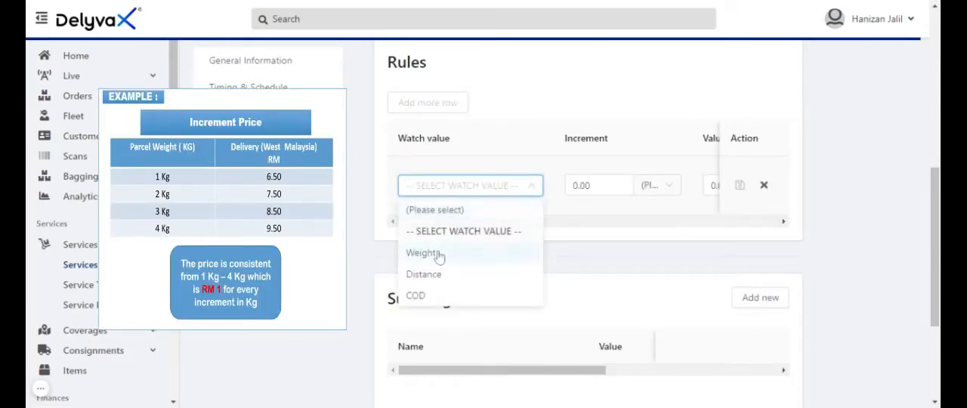
click(498, 250)
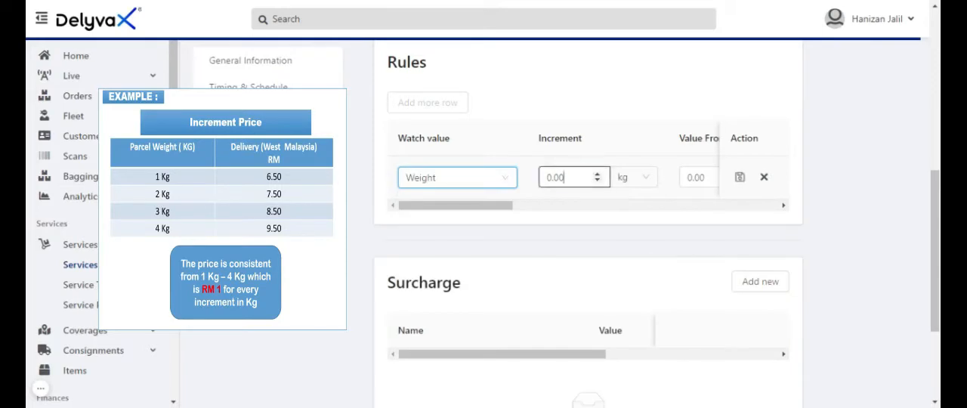
click(555, 177)
text(1)
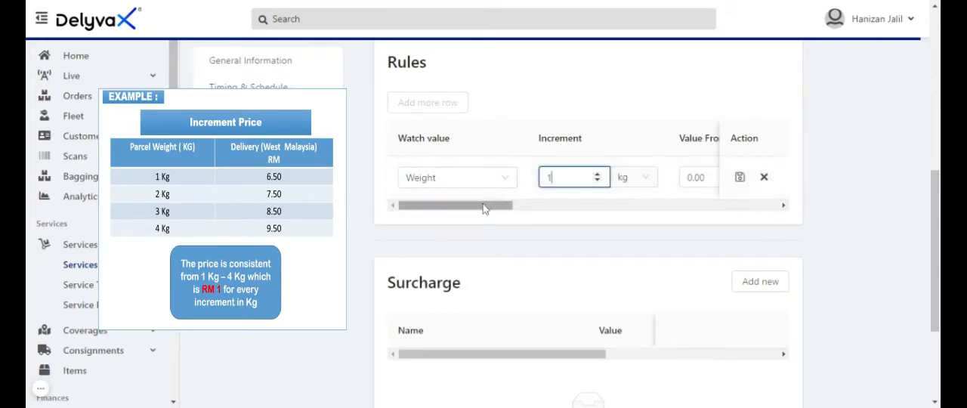
Set the weight range of the new pricing rule from 0 to 1 kg
drag(483, 208, 543, 203)
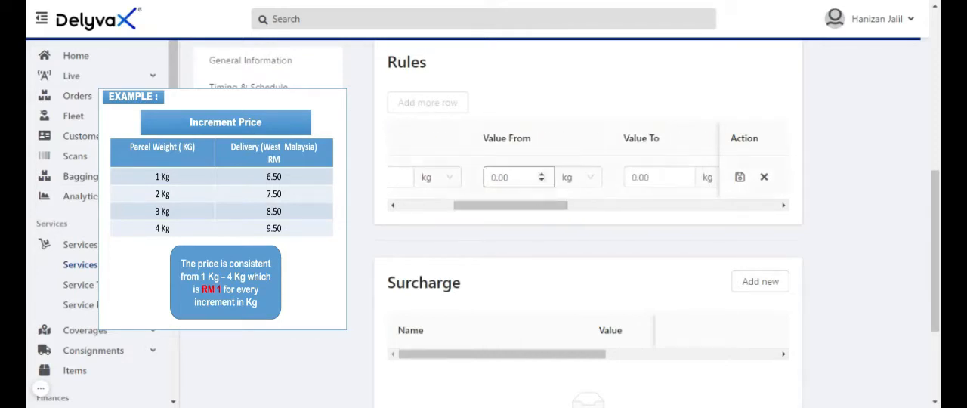
drag(511, 178, 489, 178)
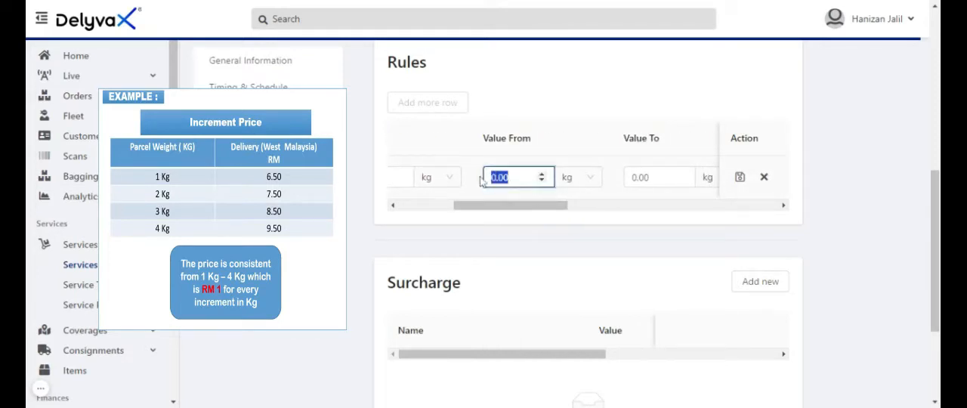
text(0)
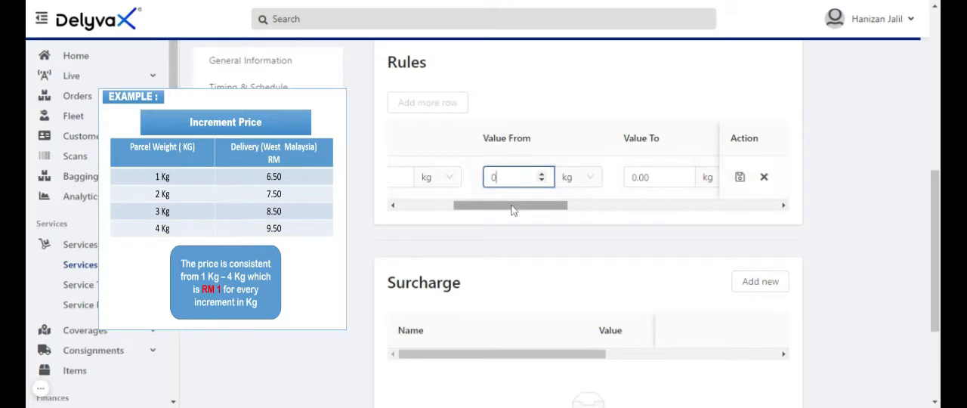
drag(511, 210, 553, 204)
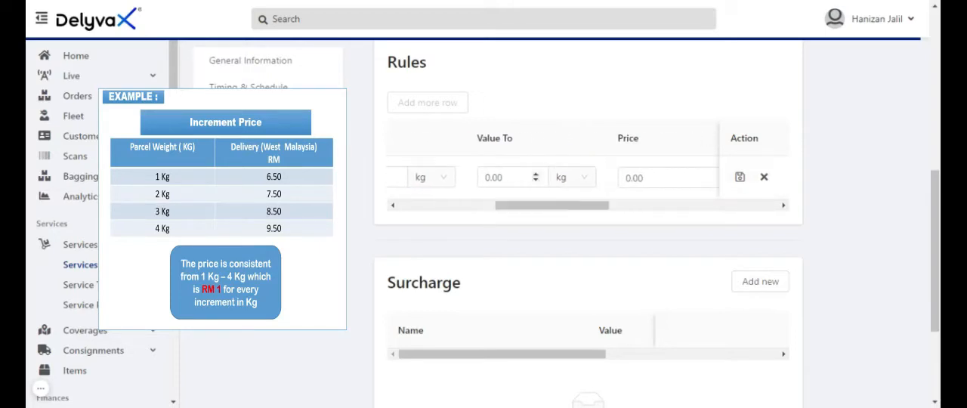
drag(510, 178, 474, 188)
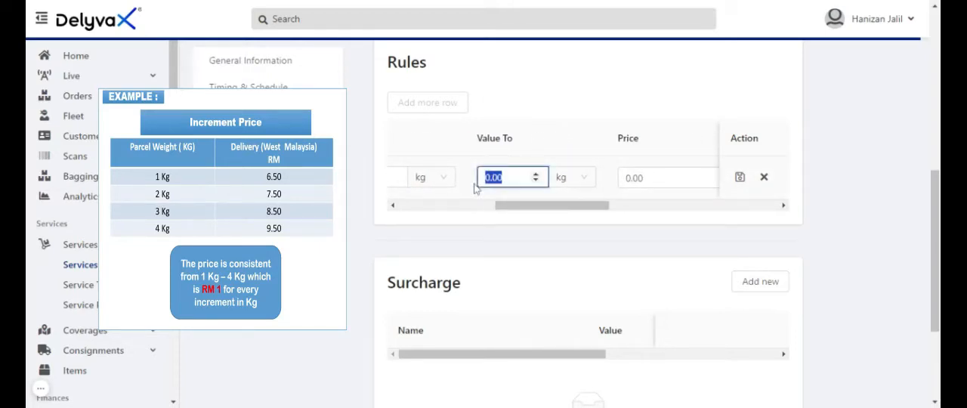
text(1)
click(541, 206)
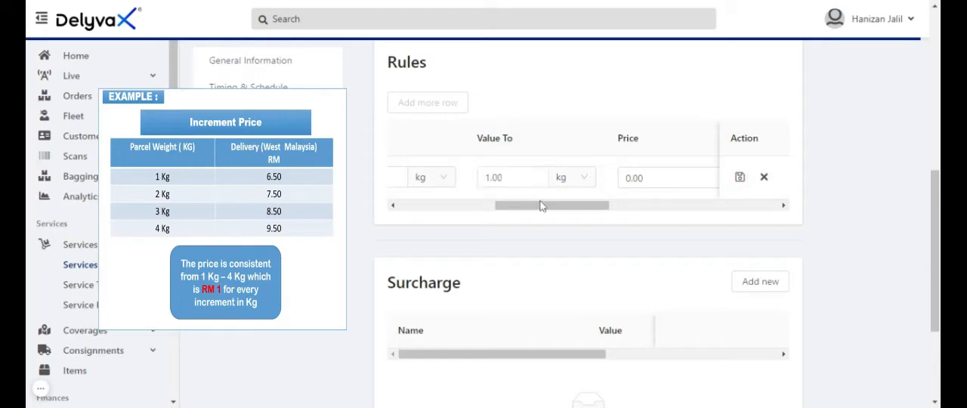
Set the rule's price to 6.50 and save the row
drag(546, 206, 569, 206)
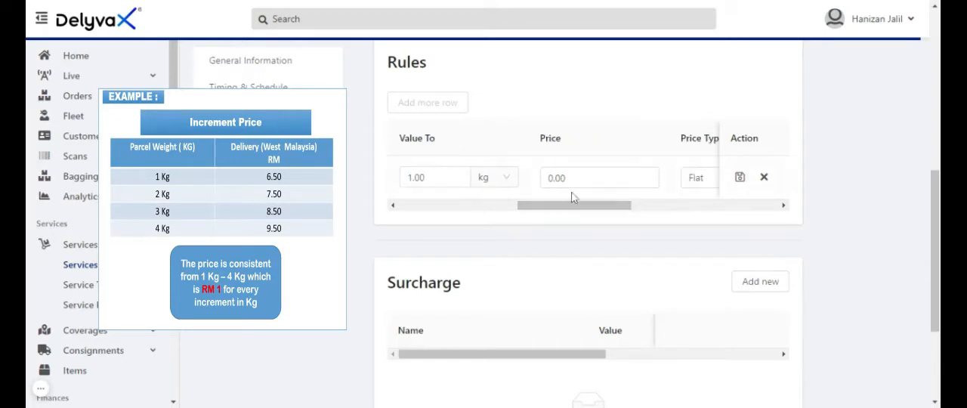
click(565, 177)
drag(565, 178, 541, 187)
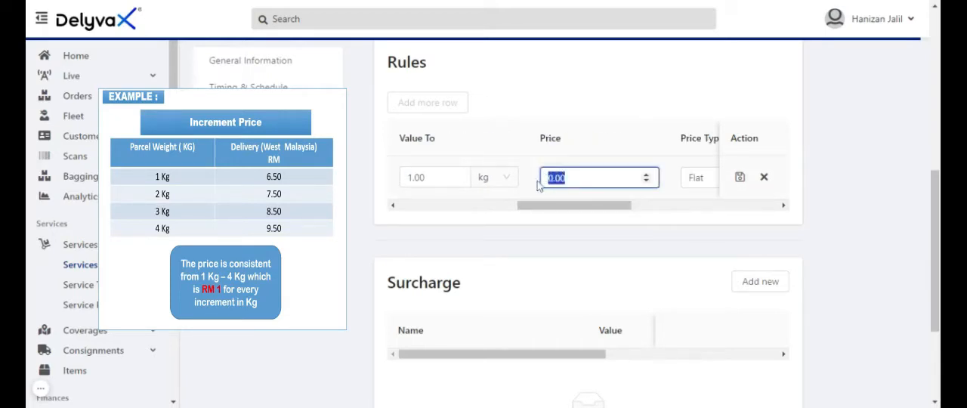
text(6.50)
click(738, 177)
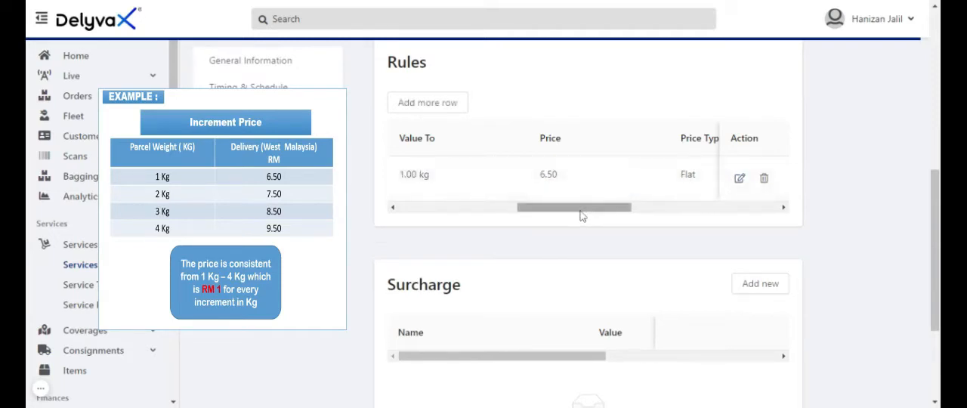
Add a second pricing rule with Weight as the watch value and an increment of 1 kg
drag(581, 216, 456, 214)
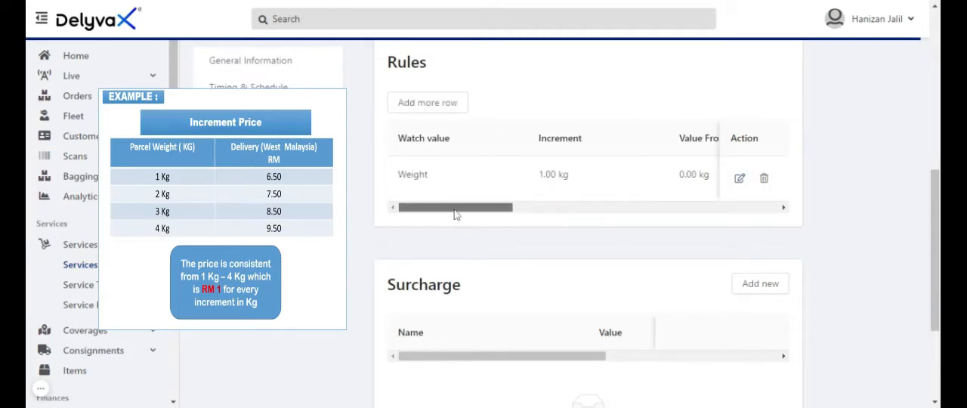
click(426, 106)
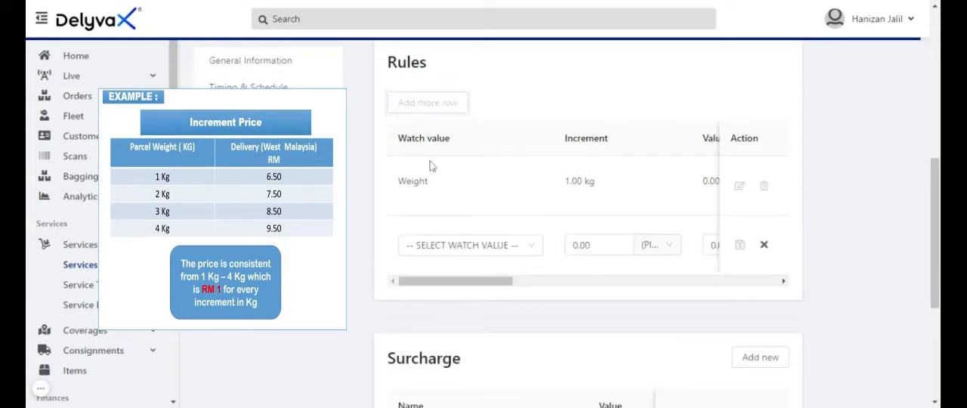
click(445, 246)
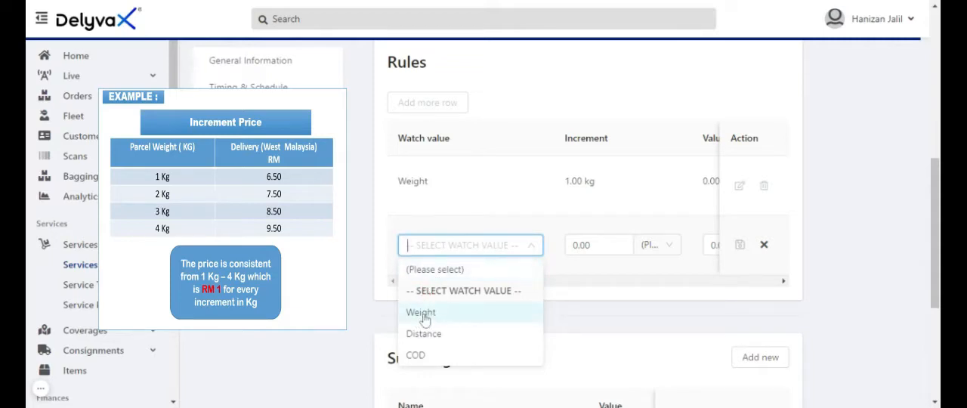
click(453, 312)
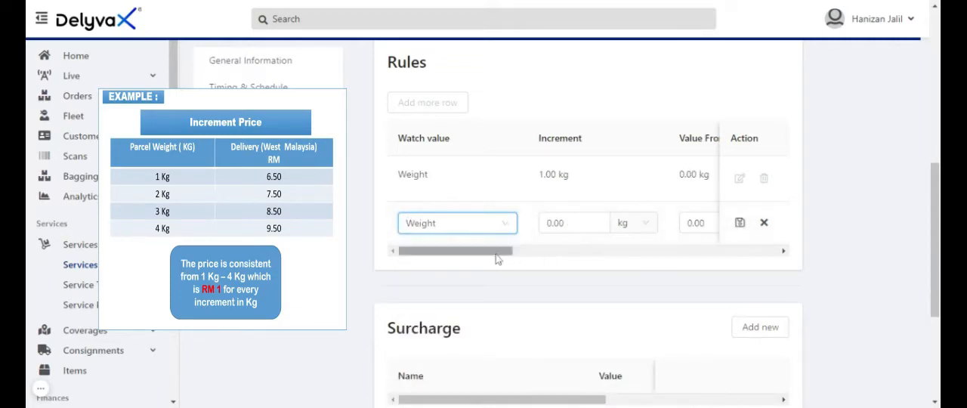
drag(501, 251, 518, 252)
key(ctrl+a)
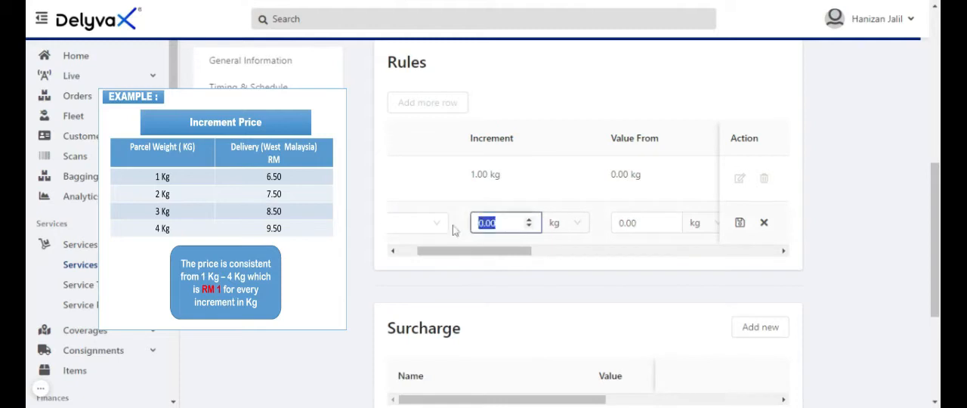
text(1)
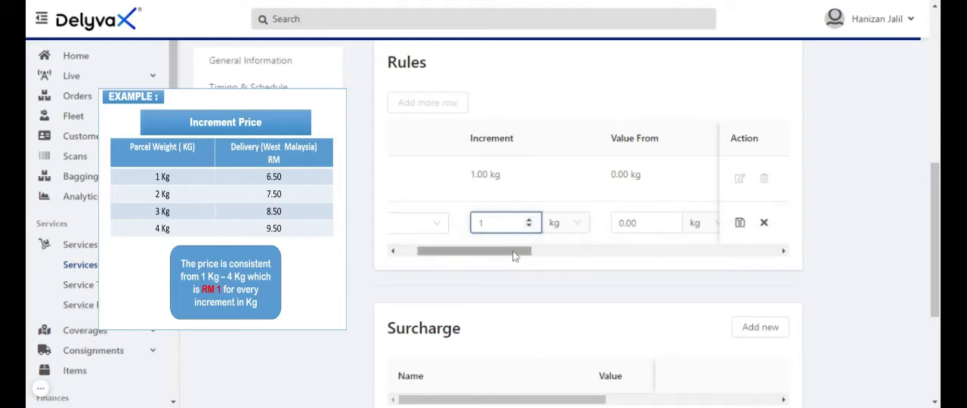
Set the second rule's weight range from 1 to 4 kg
drag(513, 256, 560, 254)
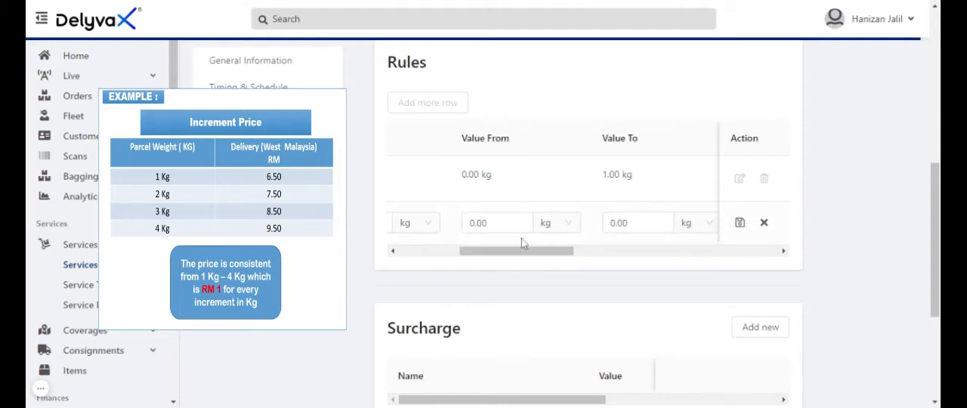
click(499, 222)
key(ctrl+a)
text(1)
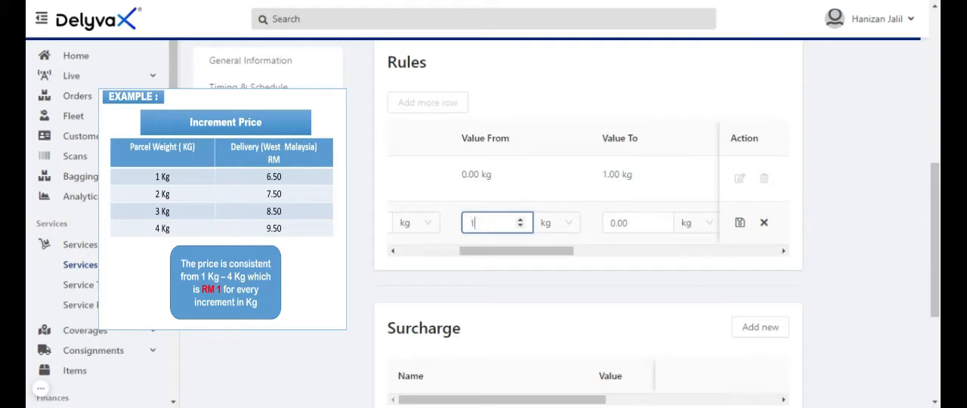
drag(494, 258, 538, 253)
click(503, 223)
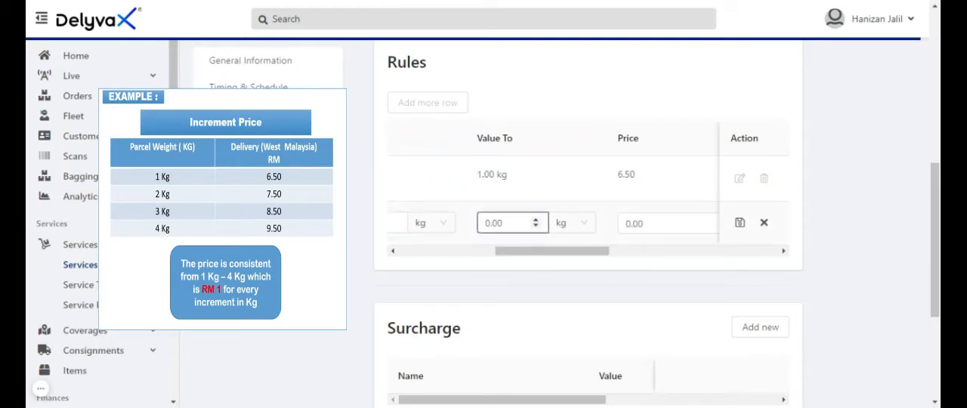
key(ctrl+a)
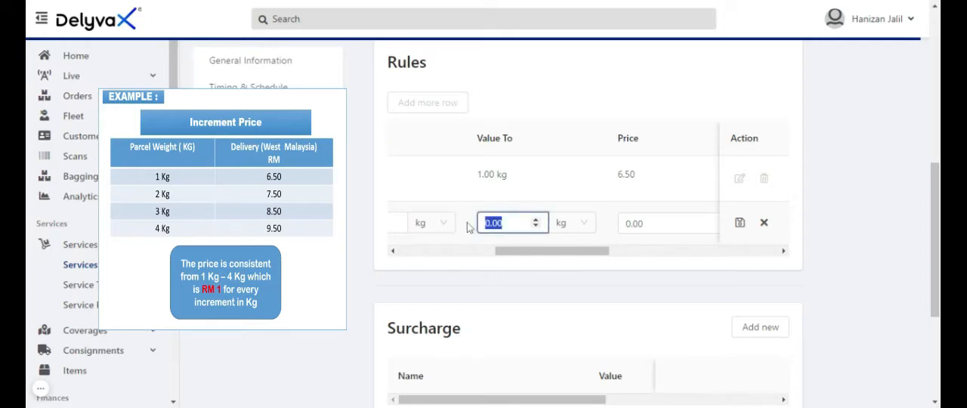
text(4)
Set the second rule's price to 1, save the row and review the saved rules
drag(534, 250, 564, 251)
click(545, 224)
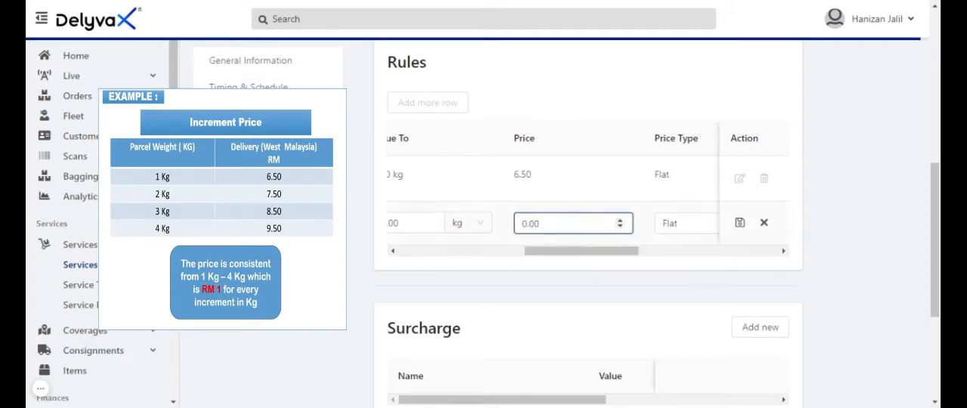
drag(542, 224, 521, 224)
text(1)
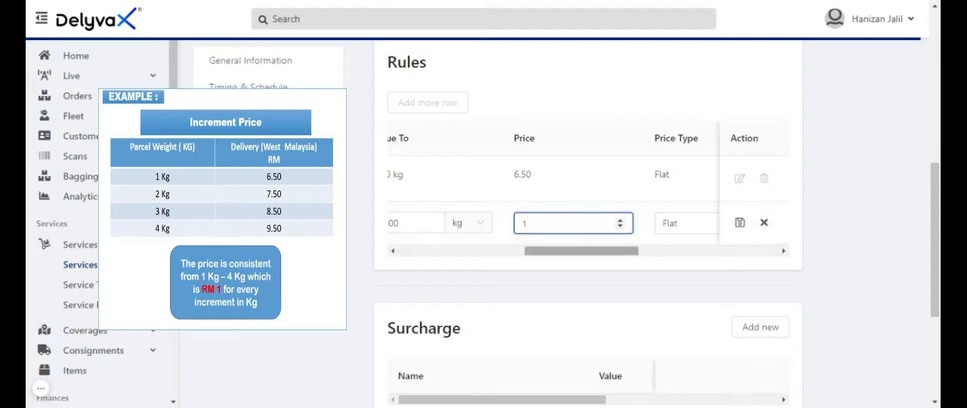
drag(572, 260, 708, 258)
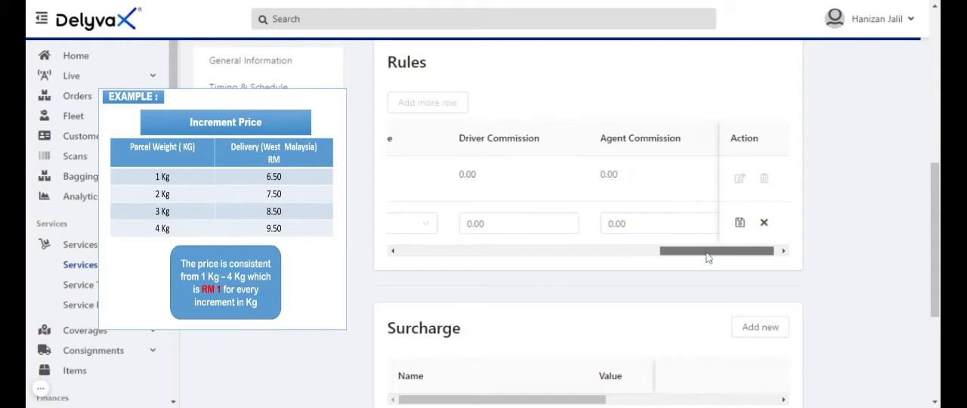
click(740, 225)
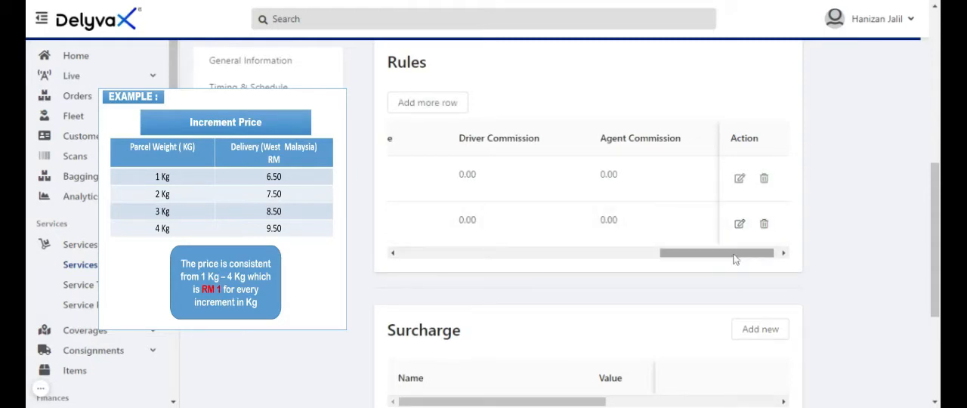
drag(734, 259, 507, 262)
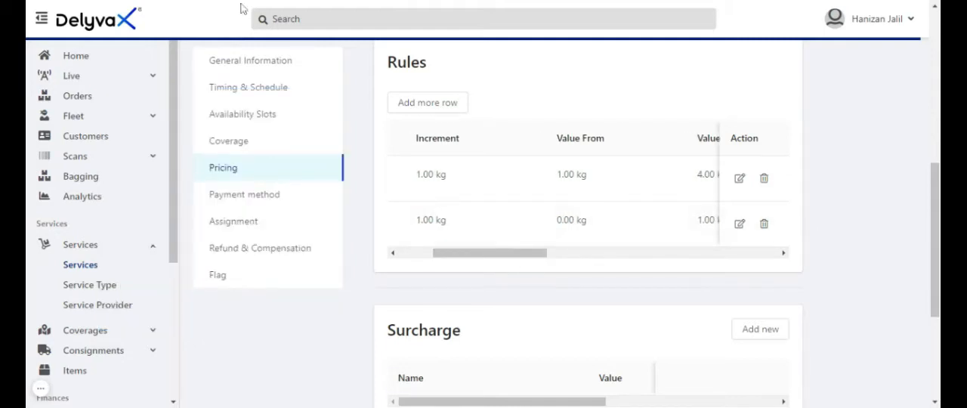
Select Flat as the pricing type for Courier Service
scroll(624, 270, up, 5)
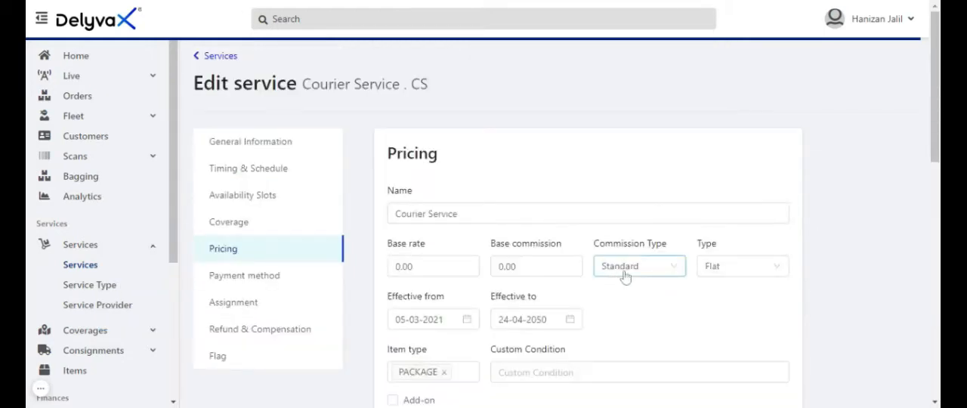
click(748, 272)
click(724, 292)
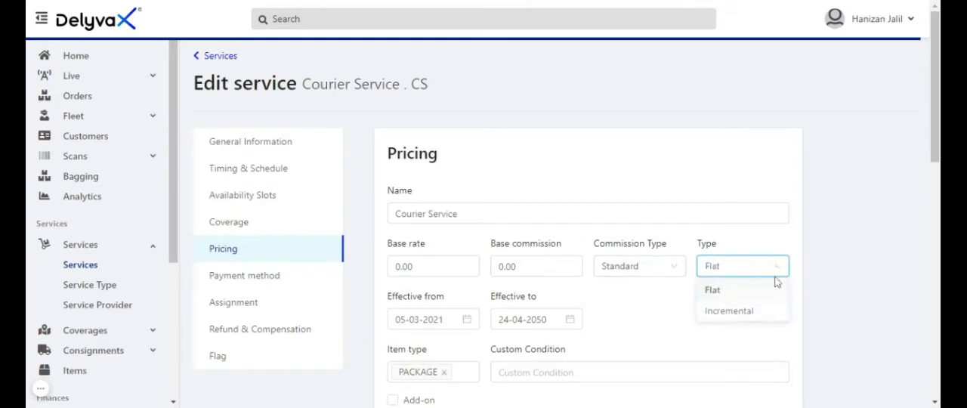
Add a first flat pricing rule with Weight as the watch value and an increment of 0 kg
drag(935, 129, 919, 272)
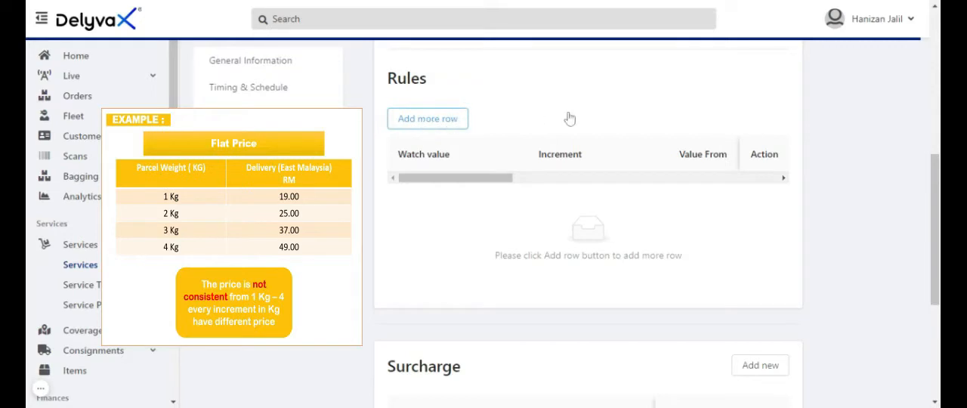
click(474, 203)
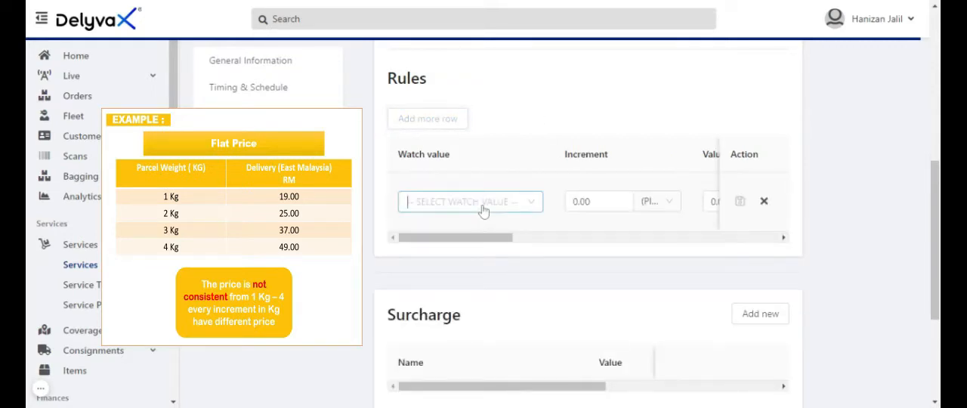
click(427, 269)
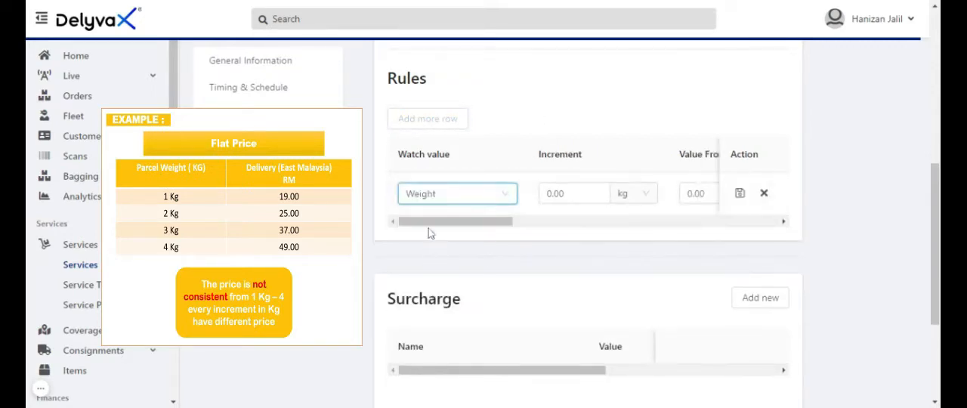
drag(432, 226, 460, 224)
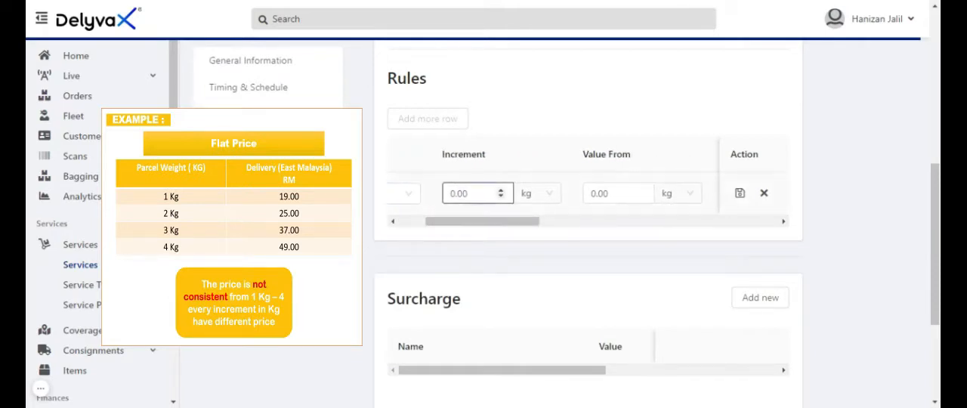
drag(469, 193, 436, 199)
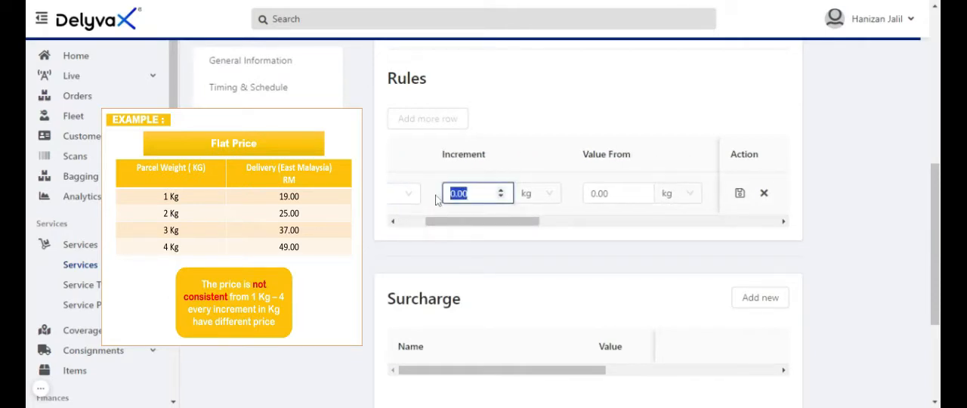
text(0)
Set the first flat rule's weight range from 0 to 1 kg
drag(492, 225, 525, 225)
click(499, 193)
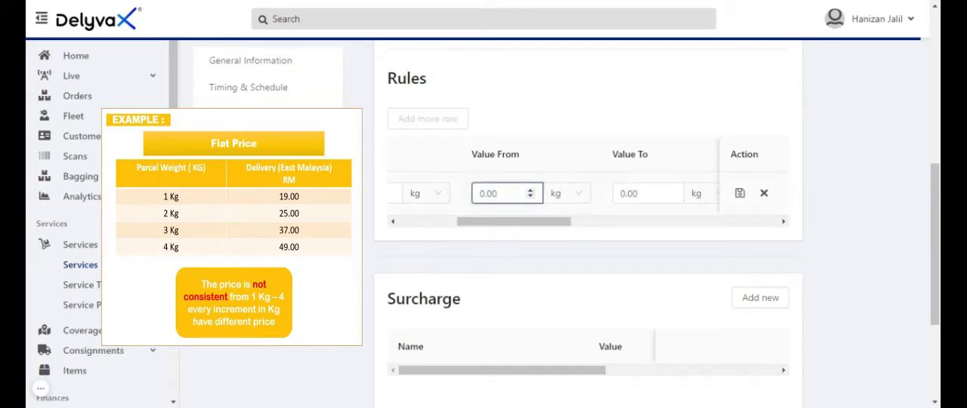
drag(498, 193, 467, 196)
text(1)
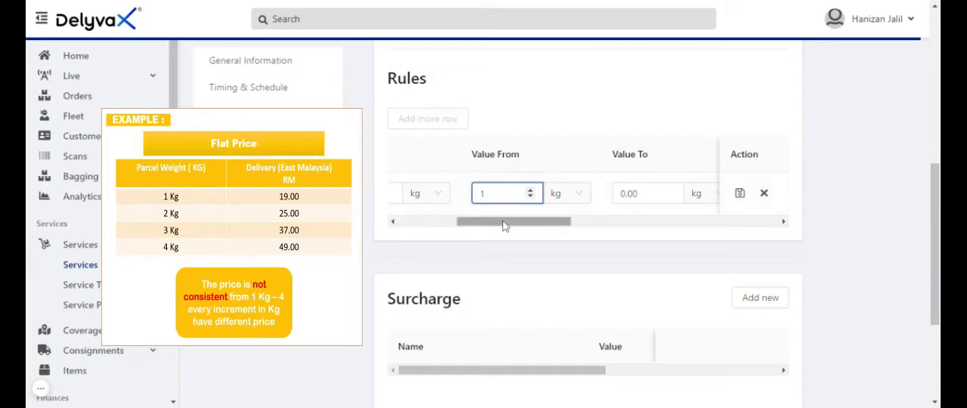
drag(501, 225, 496, 224)
drag(517, 194, 499, 194)
key(BackSpace)
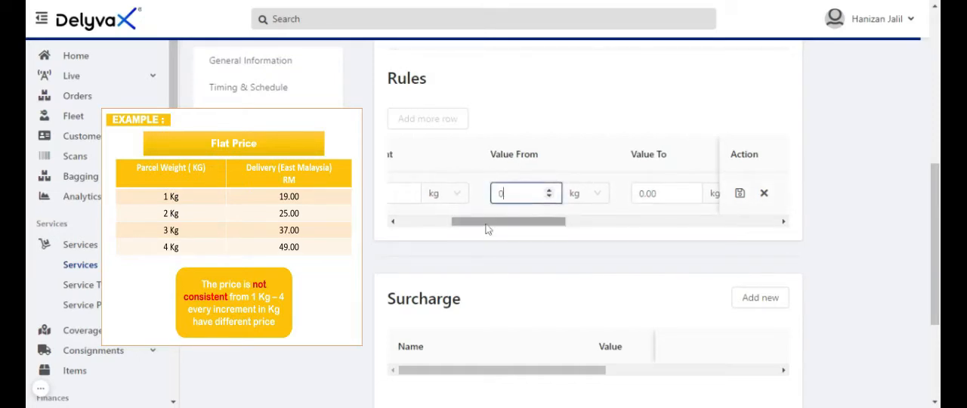
drag(507, 225, 529, 228)
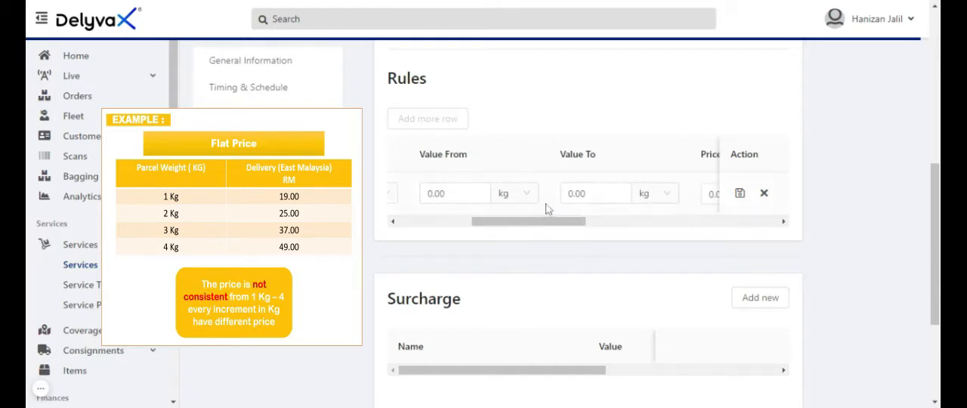
click(580, 193)
drag(576, 194, 559, 199)
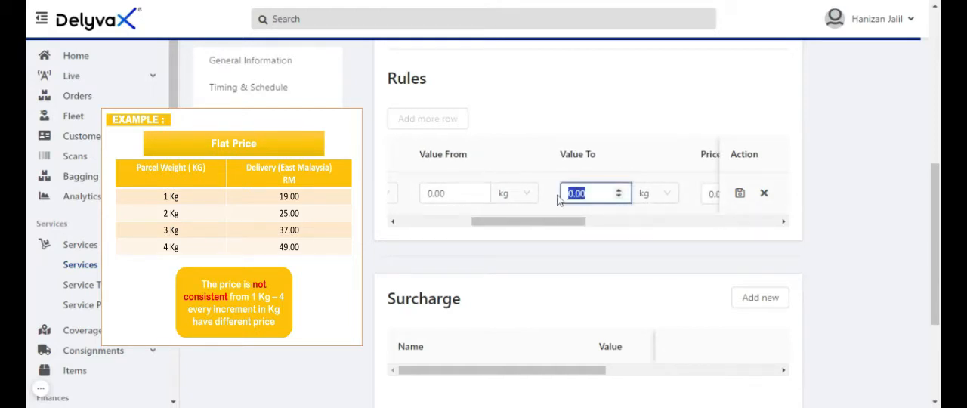
text(1)
Set the first flat rule's price to 19 and save the row
drag(544, 224, 585, 224)
click(584, 194)
double_click(583, 194)
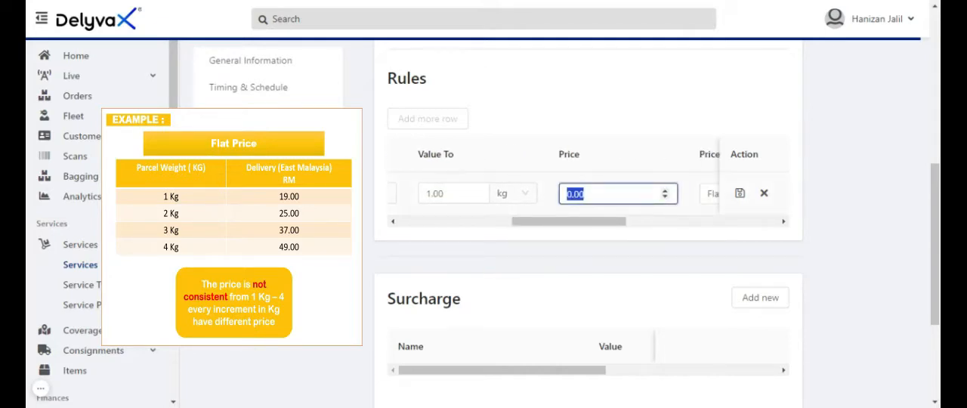
text(19)
click(686, 214)
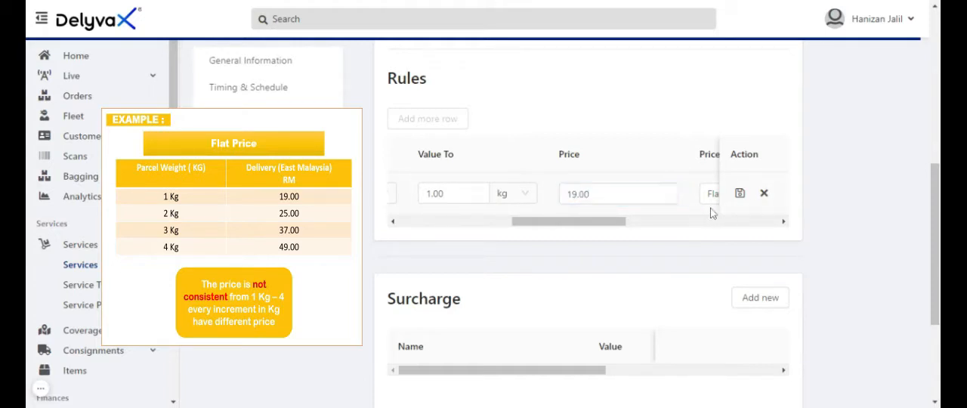
click(740, 194)
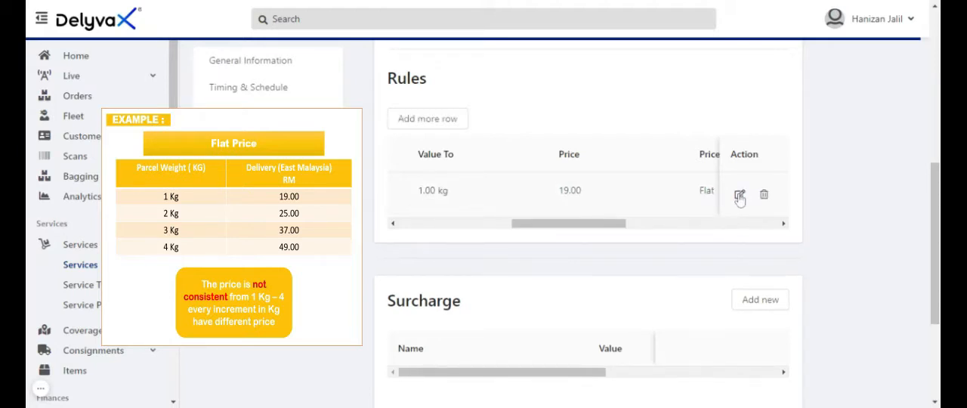
Add a second flat pricing rule with Weight as the watch value and an increment of 0 kg
drag(579, 225, 445, 229)
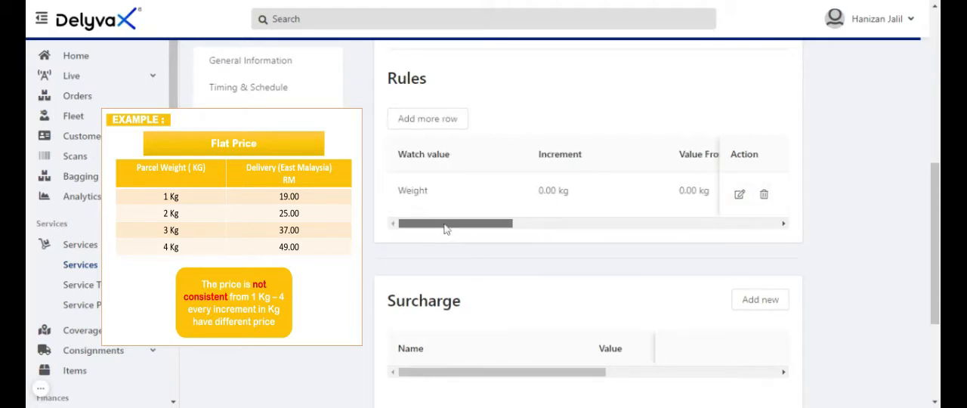
click(424, 121)
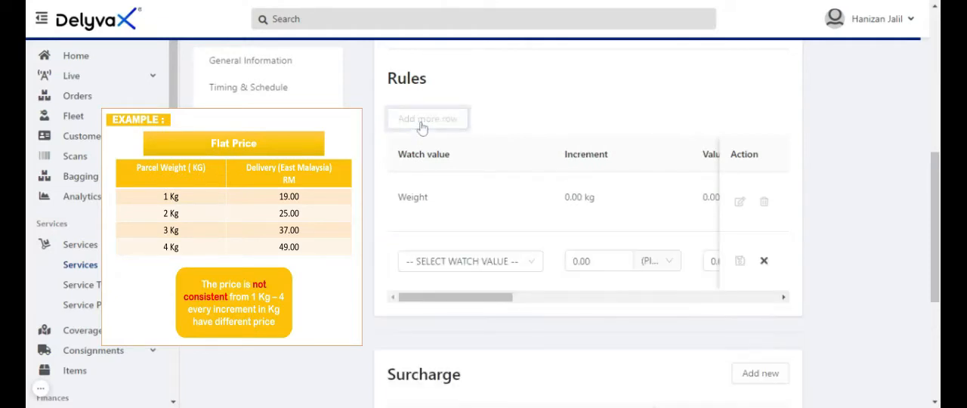
click(470, 260)
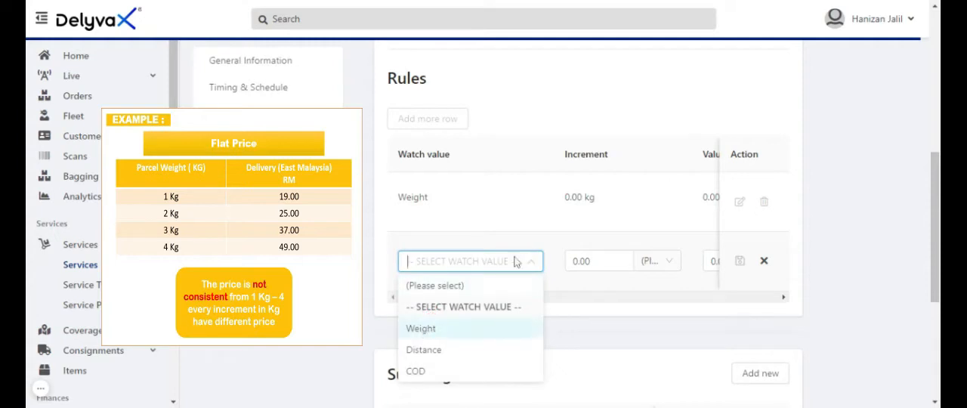
click(423, 328)
drag(458, 268, 480, 270)
key(Tab)
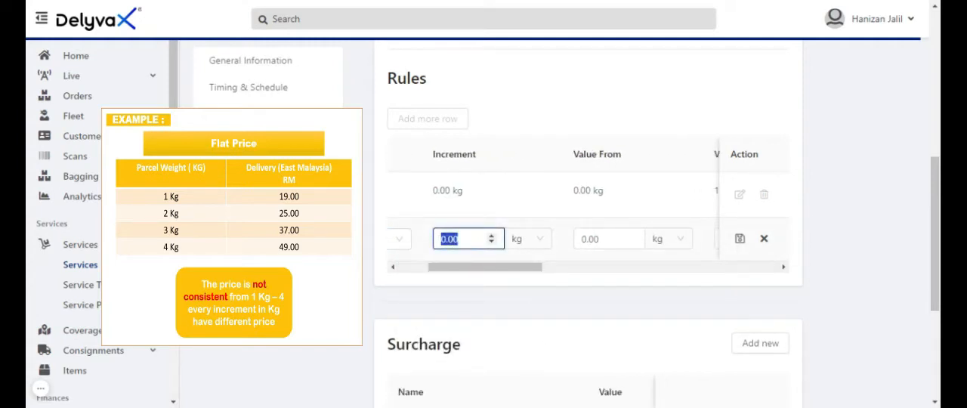
text(0)
Set the second flat rule's weight range from 1 to 2 kg
drag(465, 275, 502, 270)
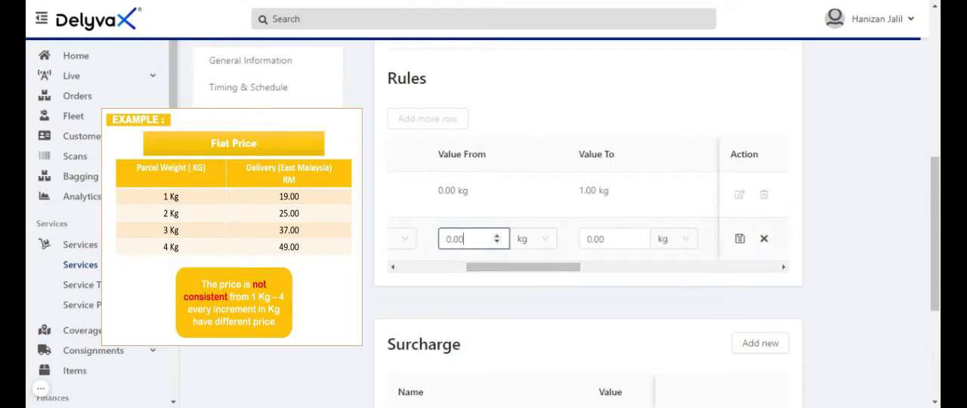
double_click(454, 238)
text(1)
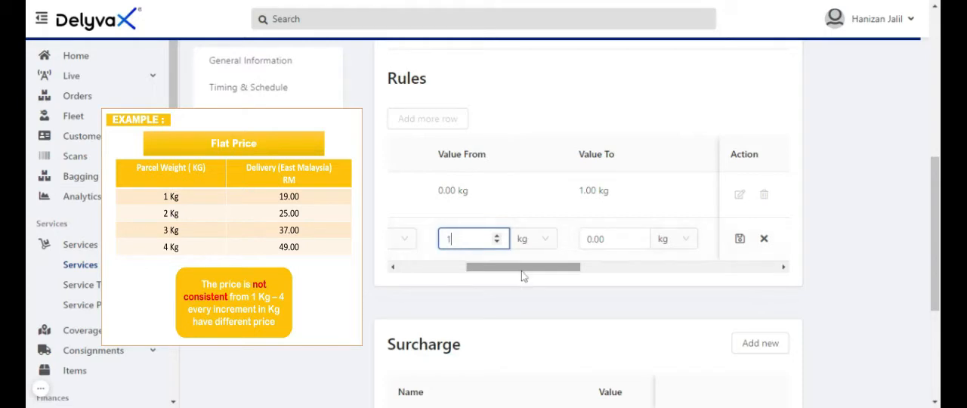
drag(521, 274, 544, 274)
double_click(529, 240)
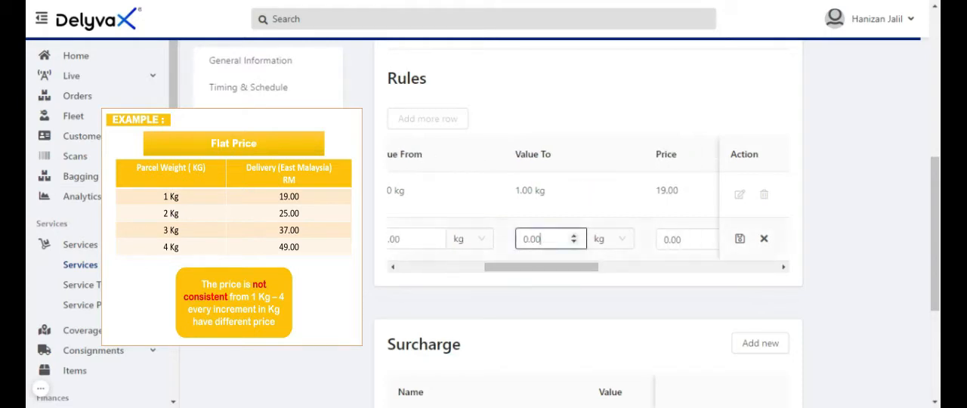
text(2)
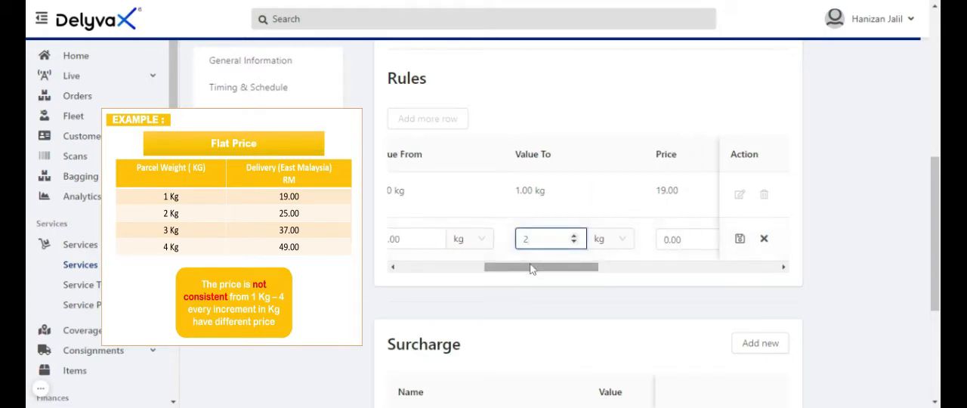
Set the second flat rule's price to 25 and save the row
drag(531, 269, 573, 277)
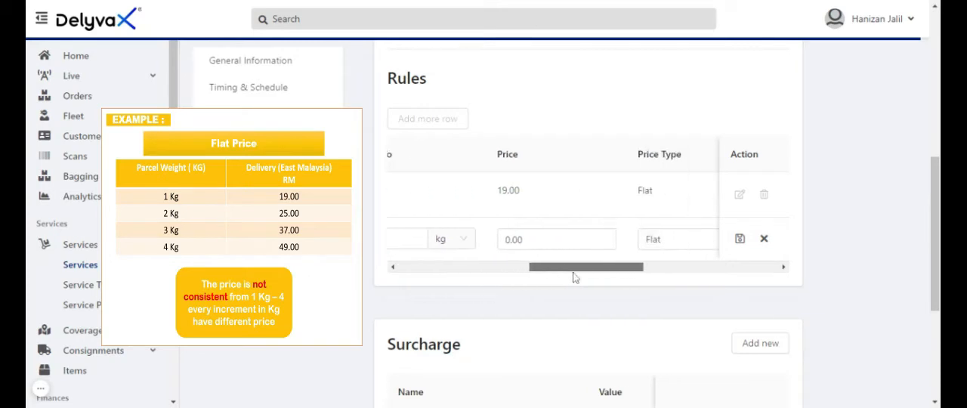
drag(525, 241, 495, 248)
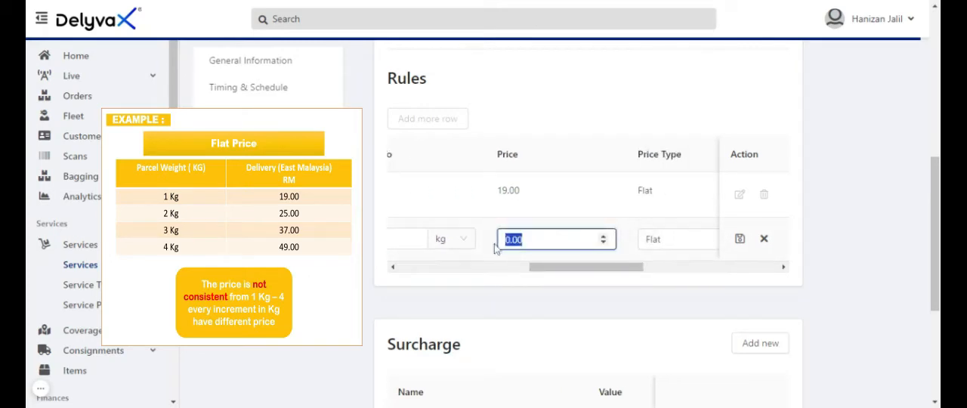
text(25)
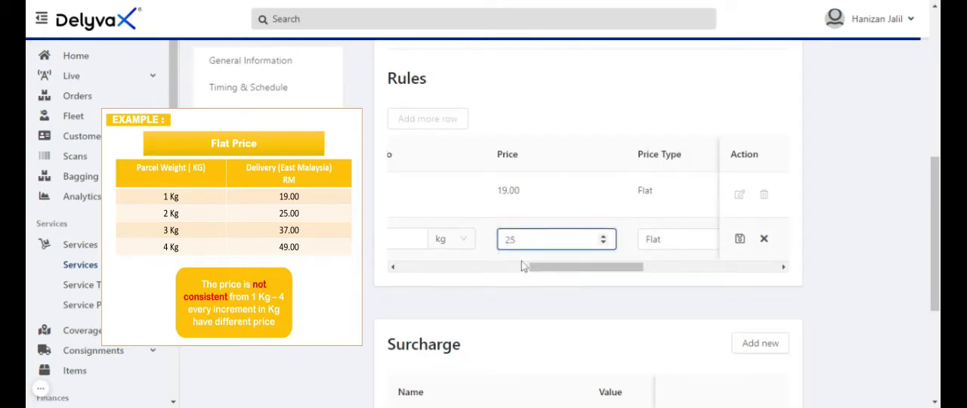
click(544, 266)
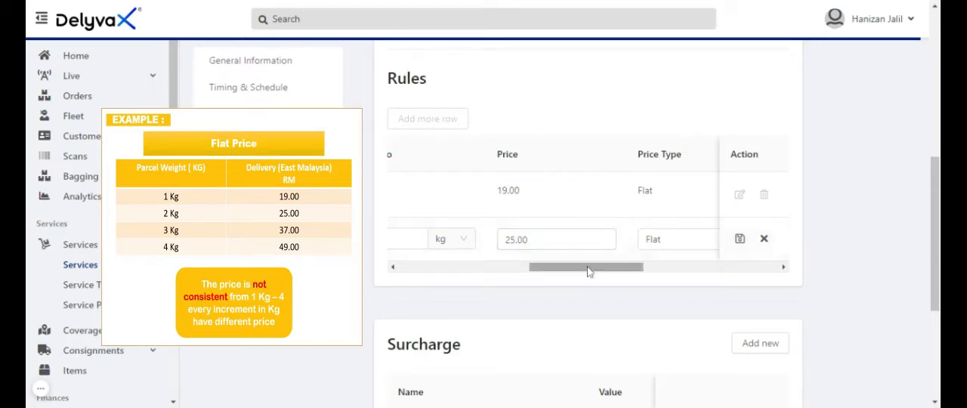
click(740, 238)
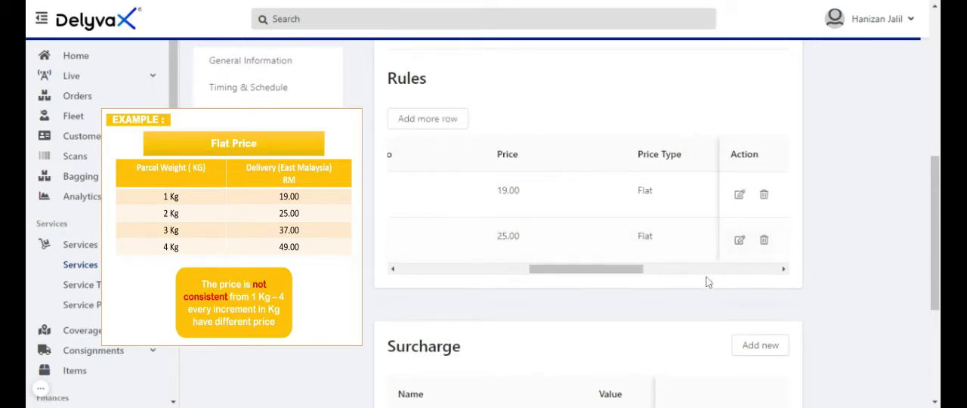
Add a third flat pricing rule with Weight as the watch value and an increment of 0 kg
drag(630, 270, 476, 270)
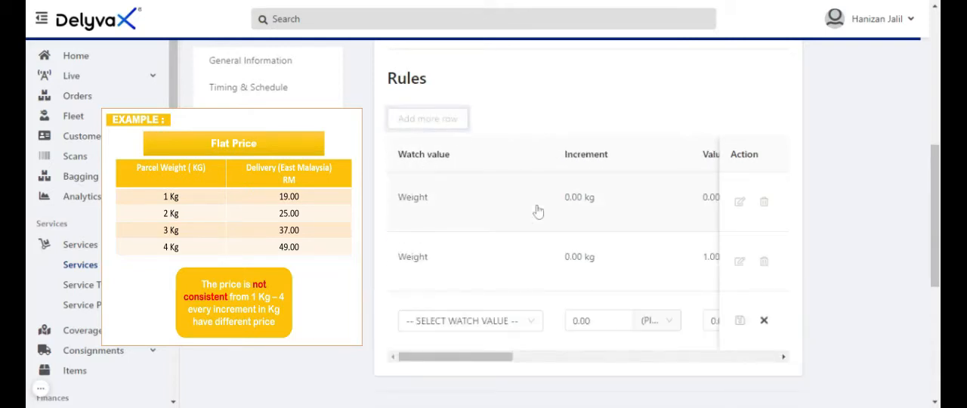
click(485, 318)
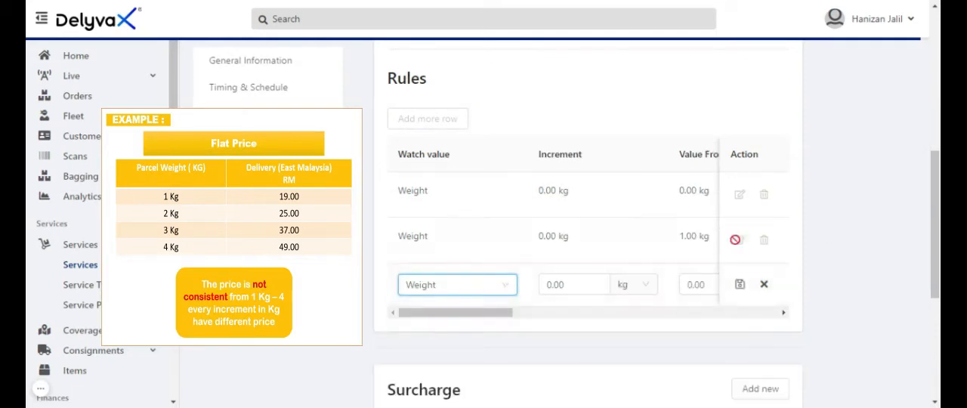
drag(565, 284, 535, 289)
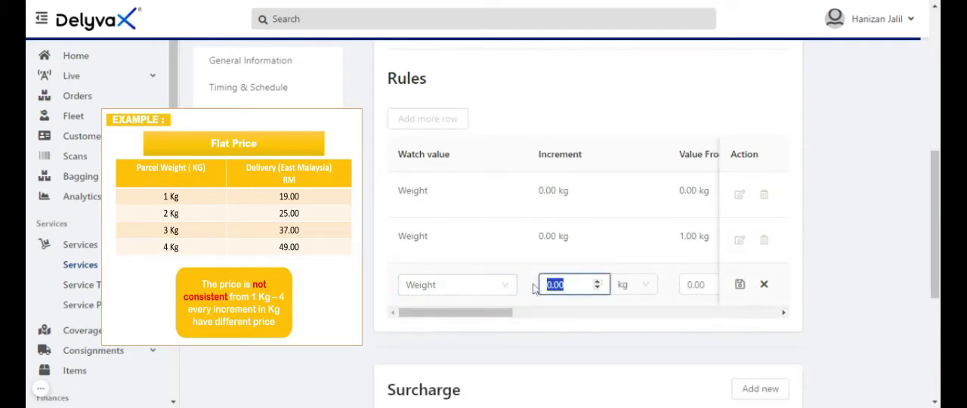
text(0)
Set the third flat rule's weight range from 2 to 3 kg
drag(495, 312, 529, 312)
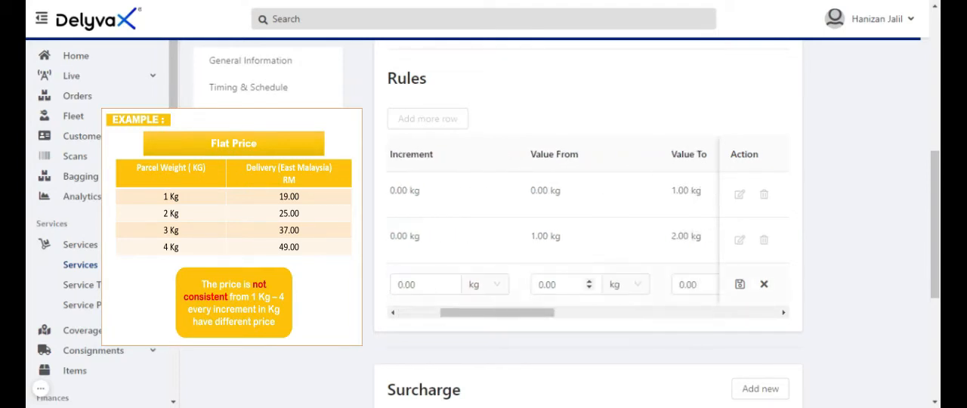
click(559, 284)
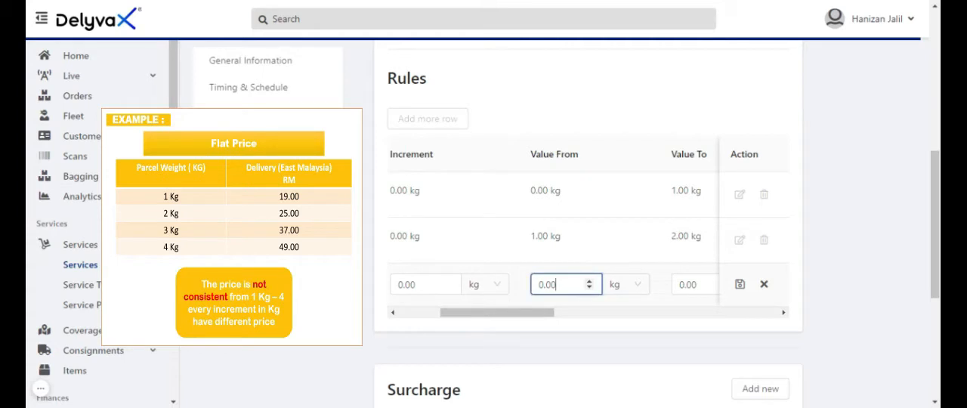
drag(559, 284, 514, 289)
text(3)
key(BackSpace)
text(2)
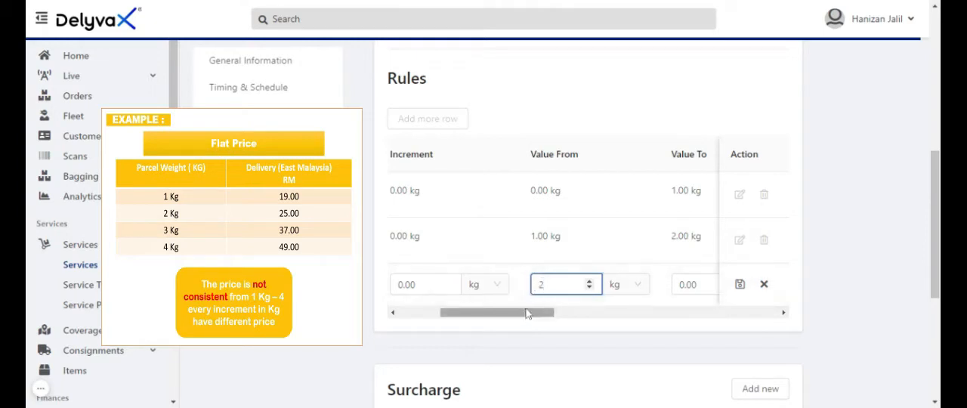
drag(529, 315, 550, 313)
click(620, 286)
double_click(613, 285)
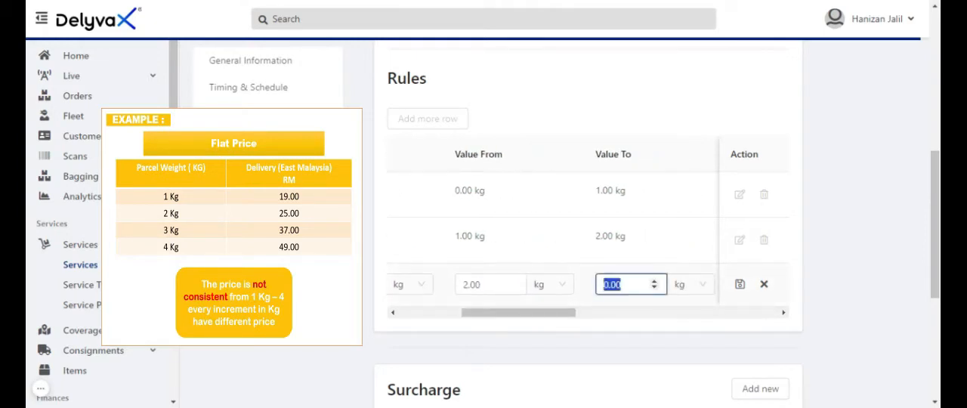
text(3)
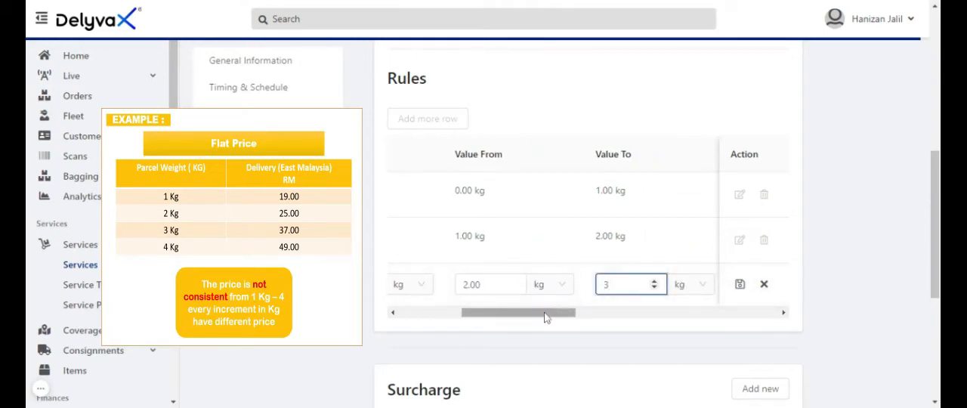
Set the third flat rule's price to 37 and save the row
drag(551, 313, 584, 314)
click(619, 285)
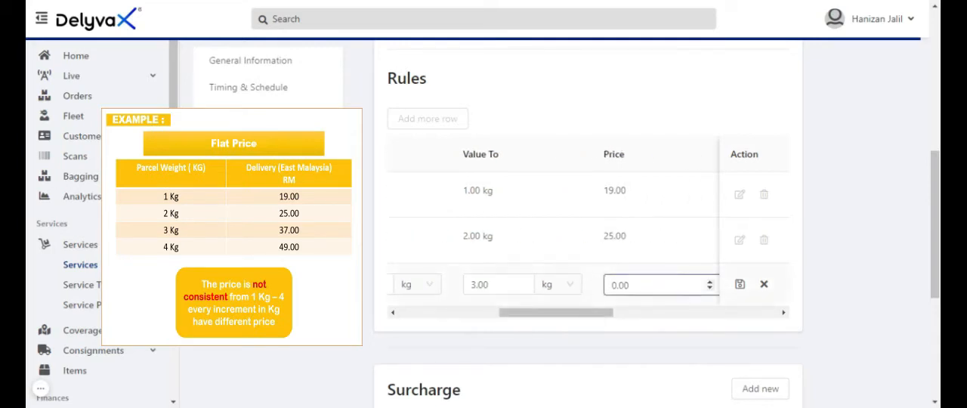
double_click(616, 284)
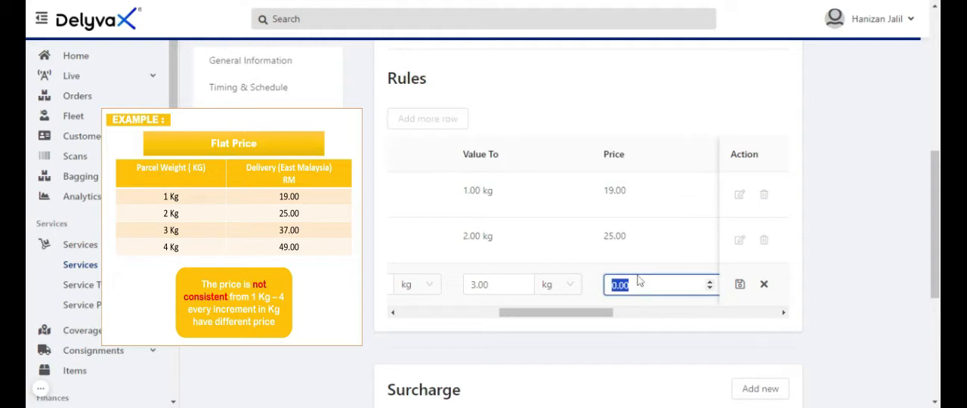
text(37)
click(599, 290)
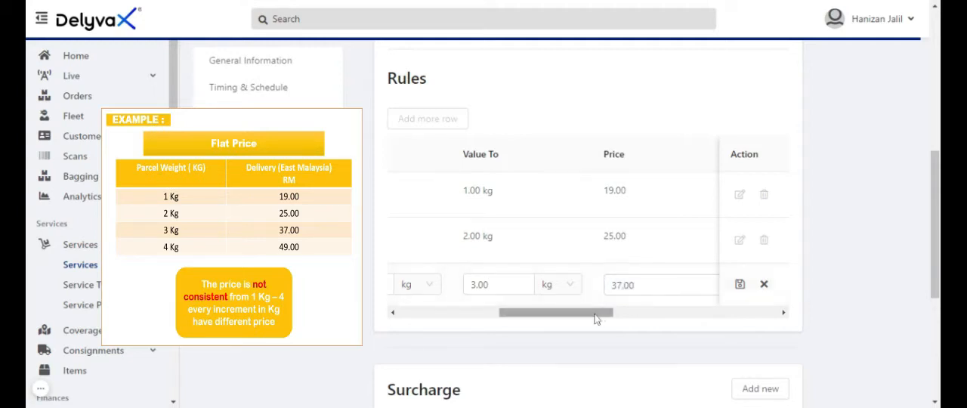
click(739, 284)
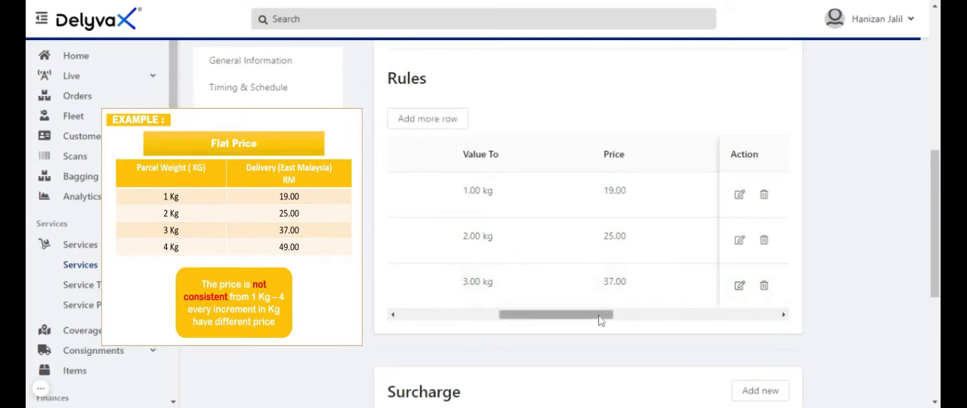
Add a fourth flat pricing rule with Weight as the watch value and an increment of 0 kg
drag(599, 320, 495, 320)
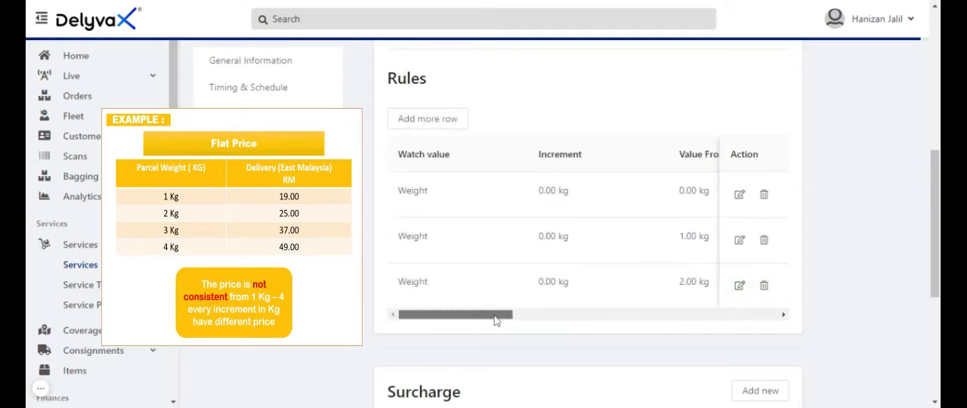
click(434, 123)
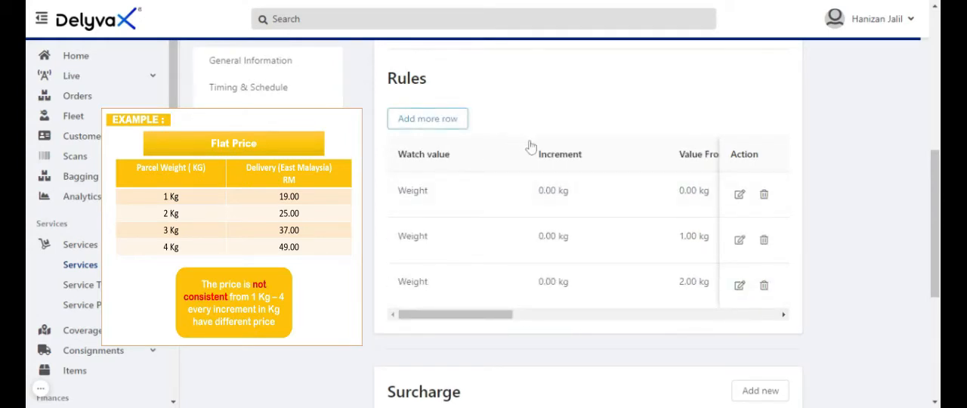
click(433, 122)
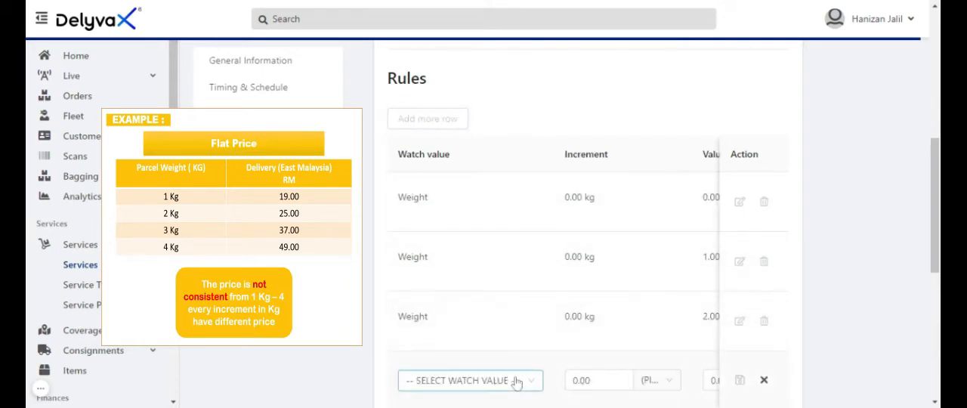
click(516, 383)
drag(934, 226, 934, 263)
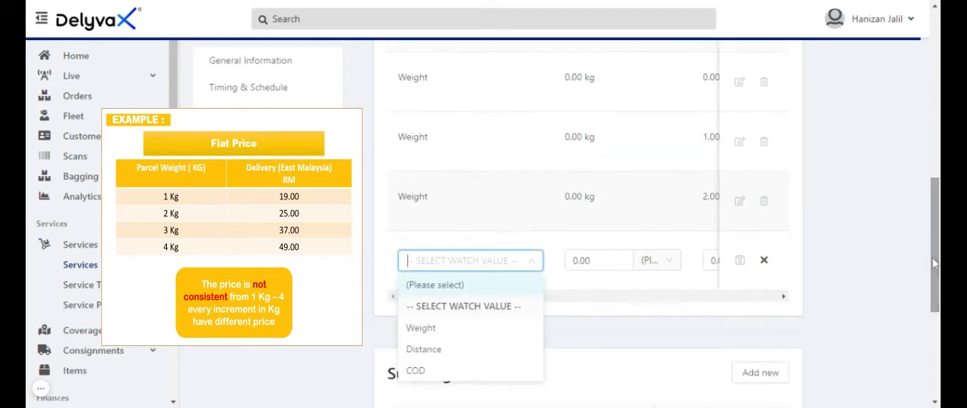
click(443, 328)
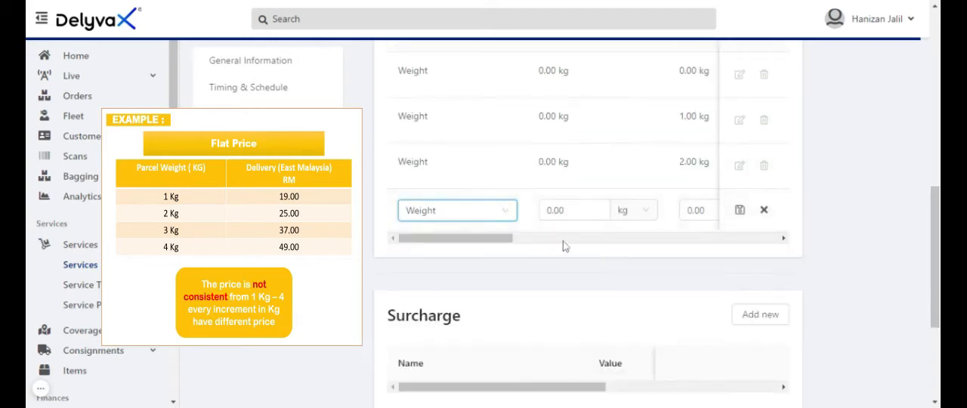
click(562, 210)
double_click(562, 210)
text(0)
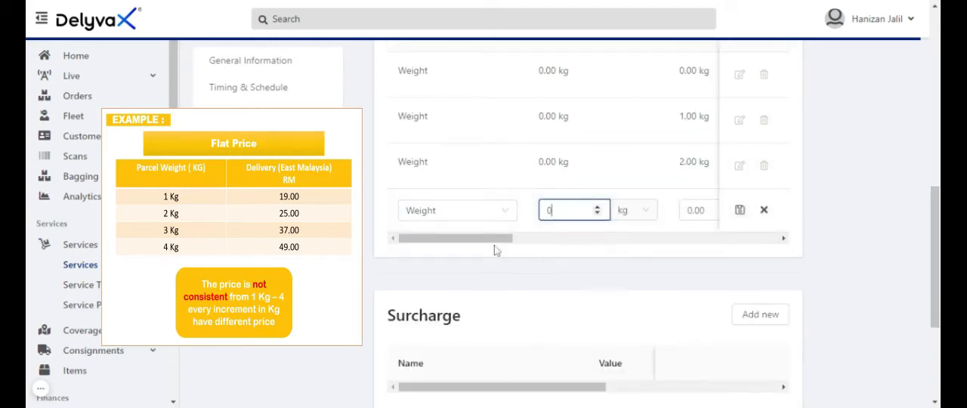
Set the fourth flat rule's weight range from 3 to 4 kg
drag(509, 244, 545, 244)
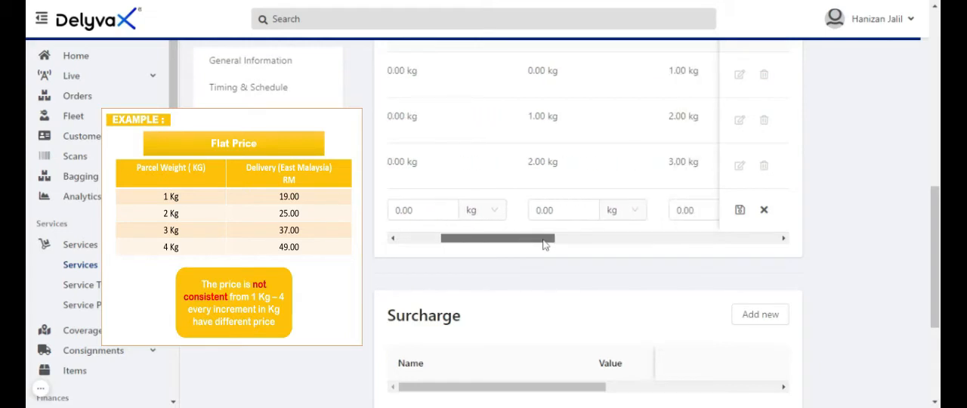
click(533, 213)
double_click(530, 215)
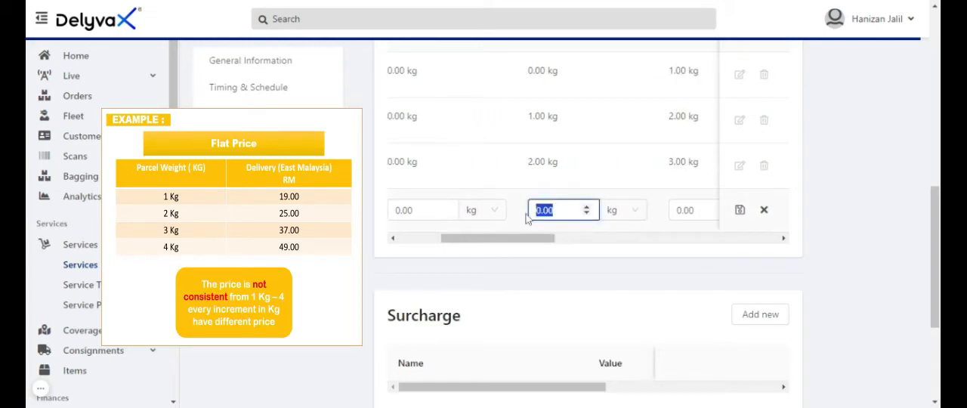
text(3)
drag(528, 244, 567, 244)
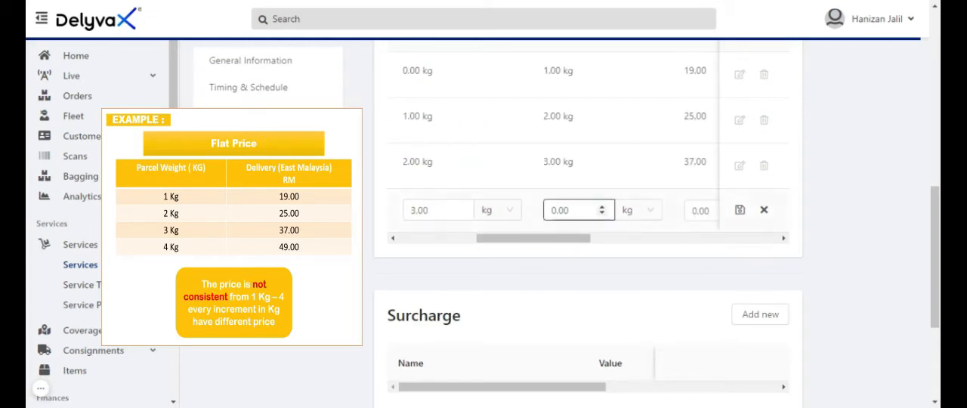
double_click(530, 215)
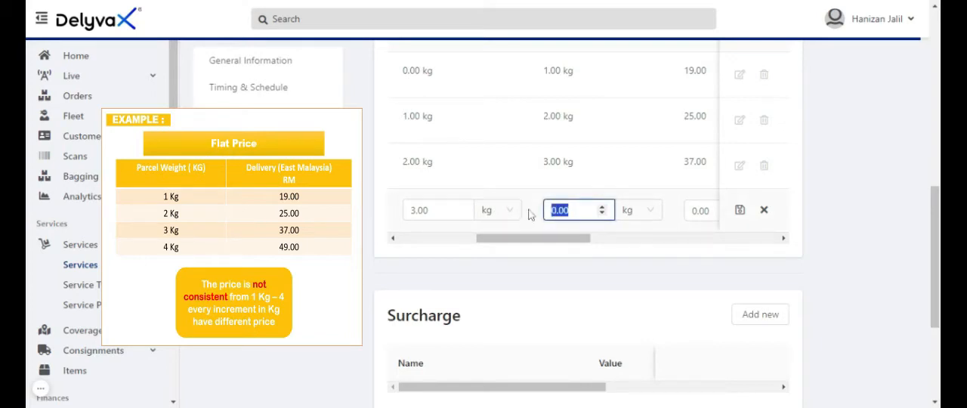
text(4)
Set the fourth flat rule's price to 49, save the row and review the completed rules
drag(529, 244, 570, 248)
click(548, 215)
double_click(549, 215)
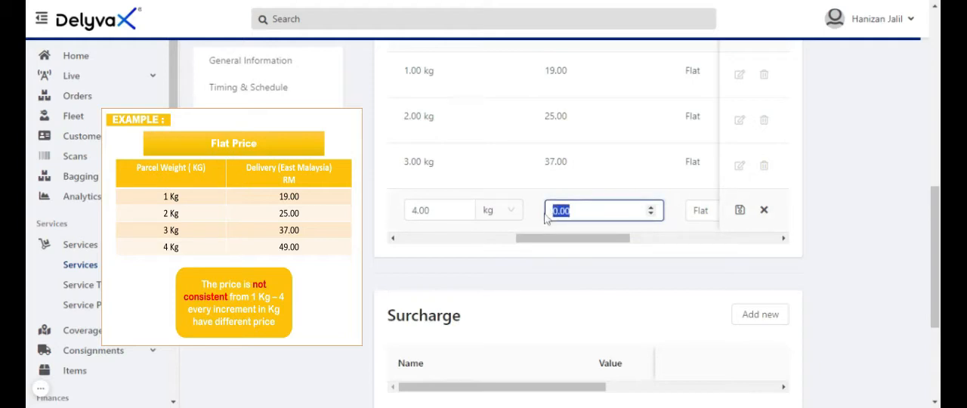
text(49)
drag(618, 243, 658, 242)
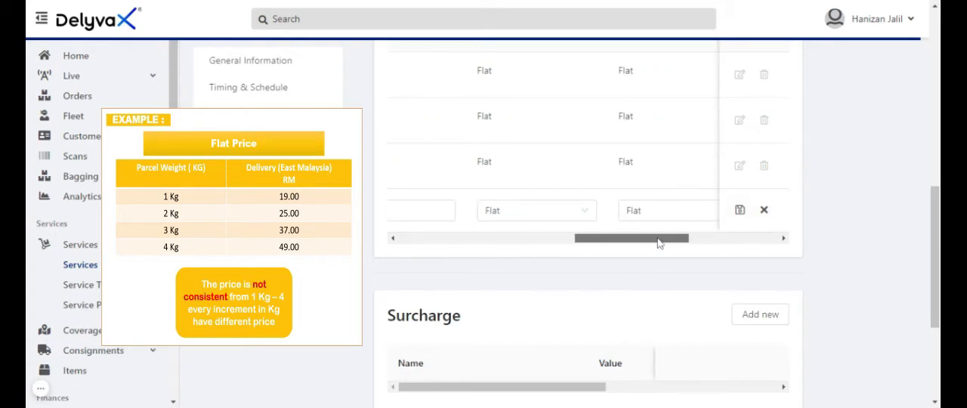
click(740, 210)
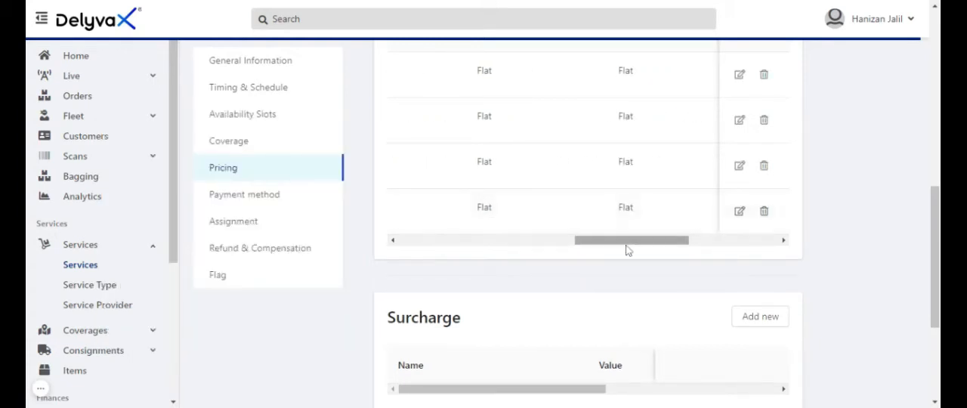
drag(628, 243, 533, 242)
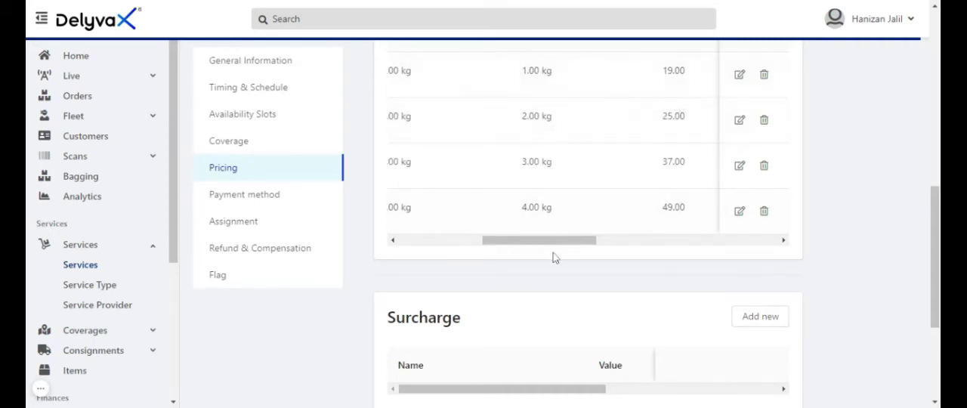
drag(565, 242, 516, 245)
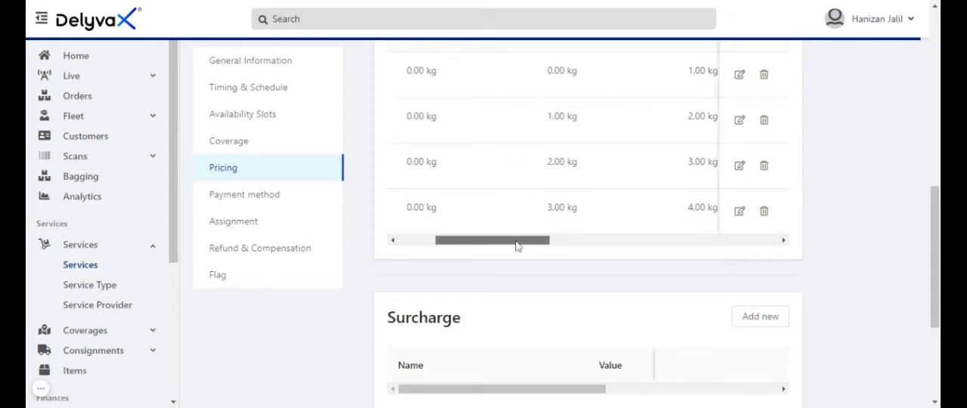
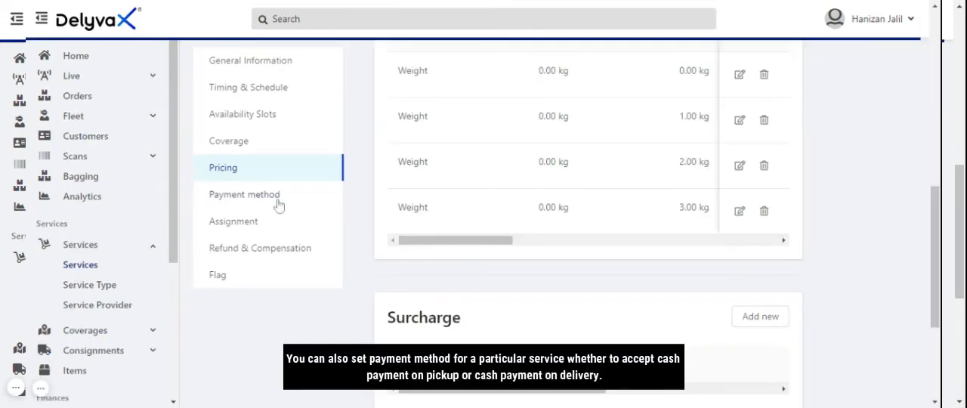
Customize the courier service's payment methods to allow cash by sender and cash by receiver
click(228, 201)
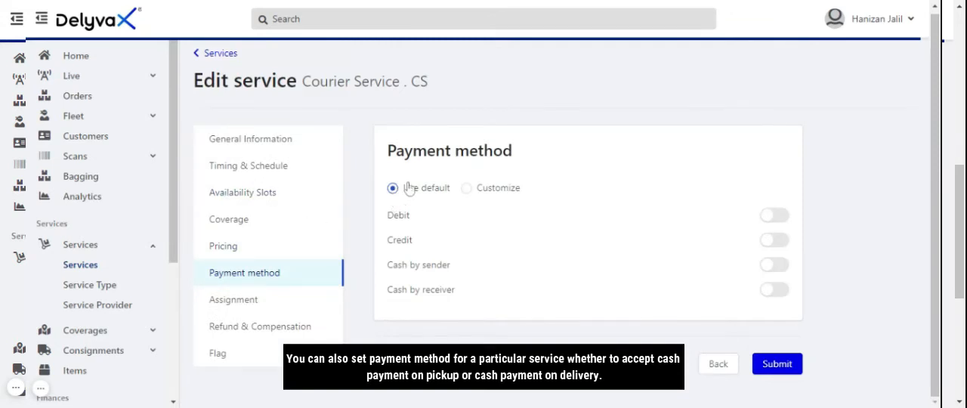
click(466, 189)
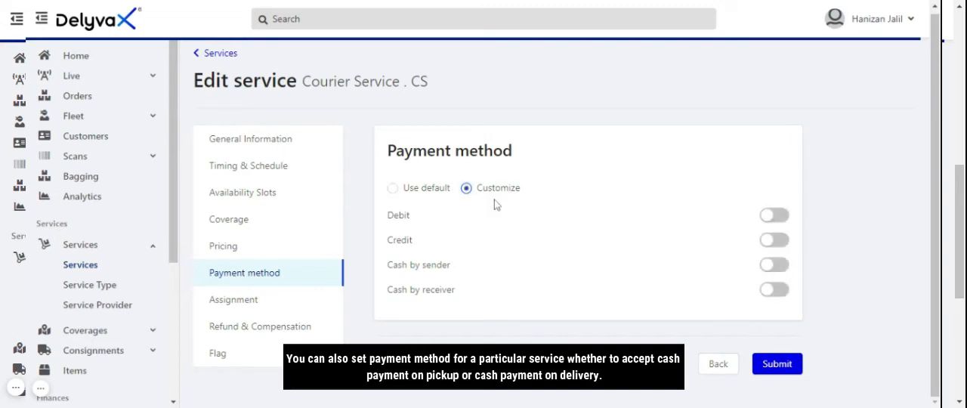
click(774, 265)
click(777, 290)
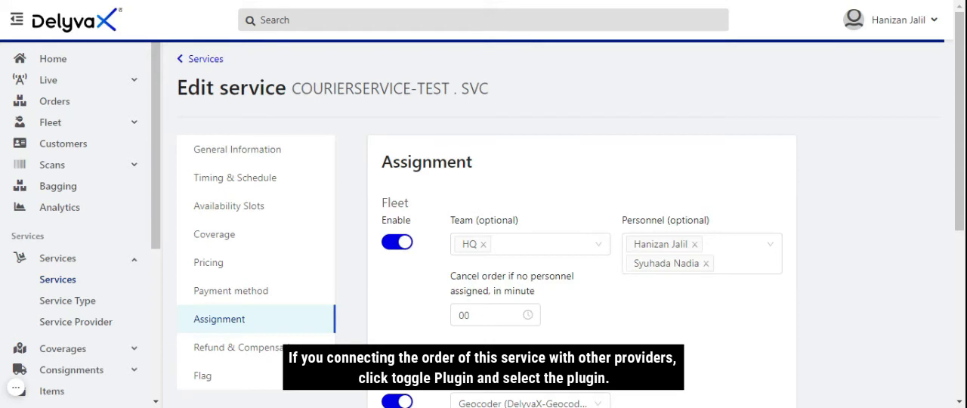
Review the courier service's fleet and plugin assignment settings and its driver flag options
scroll(733, 209, down, 2)
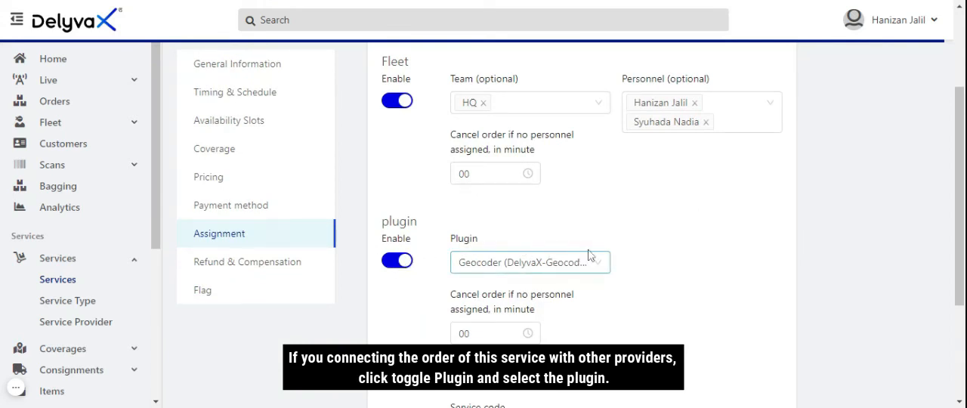
scroll(589, 254, down, 10)
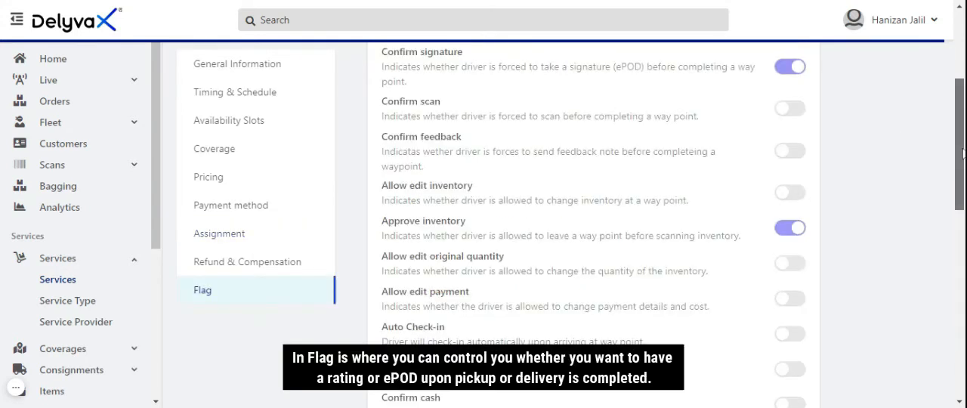
mouse_move(962, 153)
mouse_down()
mouse_move(961, 86)
mouse_move(963, 333)
mouse_up()
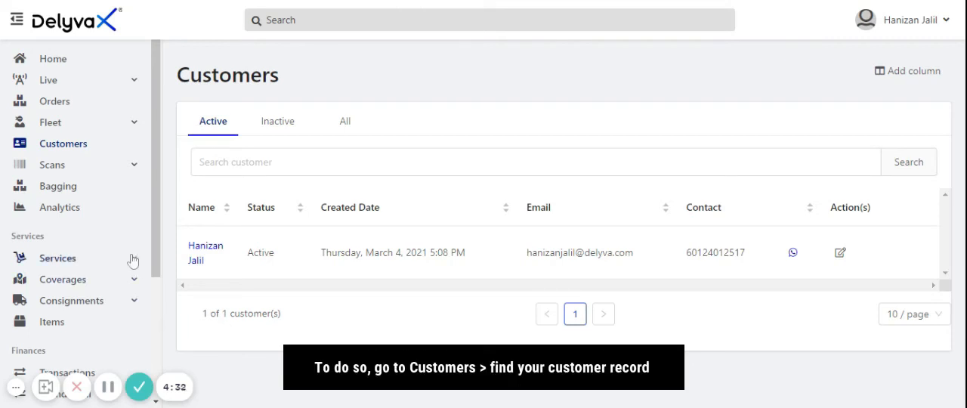
Open your own customer record for editing at its billing and bank information
click(68, 151)
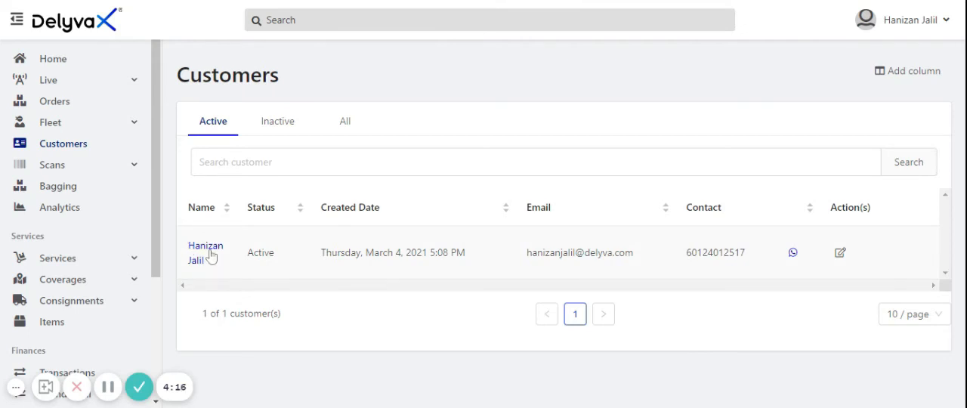
click(207, 250)
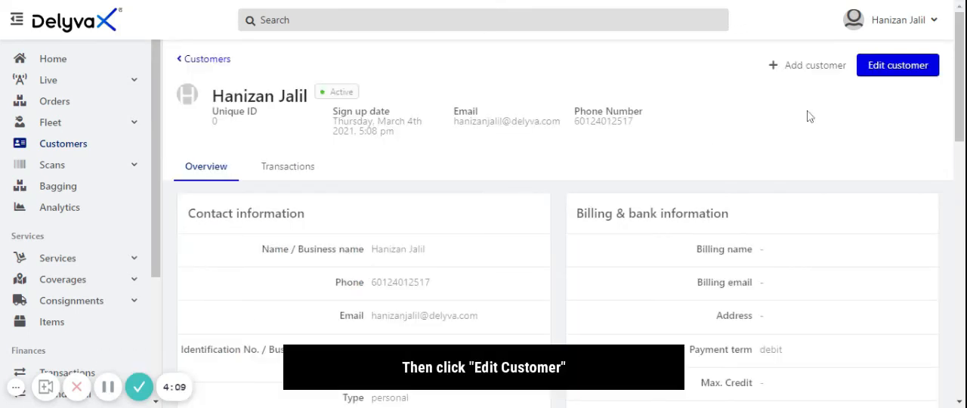
click(892, 74)
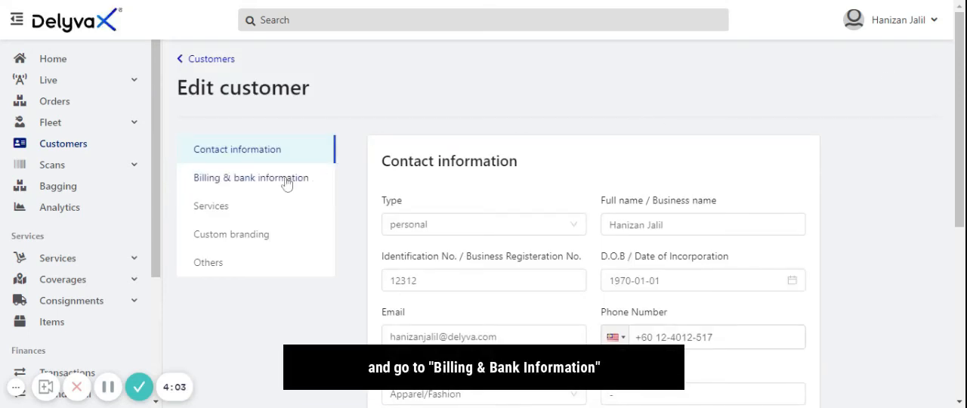
click(286, 184)
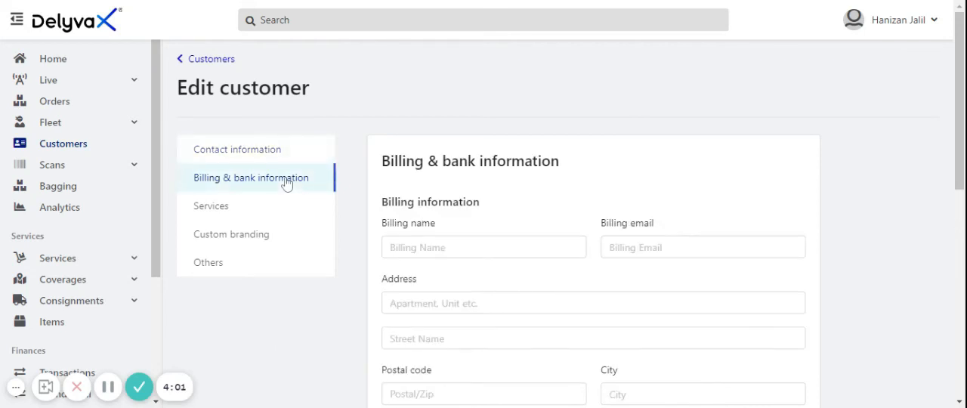
scroll(950, 189, down, 3)
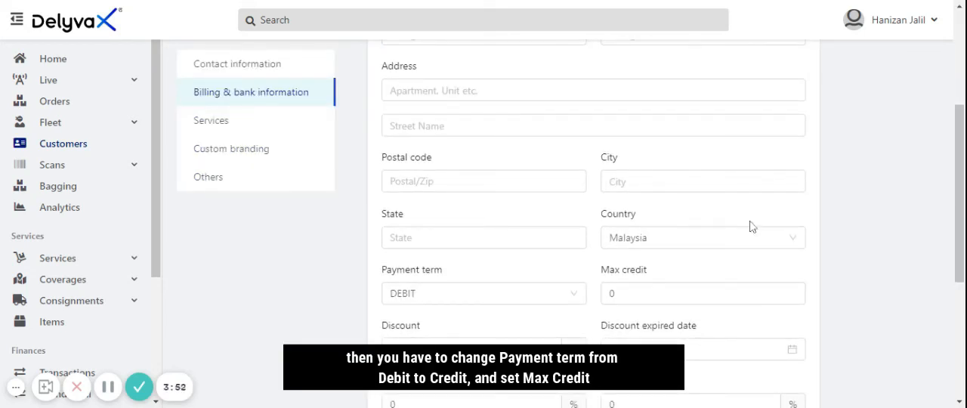
Change the customer's payment term to CREDIT and set the max credit to 1000
click(481, 305)
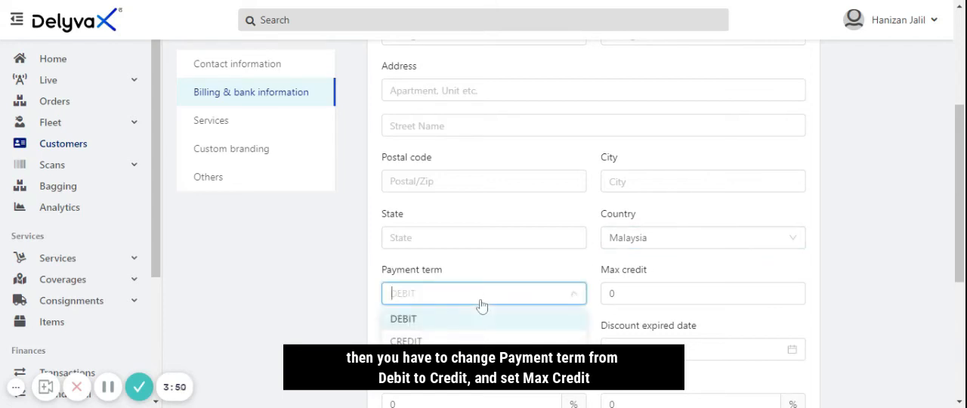
click(449, 341)
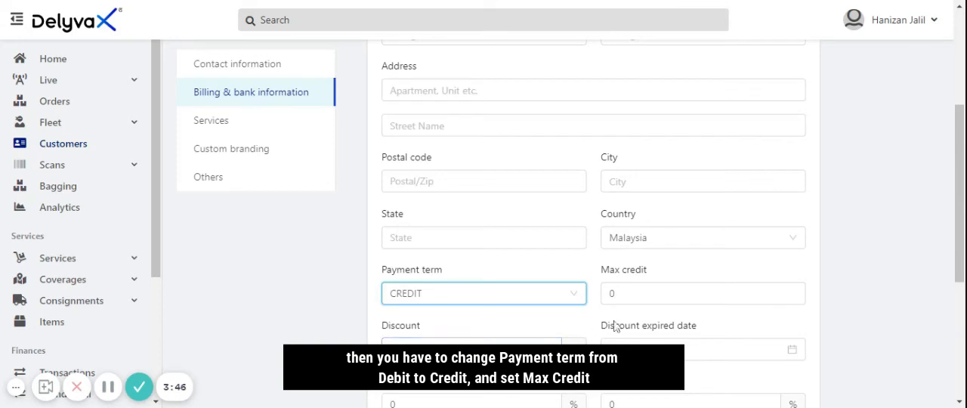
key(Tab)
key(BackSpace)
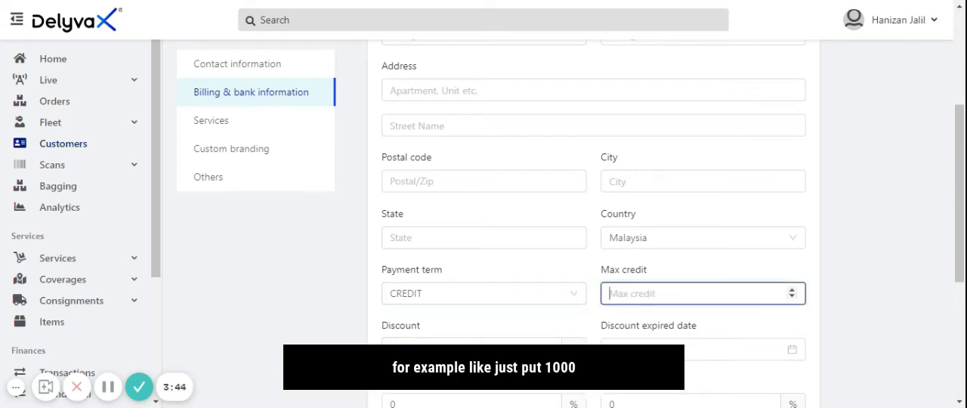
text(1000)
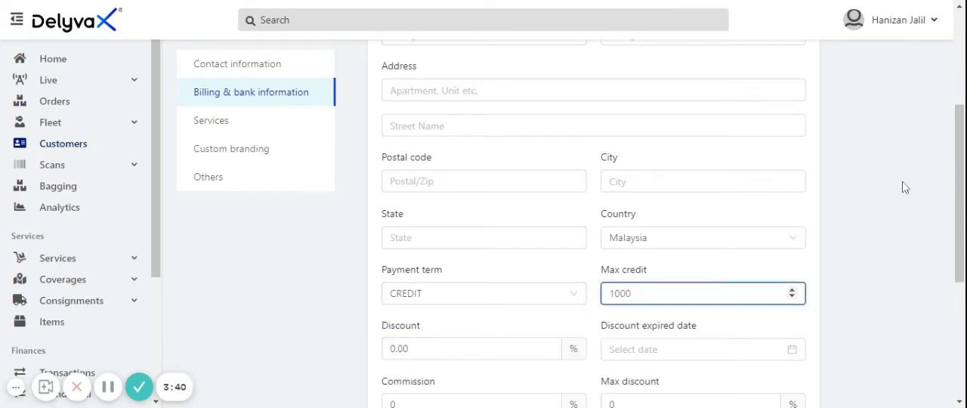
drag(957, 172, 957, 281)
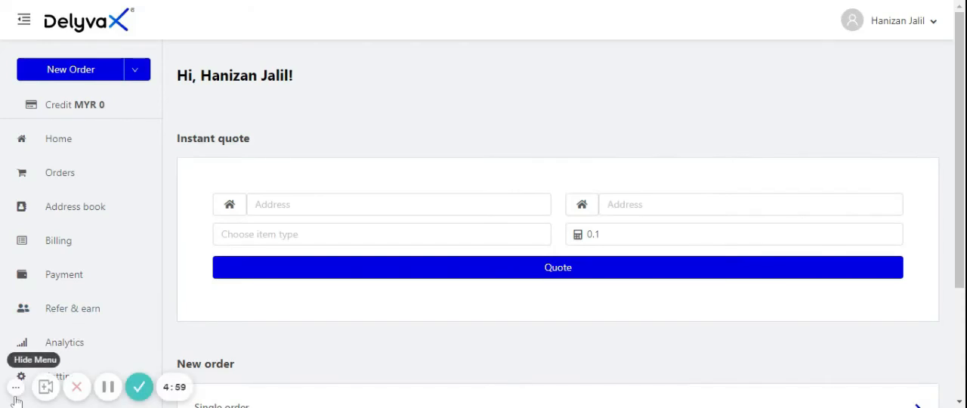
View the blank single order form in the customer portal and return to the home page
click(16, 399)
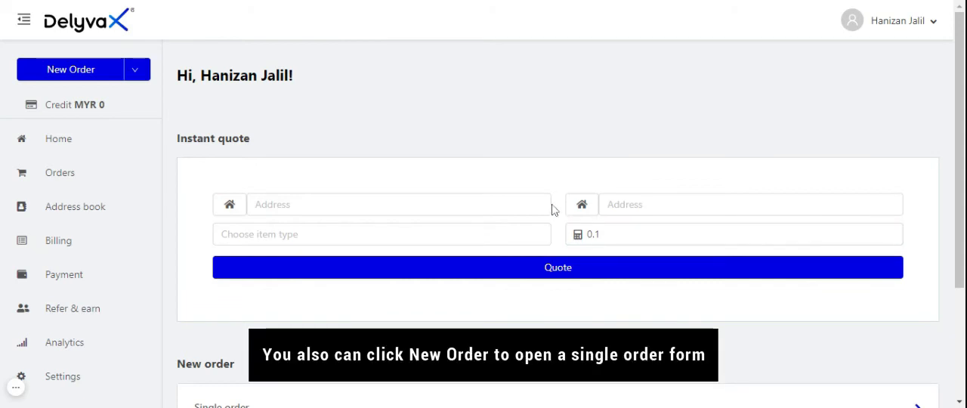
click(96, 70)
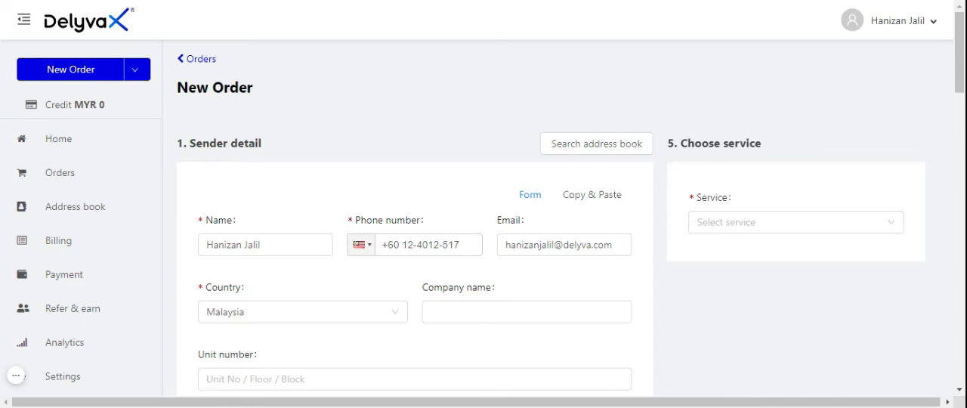
click(64, 147)
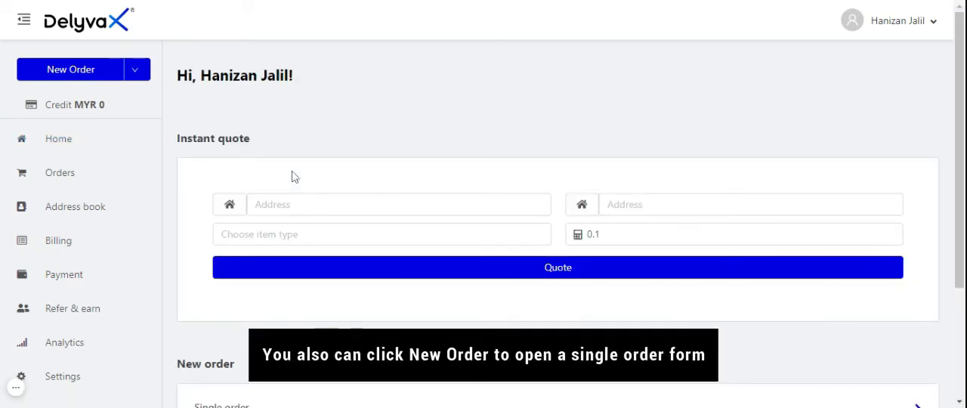
Set the instant quote's locations to Damansara Heights, Kuala Lumpur and Suria KLCC Mall, and view both location type options
click(340, 213)
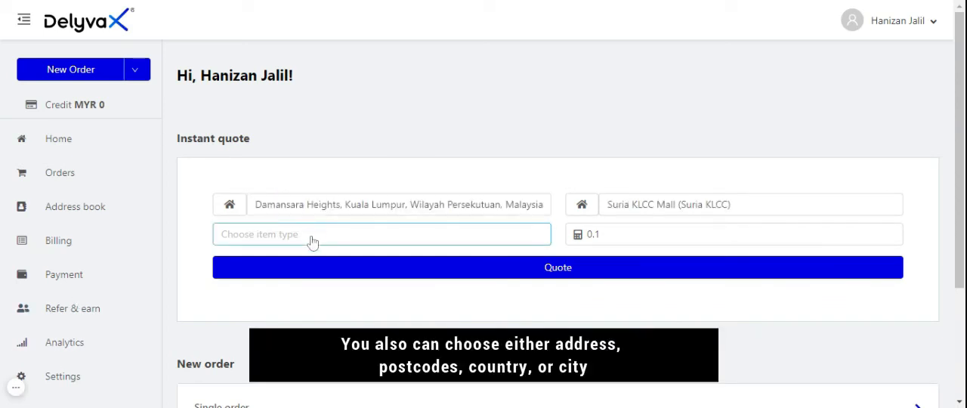
click(231, 213)
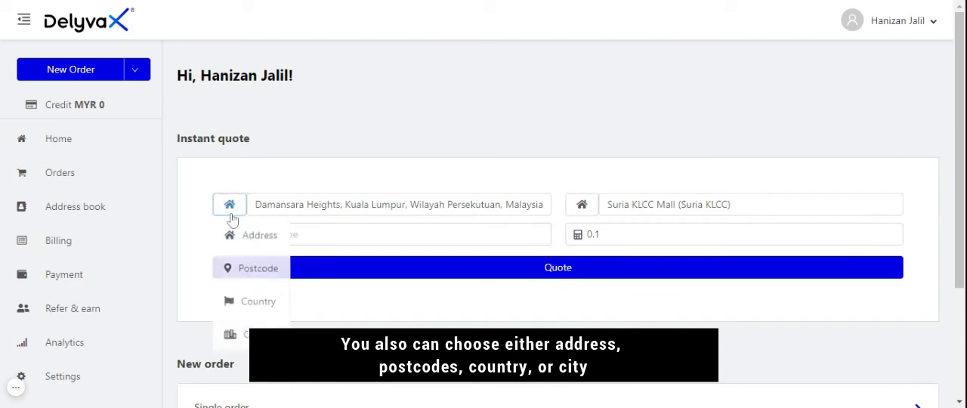
click(298, 205)
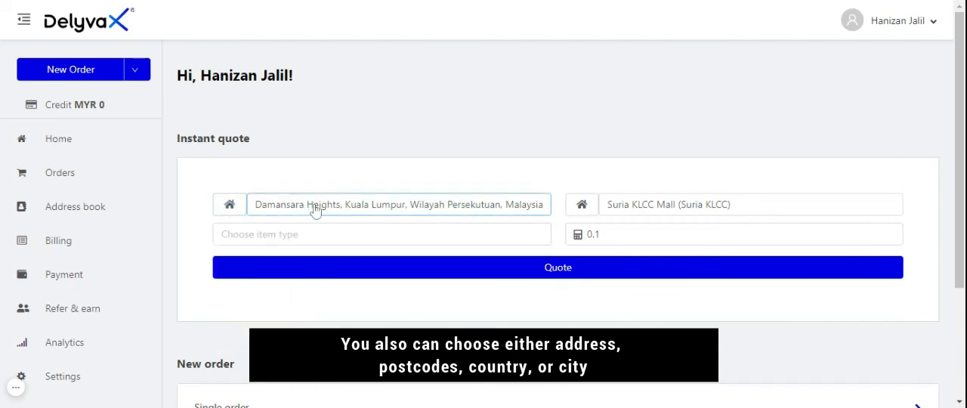
click(229, 211)
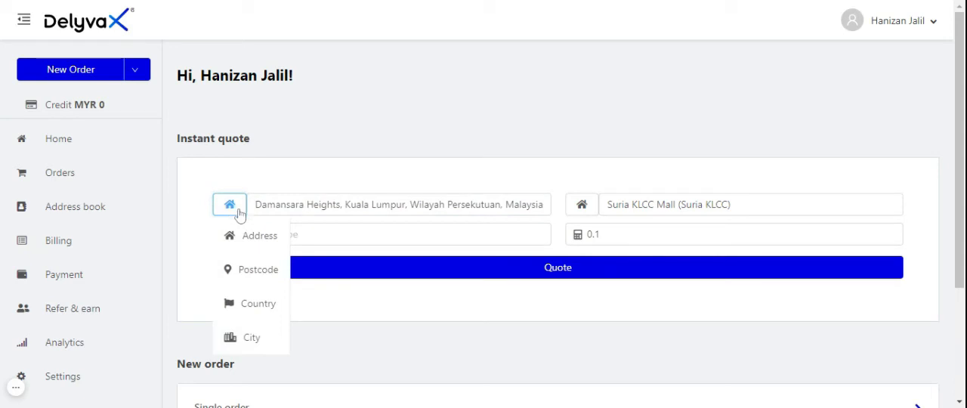
click(526, 213)
click(582, 209)
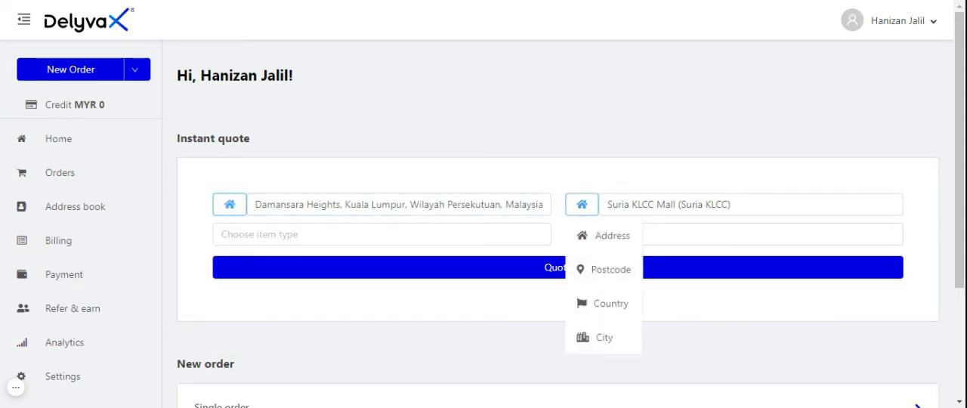
Set the instant quote's item type to PACKAGE and its weight to 1.0
click(333, 236)
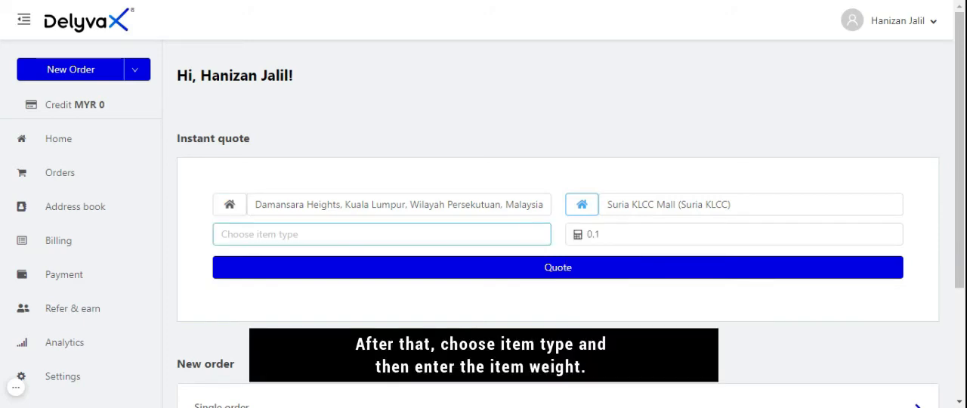
click(328, 238)
click(310, 262)
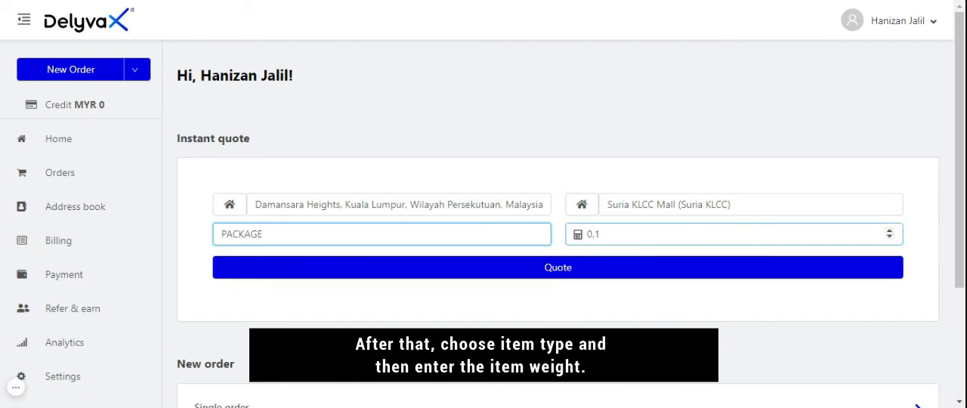
key(Tab)
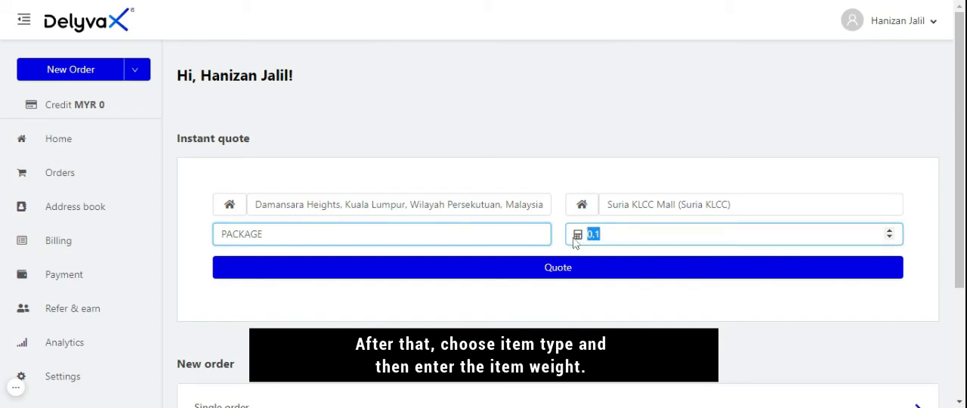
key(BackSpace)
text(1.0)
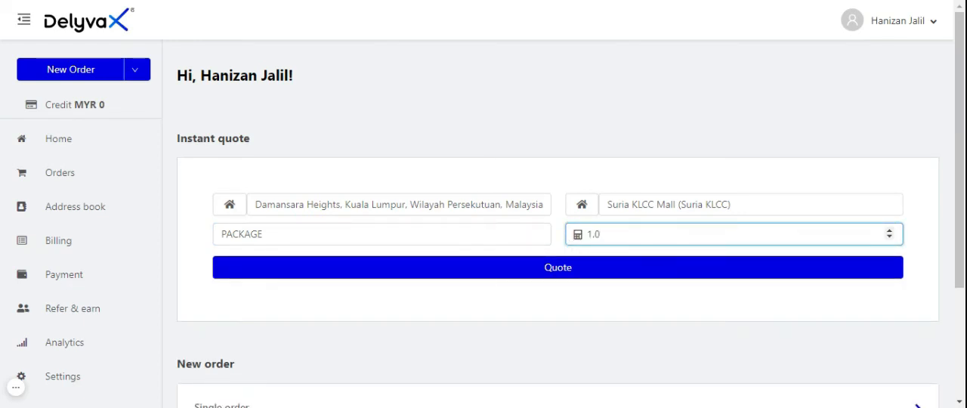
Request the instant quote and book the COURIERSERVICE-TEST service
click(553, 272)
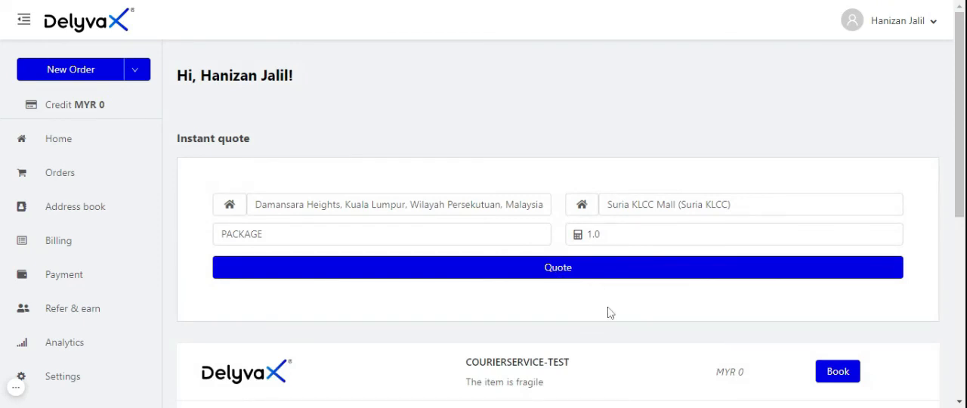
scroll(696, 395, down, 1)
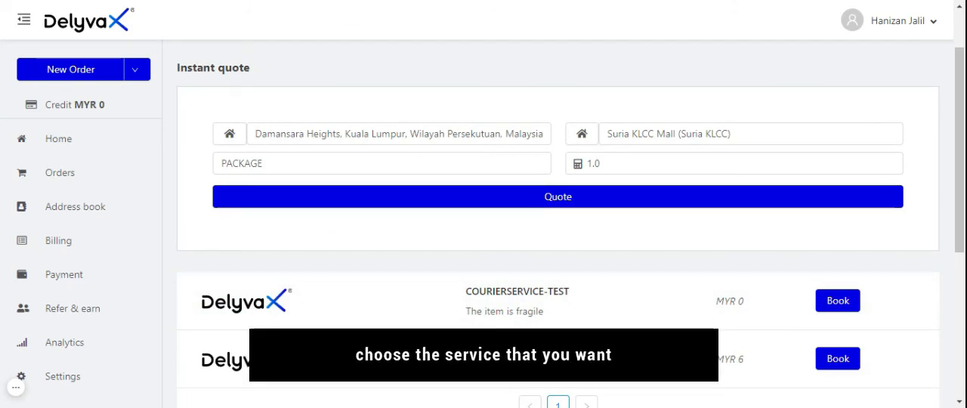
click(836, 301)
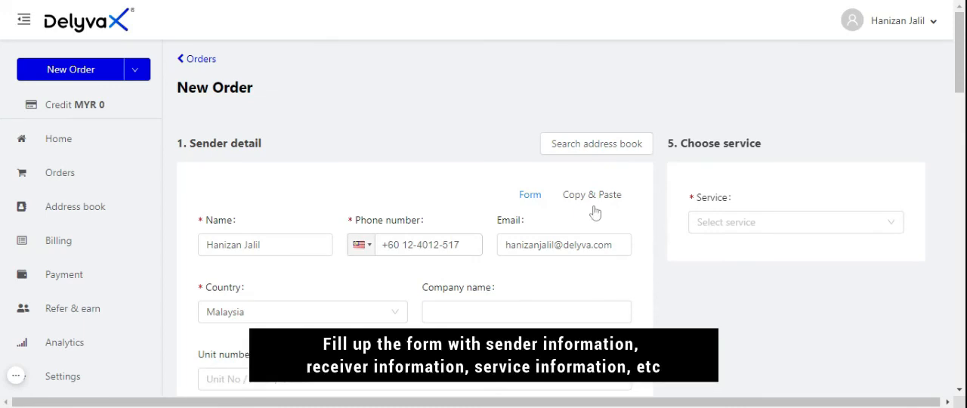
Look through the new order form's sender, receiver, item and ready date sections
scroll(595, 207, down, 1)
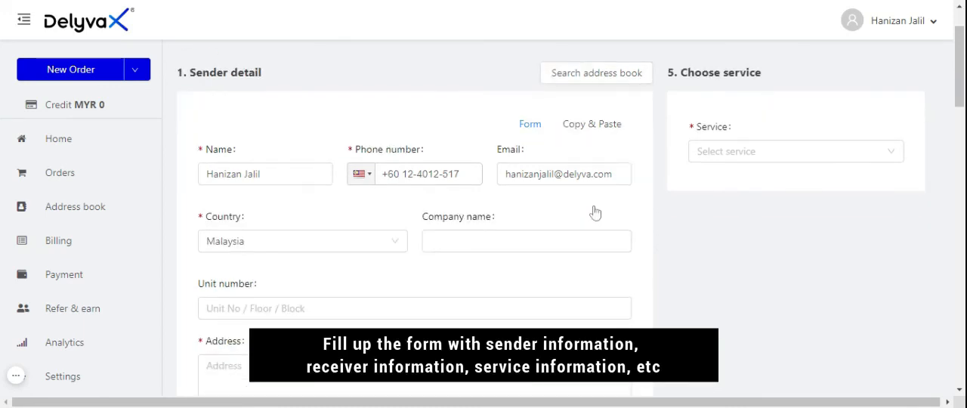
scroll(594, 208, up, 1)
scroll(594, 211, down, 8)
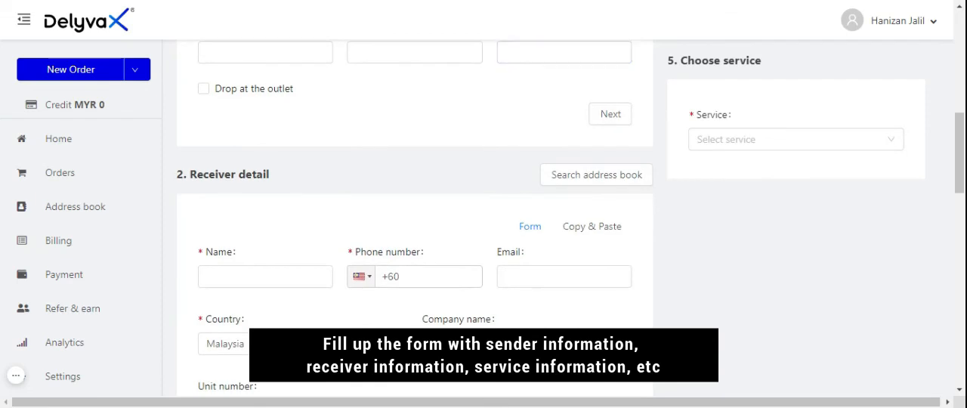
scroll(595, 210, down, 5)
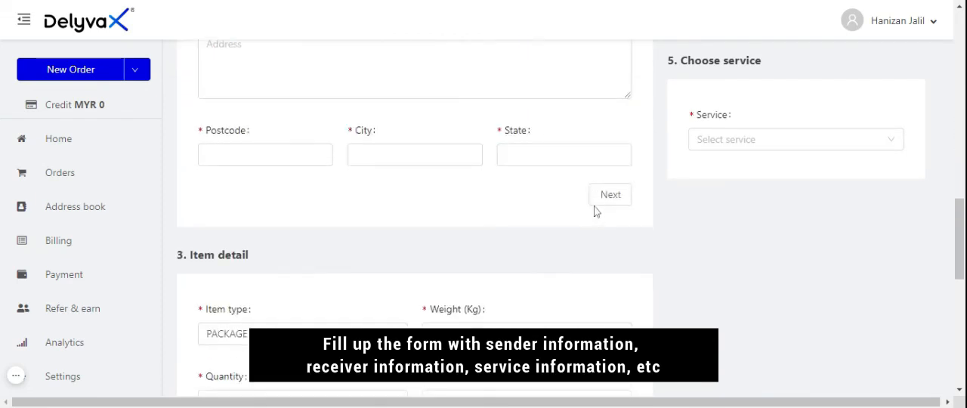
scroll(595, 211, down, 5)
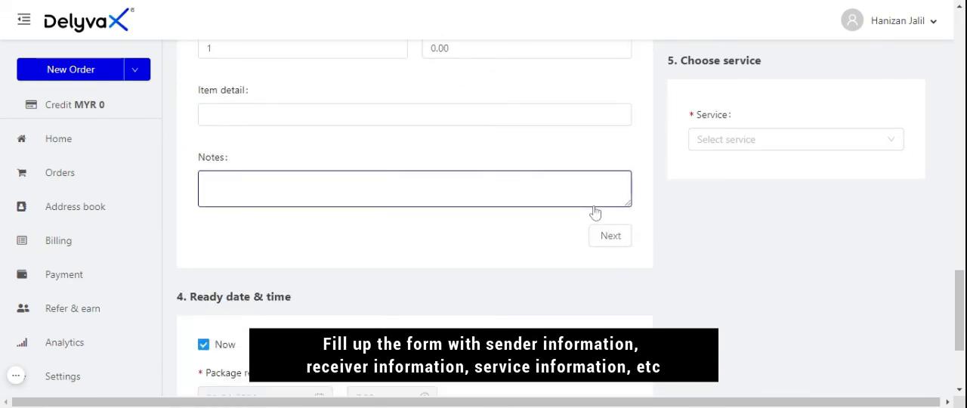
Start a new single order instead of a bulk order
scroll(595, 212, up, 10)
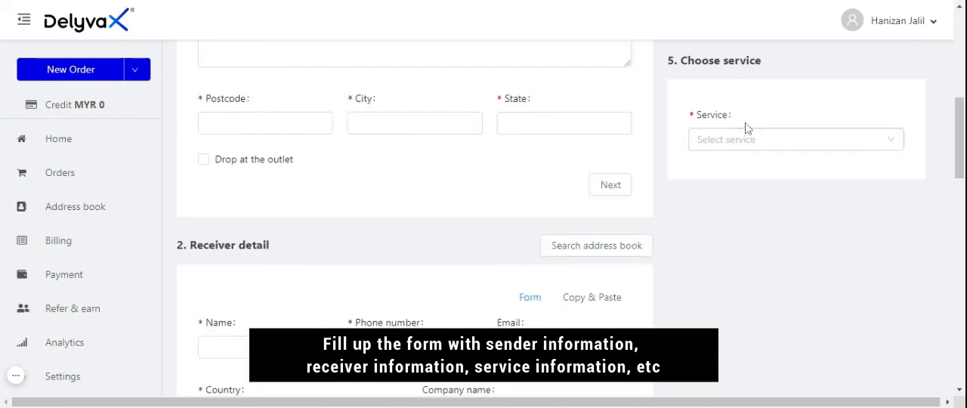
scroll(746, 128, up, 2)
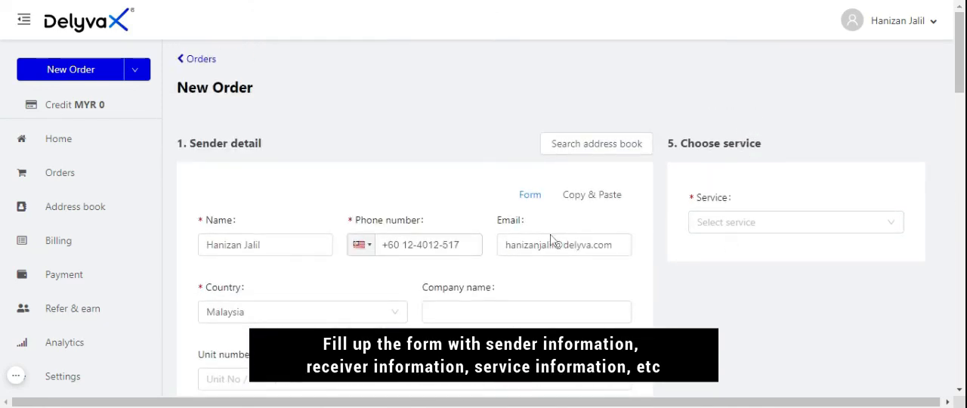
click(134, 68)
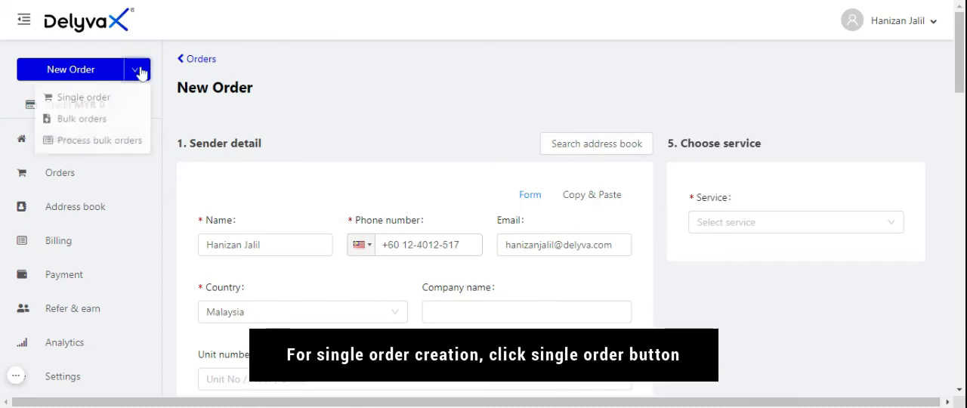
click(83, 98)
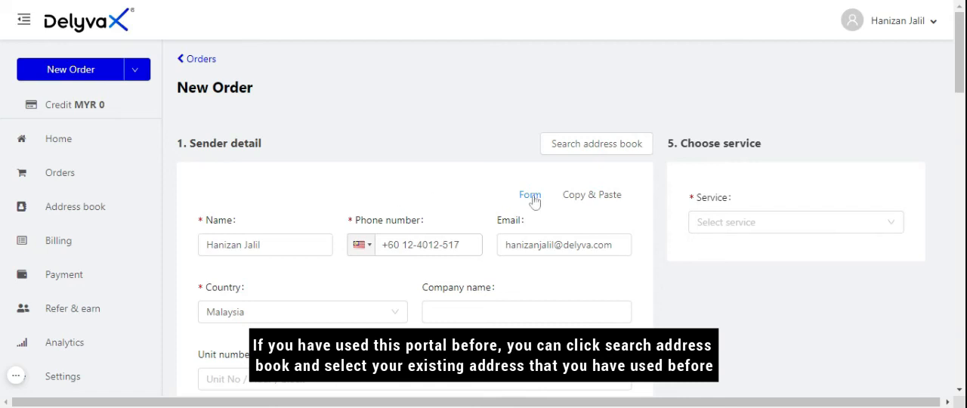
Fill in the sender details from the third saved contact in the address book
scroll(562, 199, down, 1)
click(586, 82)
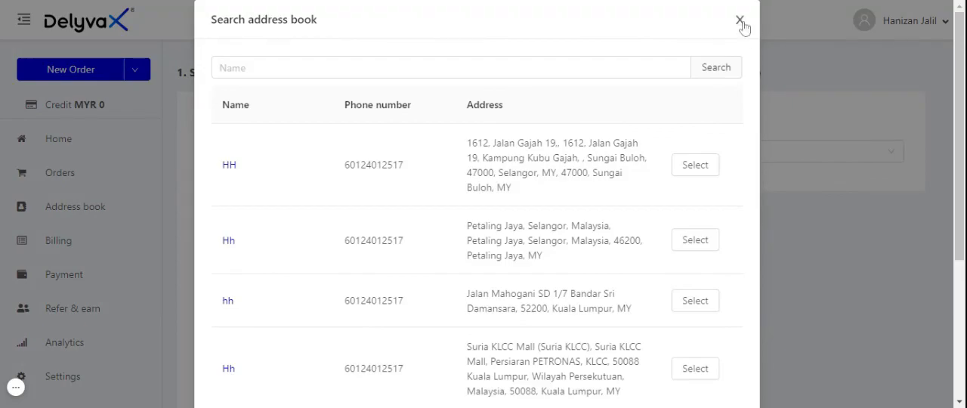
click(740, 21)
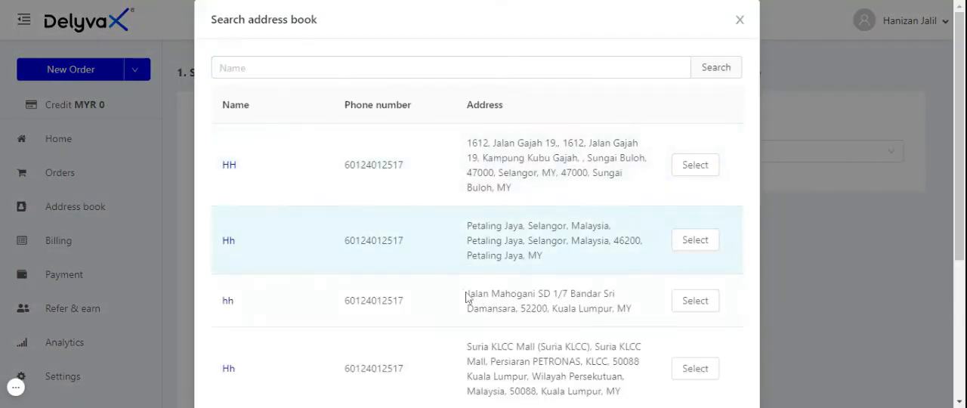
click(695, 301)
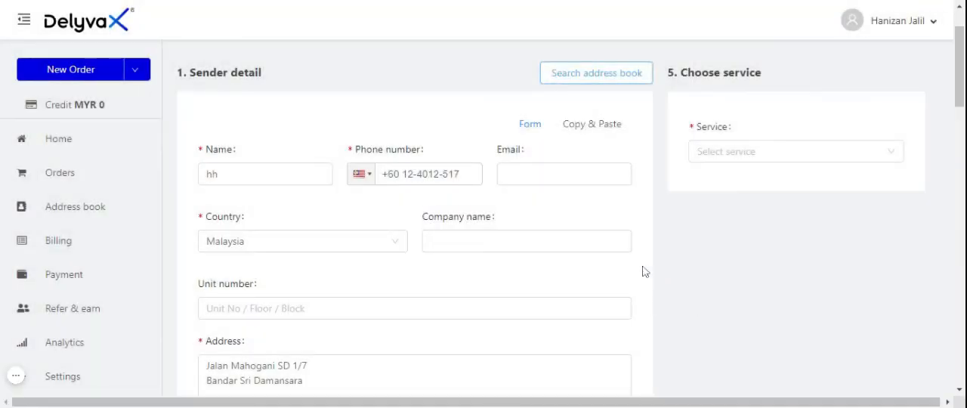
Fill in the receiver details from the saved Suria KLCC Mall entry in the address book
scroll(642, 270, down, 3)
scroll(643, 271, down, 4)
scroll(618, 224, up, 3)
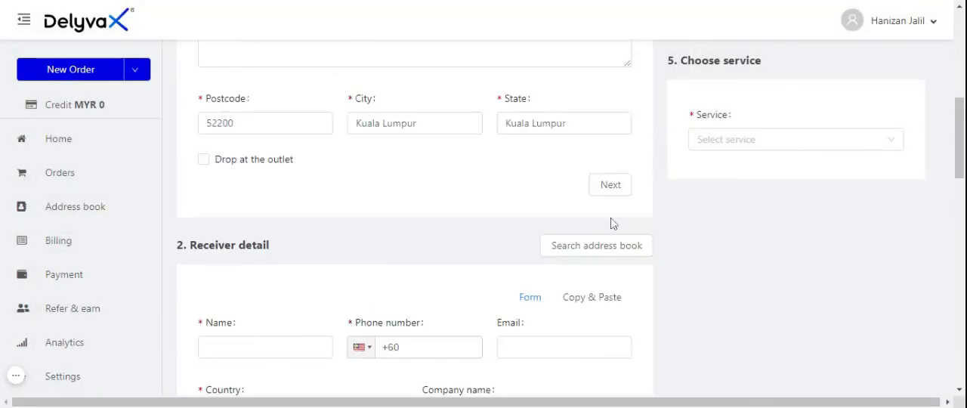
click(608, 252)
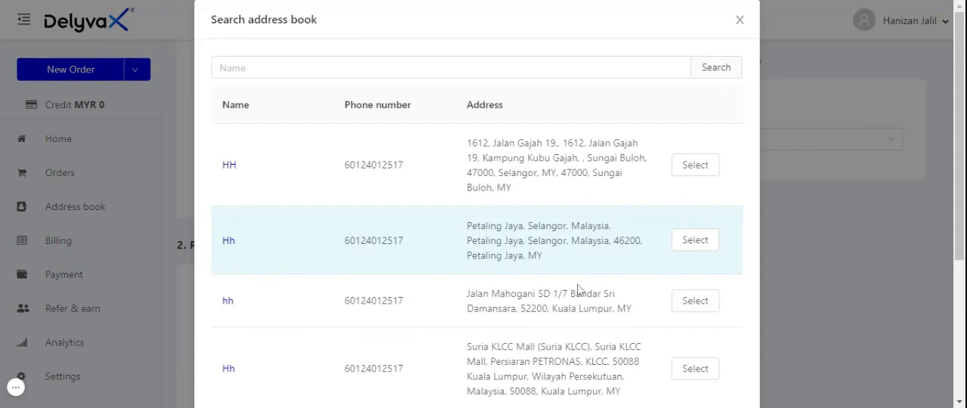
click(685, 249)
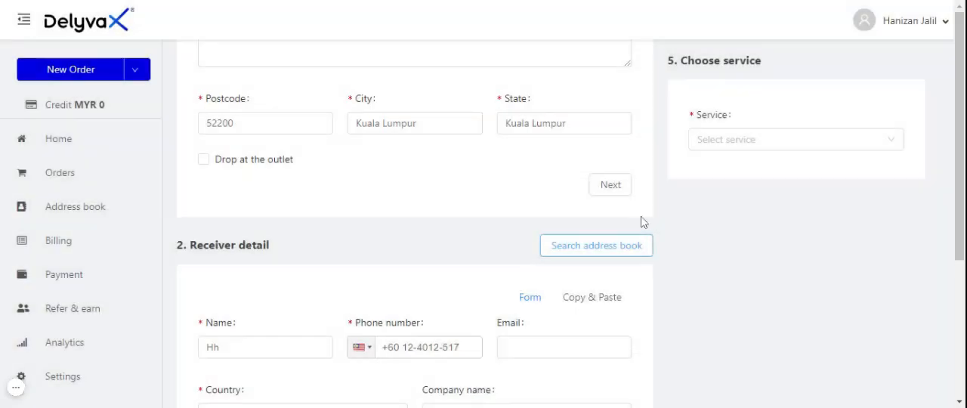
Review the order form's sender, receiver, item, ready date and service sections down to the payment confirmation
scroll(597, 222, up, 6)
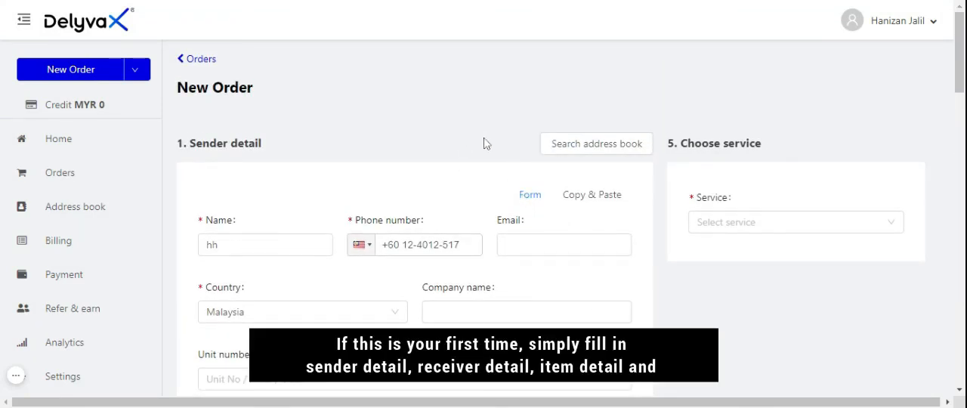
scroll(485, 143, down, 6)
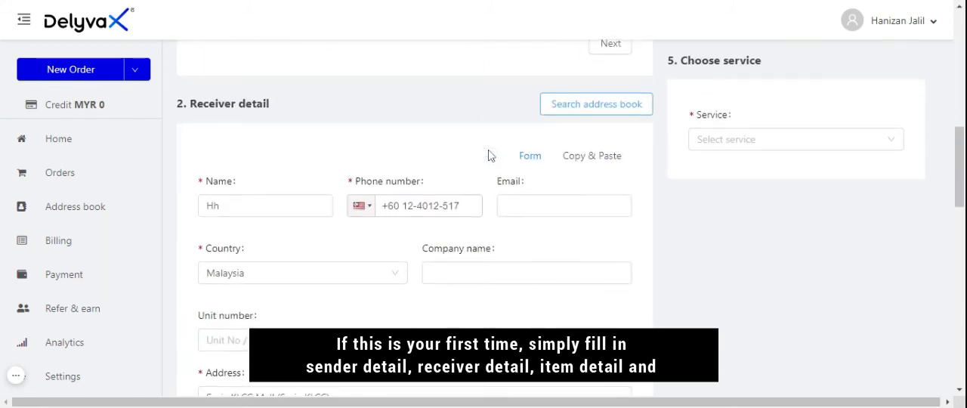
scroll(488, 155, down, 10)
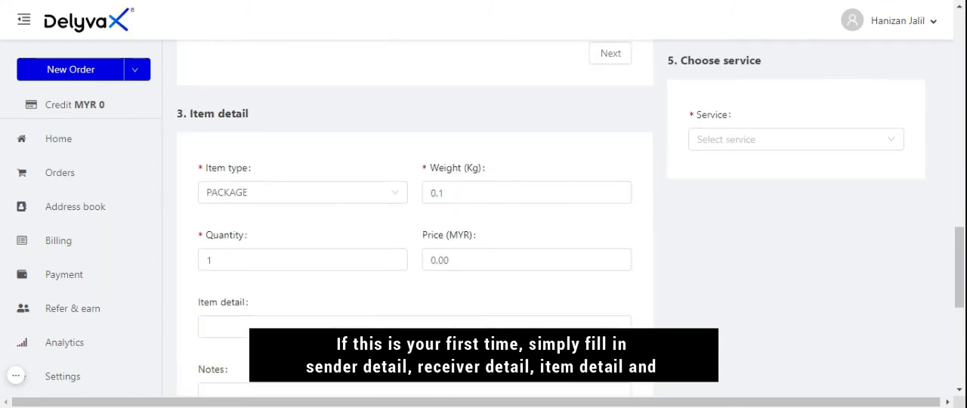
scroll(414, 212, down, 3)
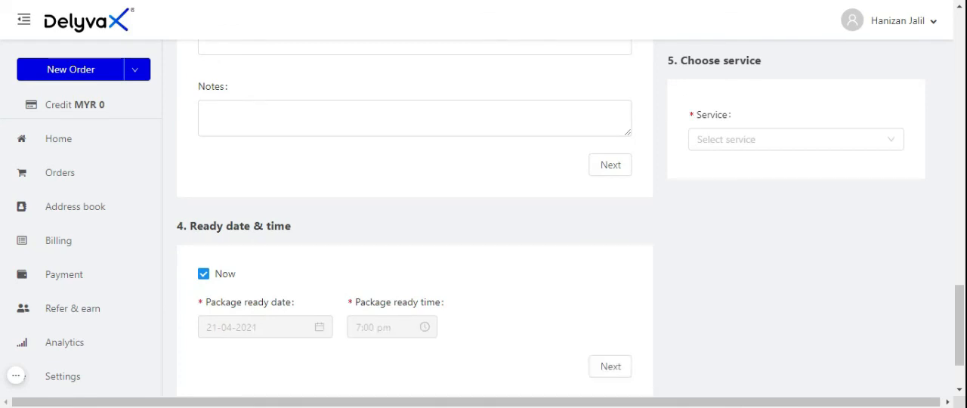
scroll(497, 153, down, 2)
scroll(497, 153, up, 3)
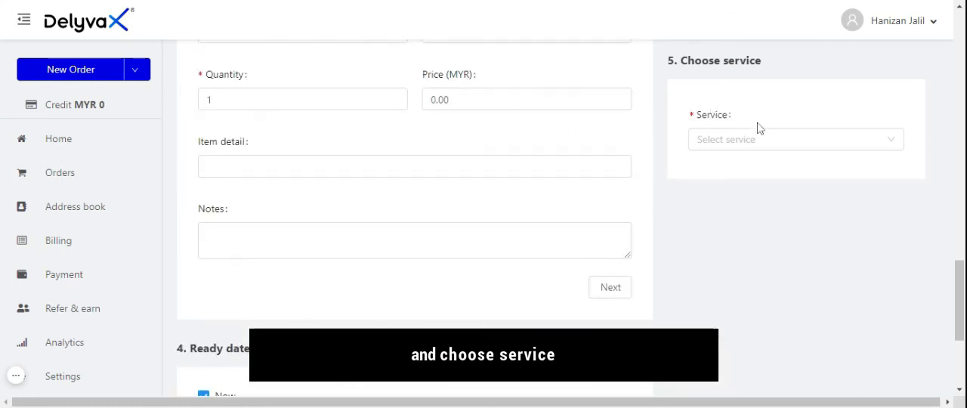
scroll(763, 139, up, 2)
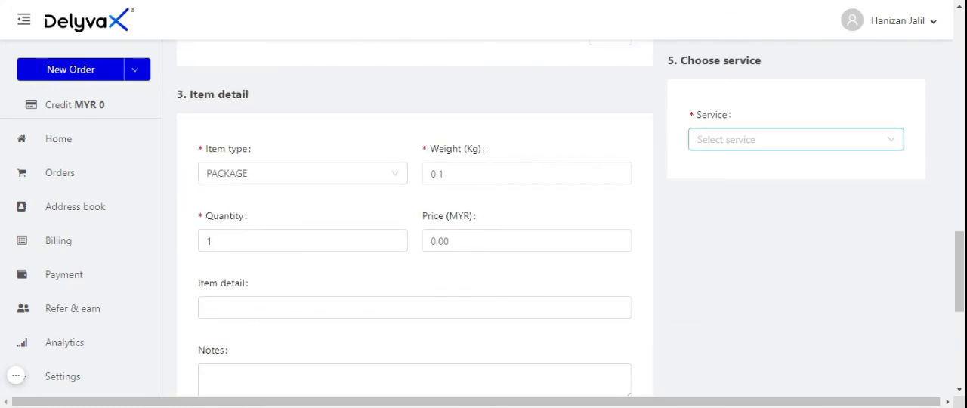
scroll(630, 270, down, 5)
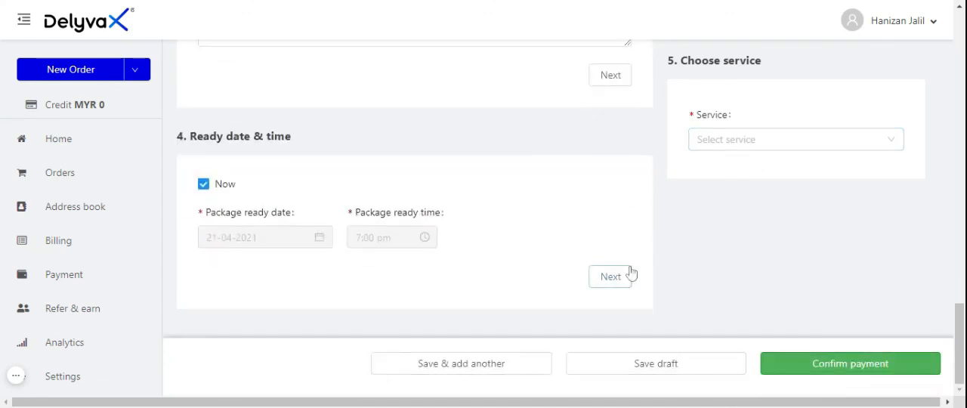
View the sender details in Copy & Paste mode and switch them back to Form mode
scroll(630, 273, up, 10)
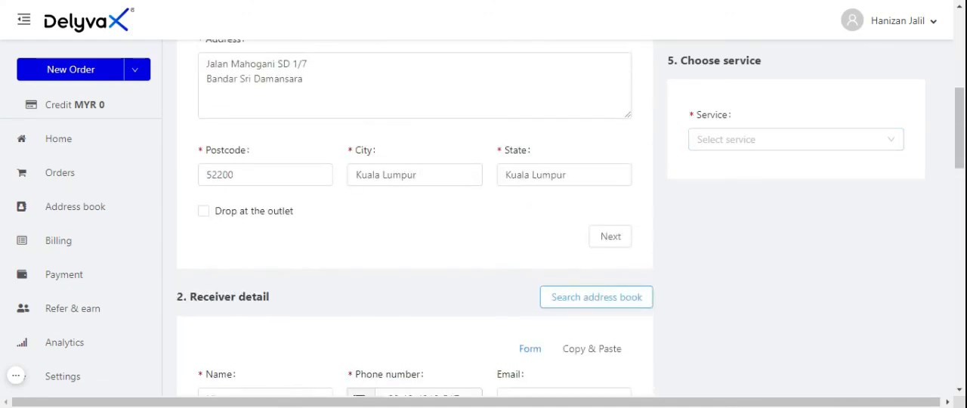
scroll(565, 263, up, 5)
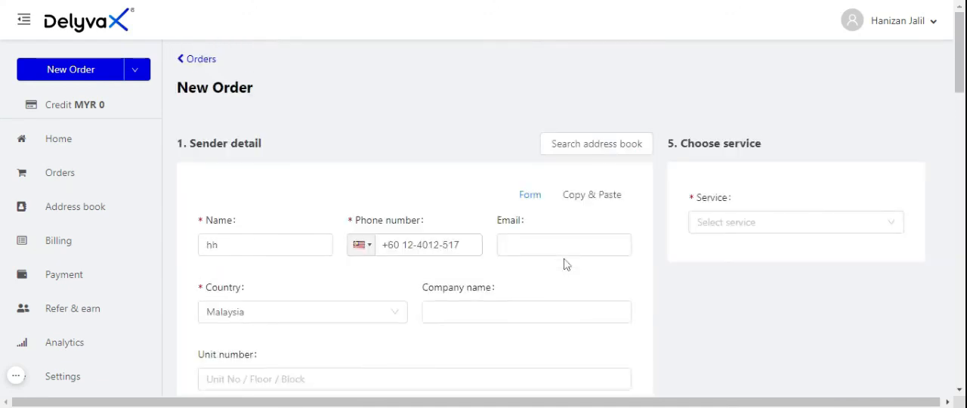
click(610, 201)
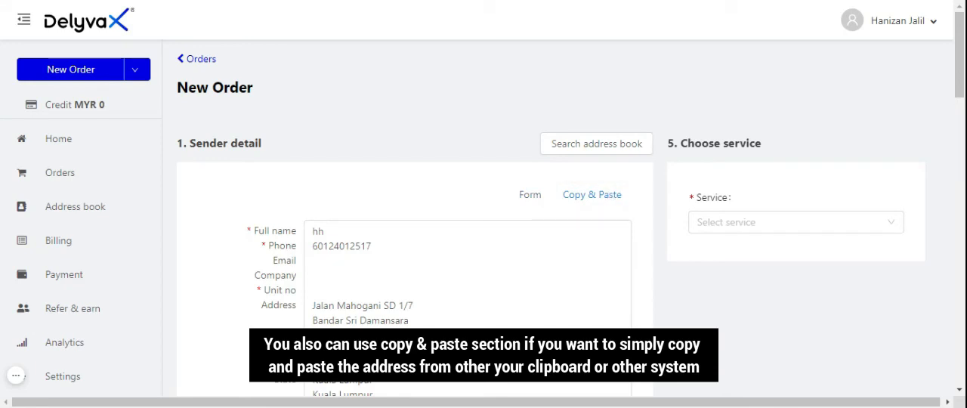
scroll(574, 264, down, 4)
scroll(574, 264, up, 4)
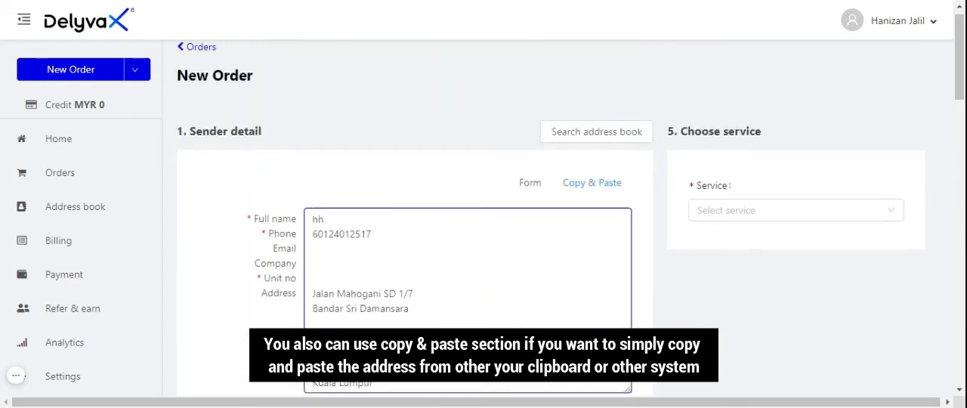
click(535, 201)
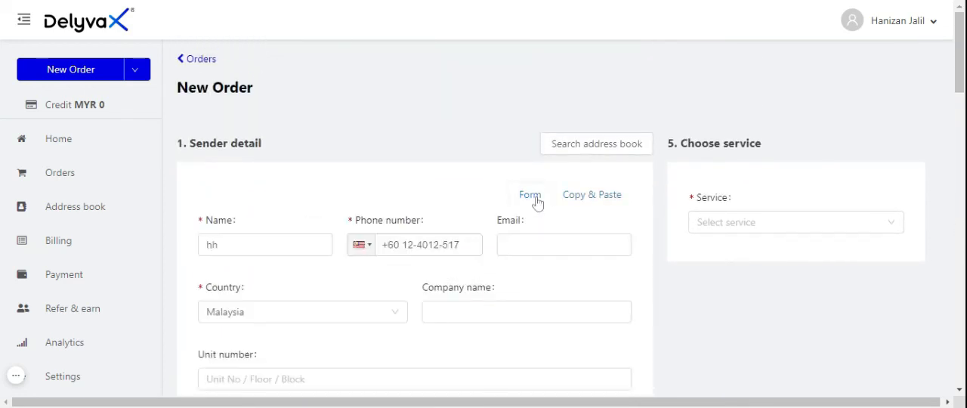
Choose the COURIERSERVICE-TEST service for the order and set its payment method to Credit balance
scroll(536, 201, down, 2)
click(762, 146)
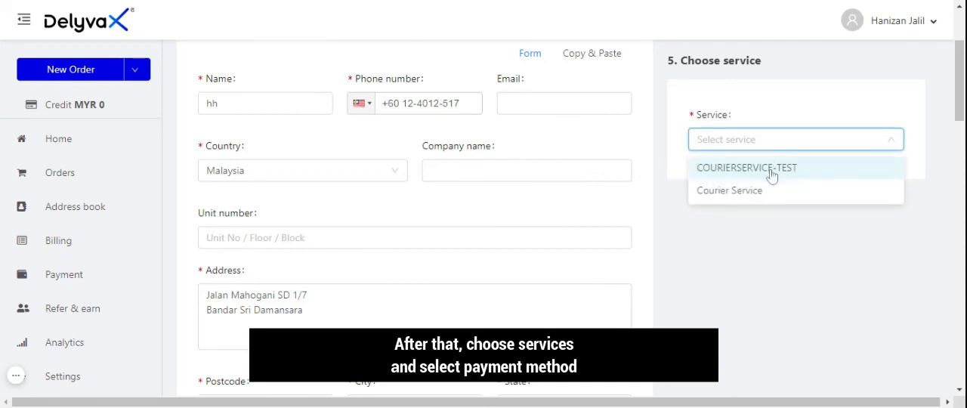
click(770, 170)
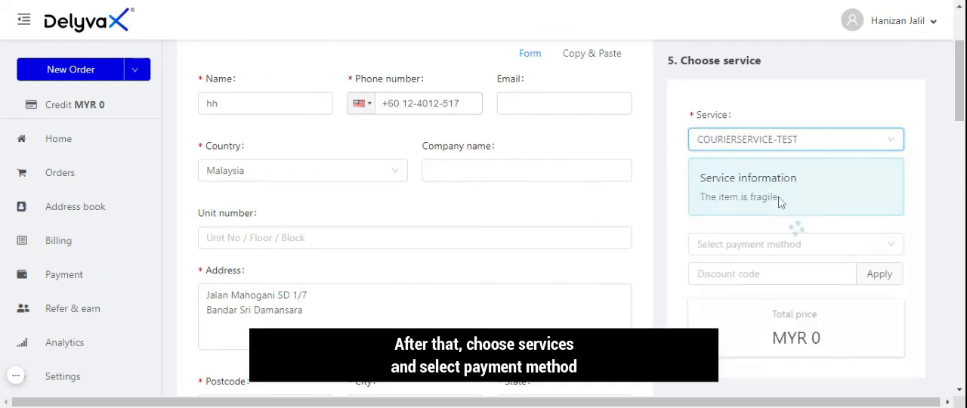
click(783, 250)
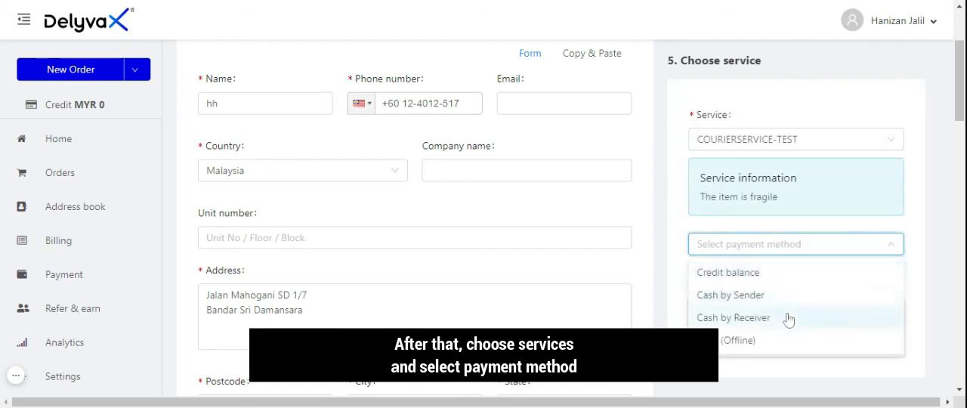
click(781, 274)
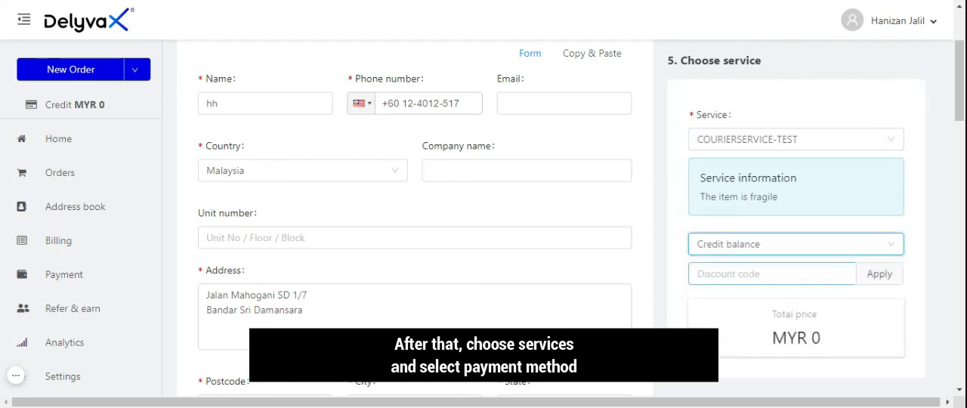
scroll(831, 319, down, 1)
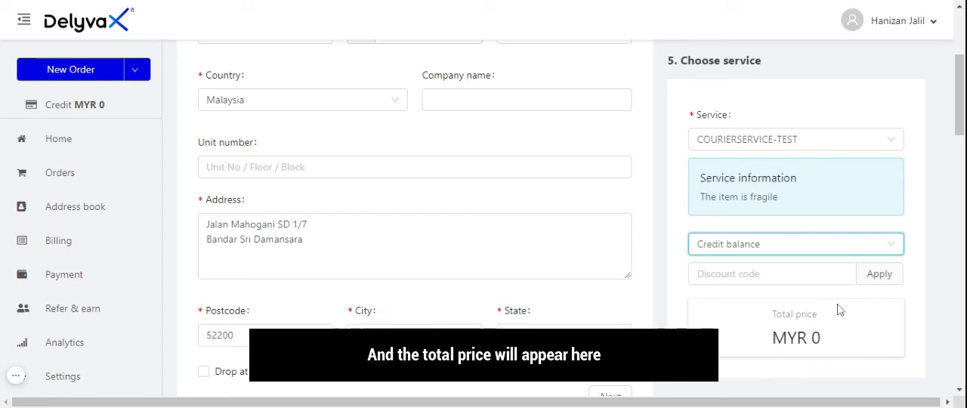
scroll(837, 310, down, 10)
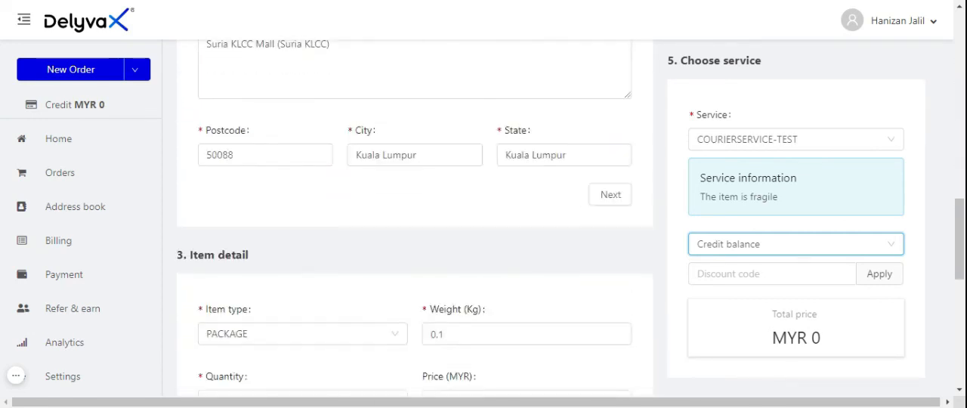
scroll(415, 227, down, 6)
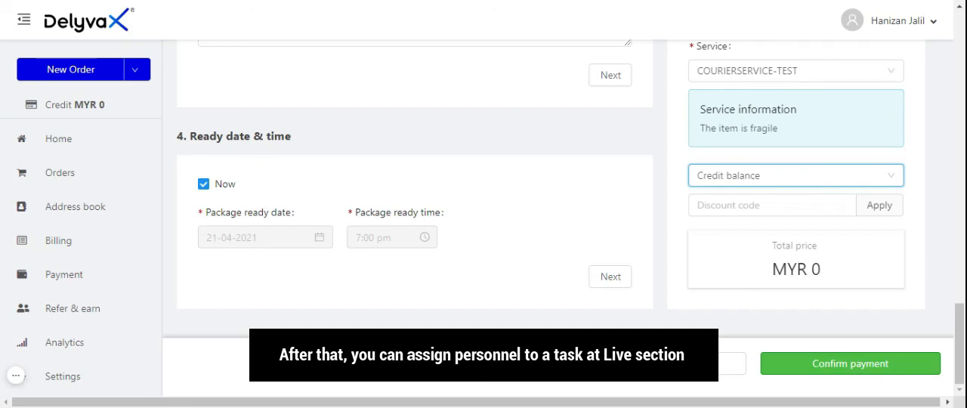
mouse_move(14, 382)
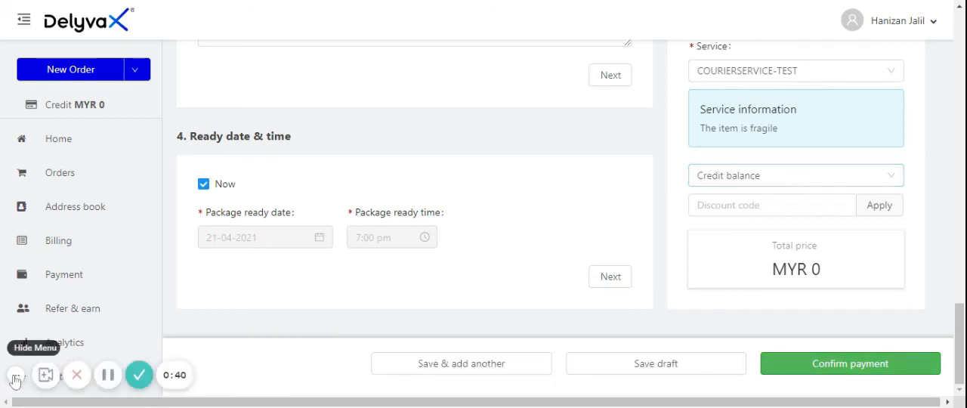
click(139, 375)
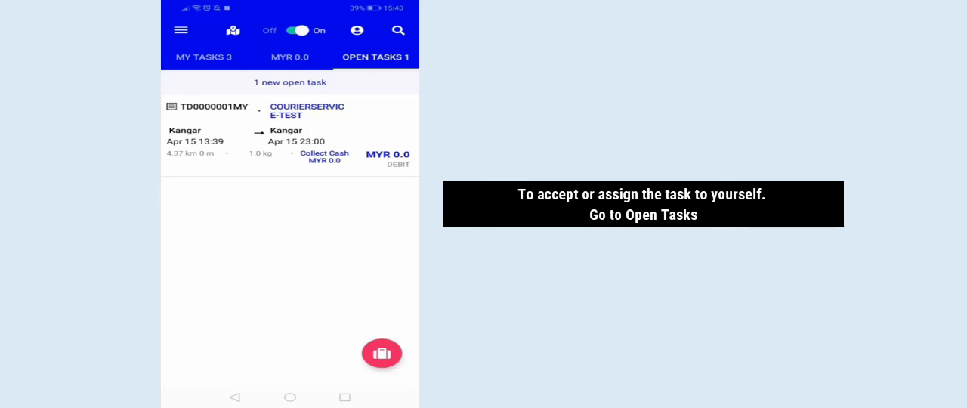
Switch to the mobile task app, expand the open COURIERSERVICE-TEST task and accept it, confirming the claim
click(389, 59)
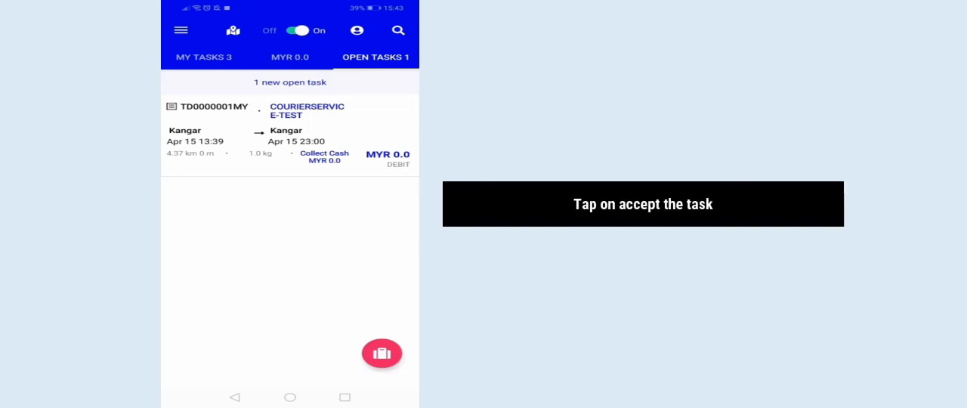
click(357, 124)
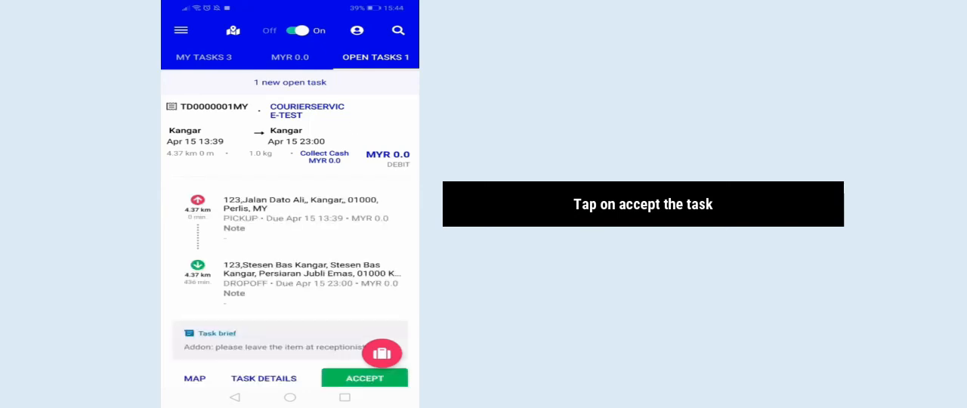
drag(384, 244, 384, 228)
click(346, 361)
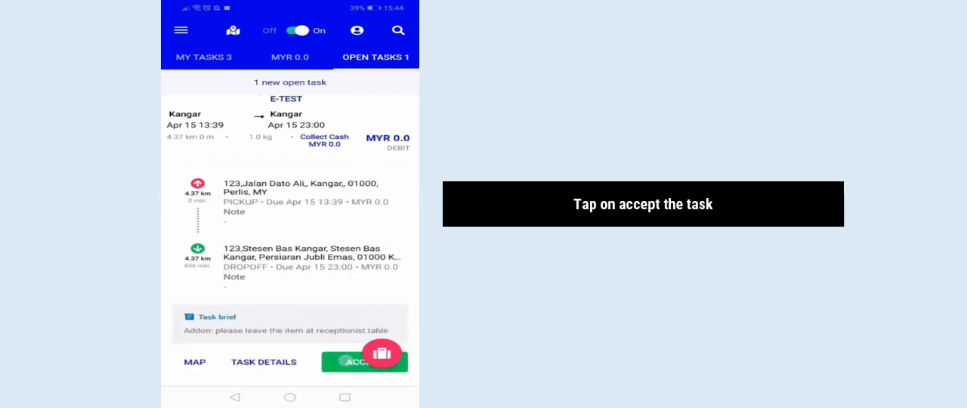
click(366, 215)
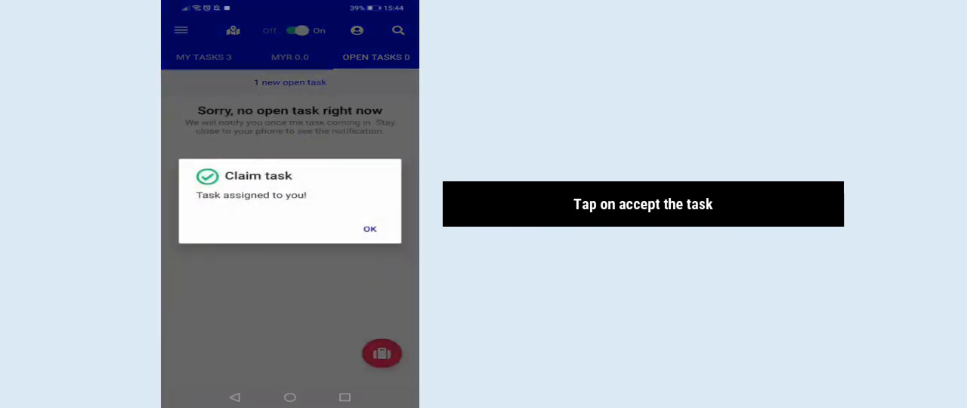
Dismiss the claim confirmation, expand the first accepted COURIERSERVICE-TEST task in My Tasks and start it
click(370, 229)
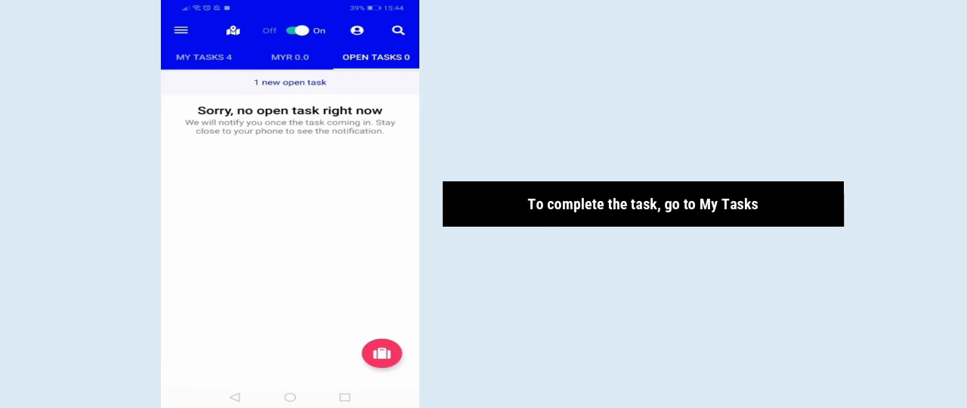
click(219, 57)
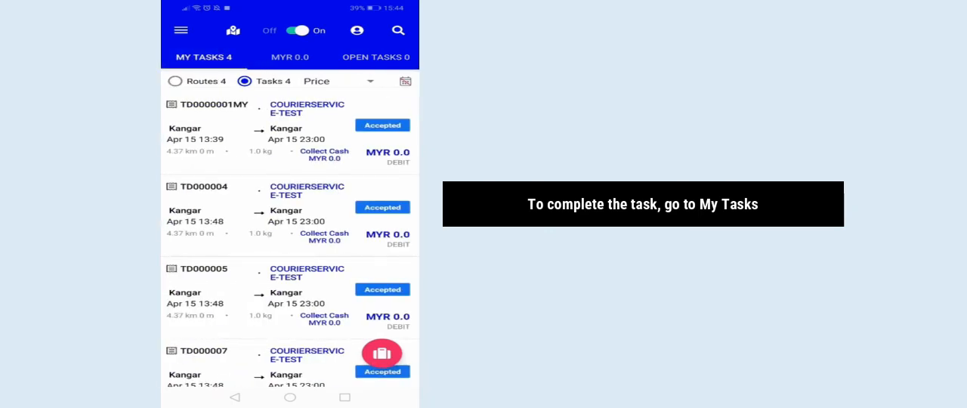
click(390, 146)
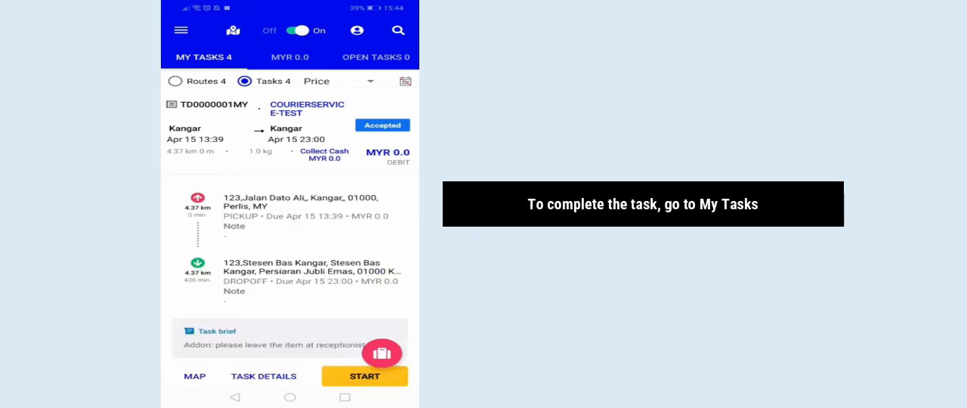
drag(338, 304, 338, 227)
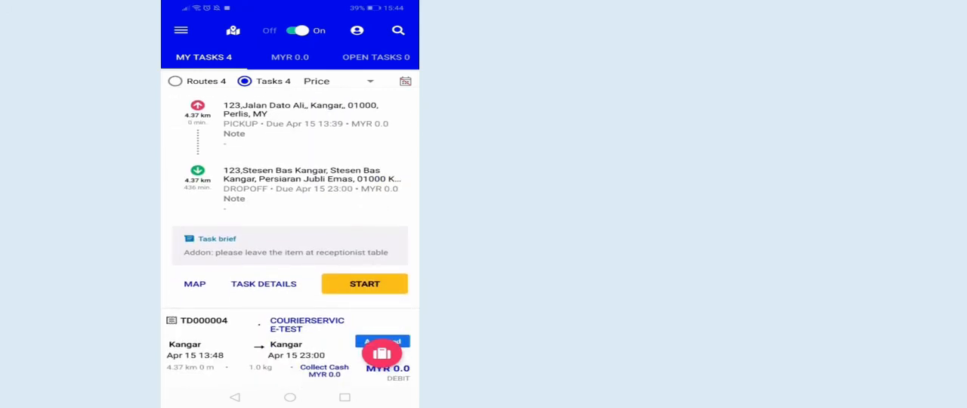
click(378, 284)
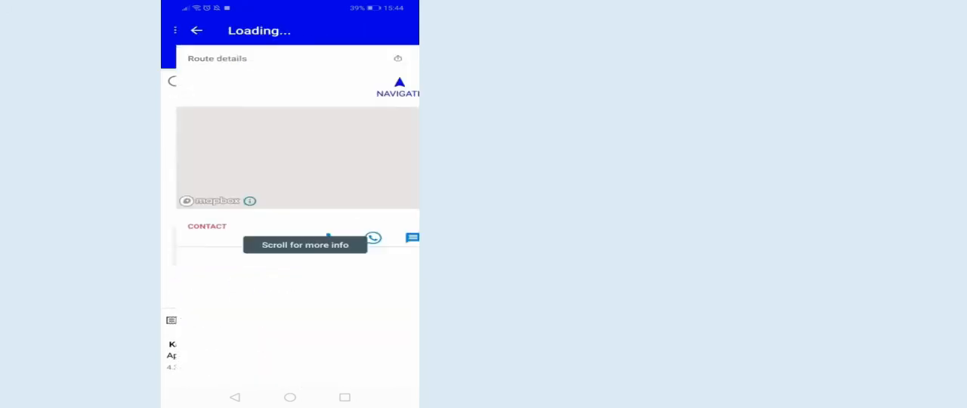
drag(355, 314, 355, 278)
Open the pickup's Report Issue form with Unable to find address as the reason and cancel it without submitting
drag(188, 368, 302, 369)
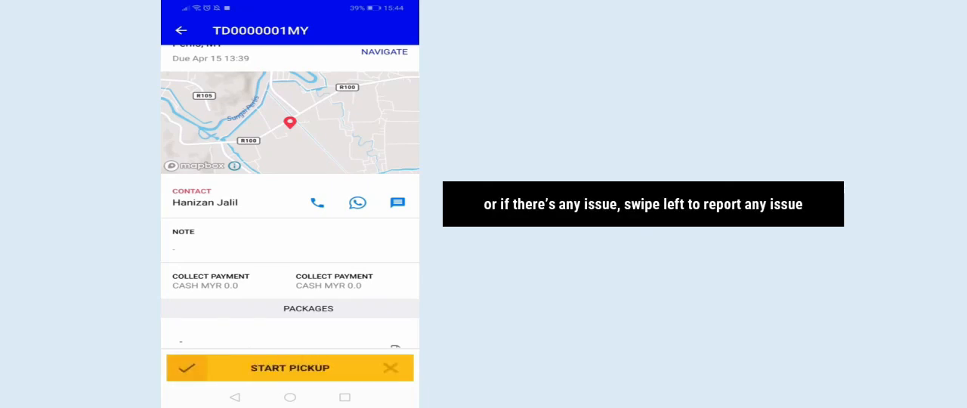
drag(390, 368, 218, 392)
click(290, 166)
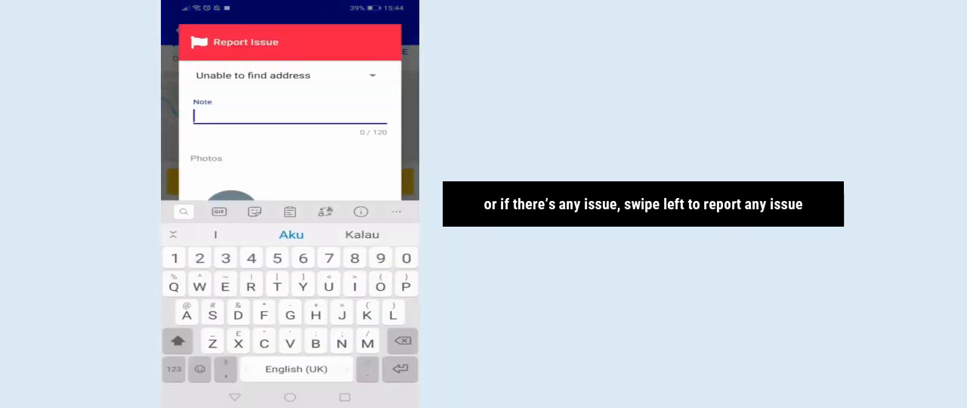
click(399, 162)
click(231, 394)
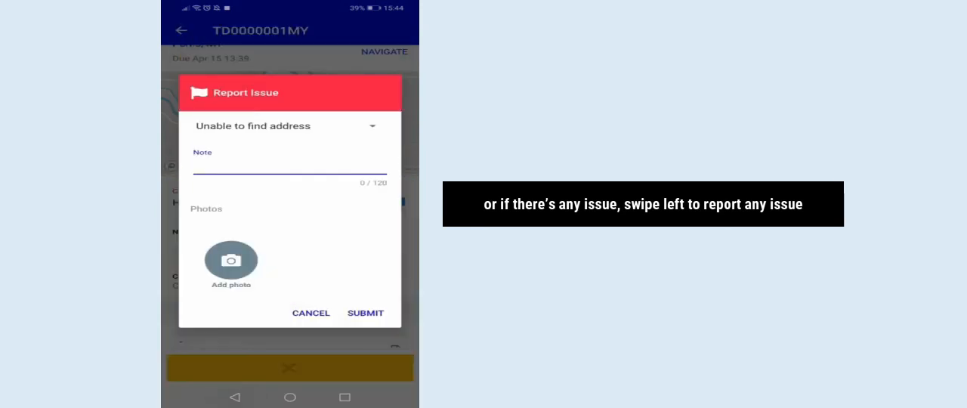
click(311, 316)
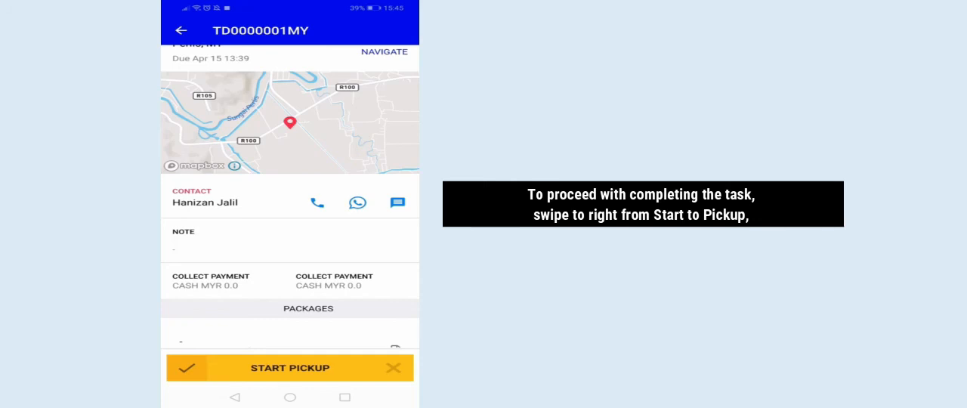
Advance the task's pickup through started and arrived to done, dismissing the prompt to open a navigation app
drag(187, 368, 401, 368)
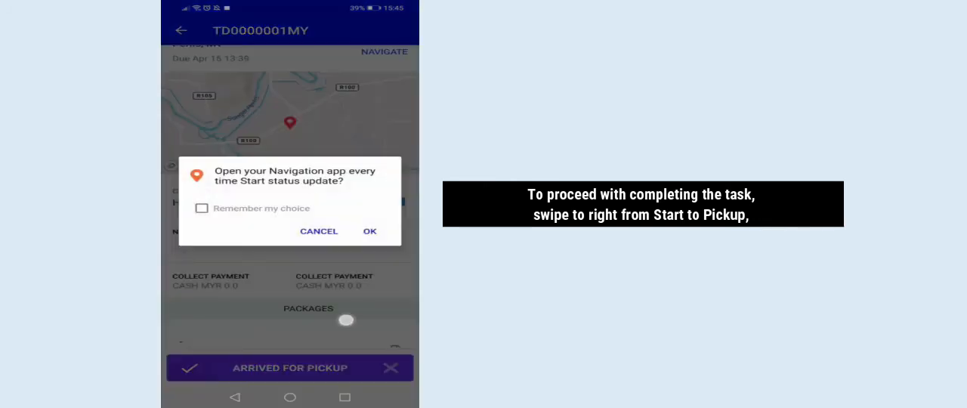
click(346, 320)
scroll(308, 311, down, 1)
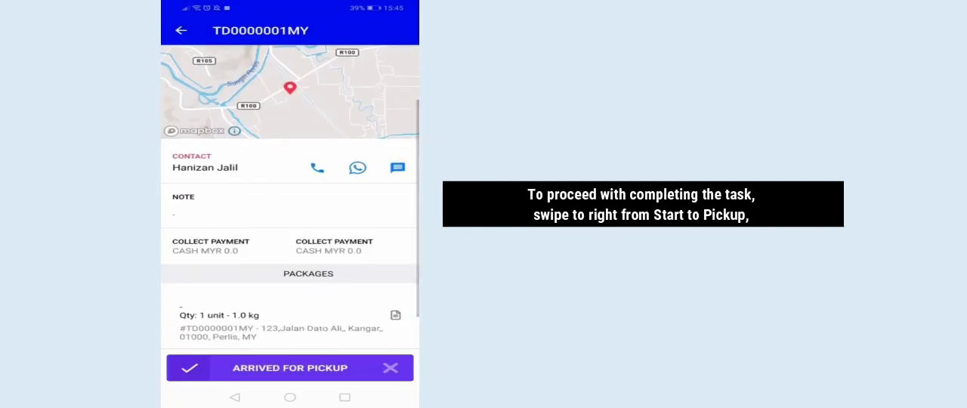
scroll(323, 337, down, 1)
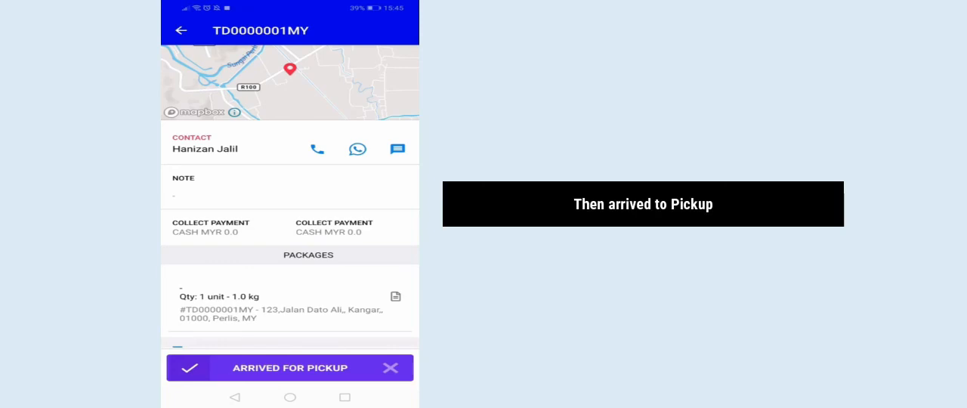
drag(190, 368, 391, 368)
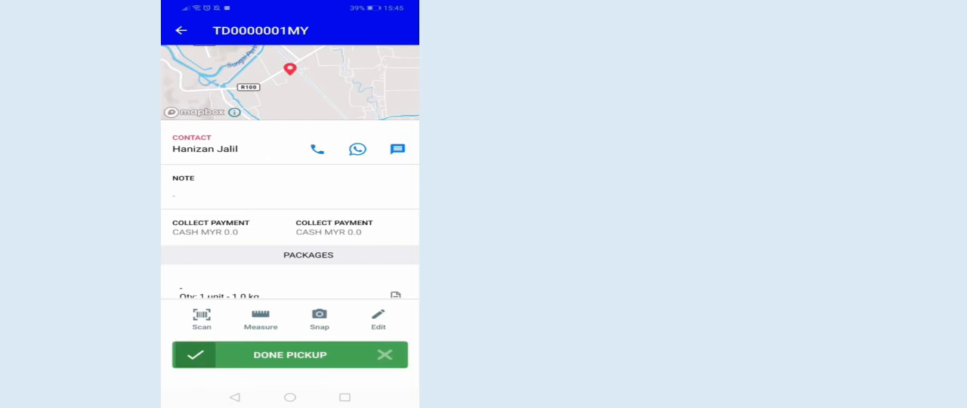
drag(193, 354, 394, 356)
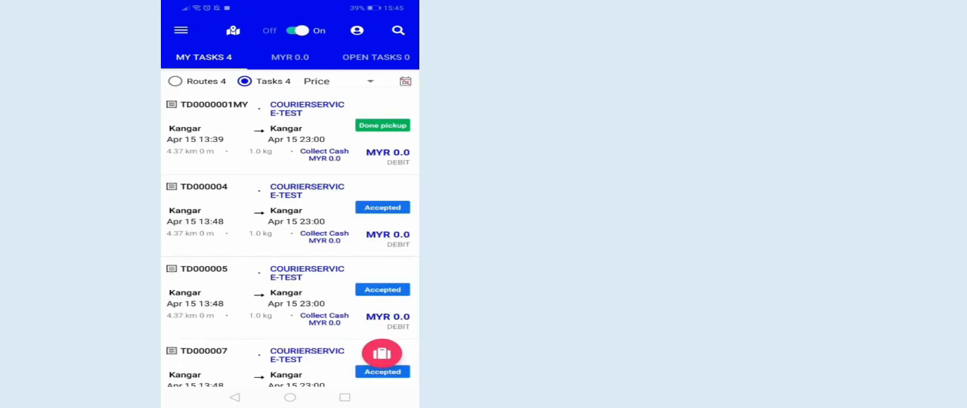
Reopen the task with the completed pickup and mark its delivery as started
click(371, 122)
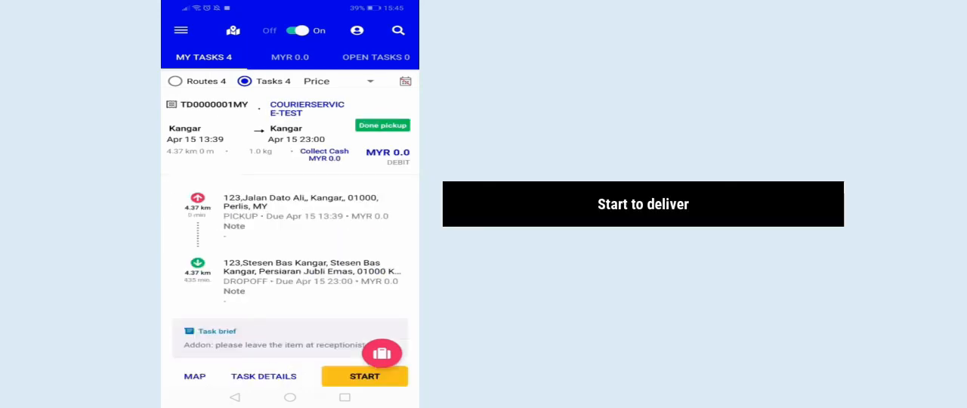
scroll(375, 230, down, 2)
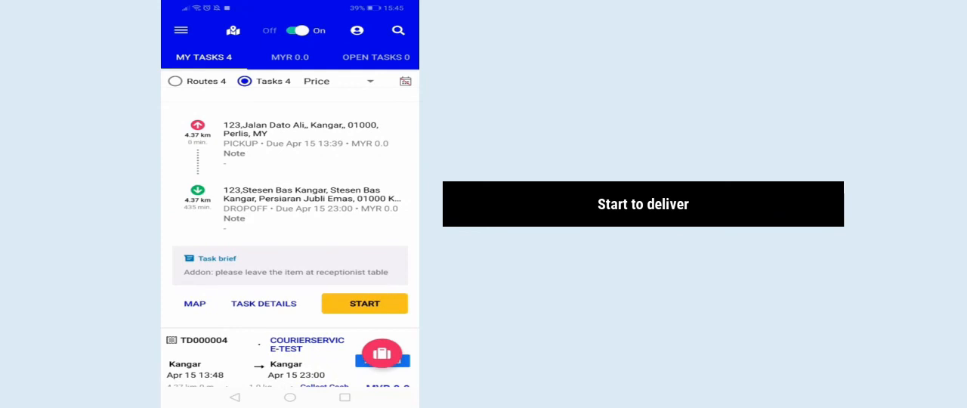
click(371, 306)
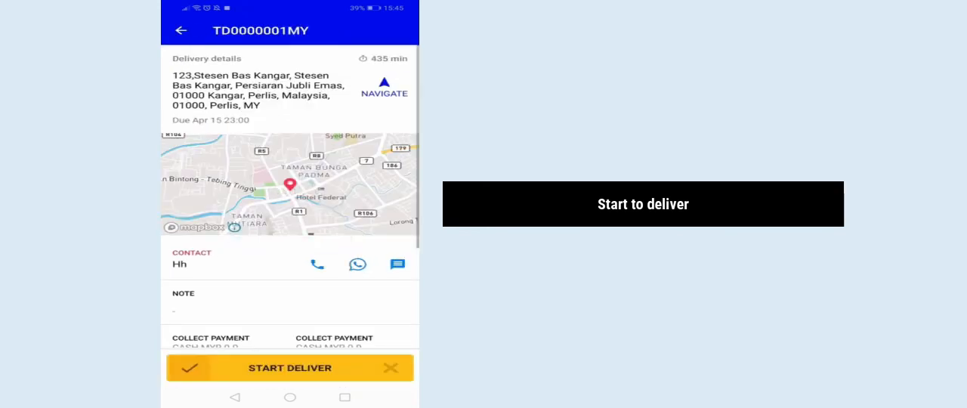
drag(189, 368, 390, 368)
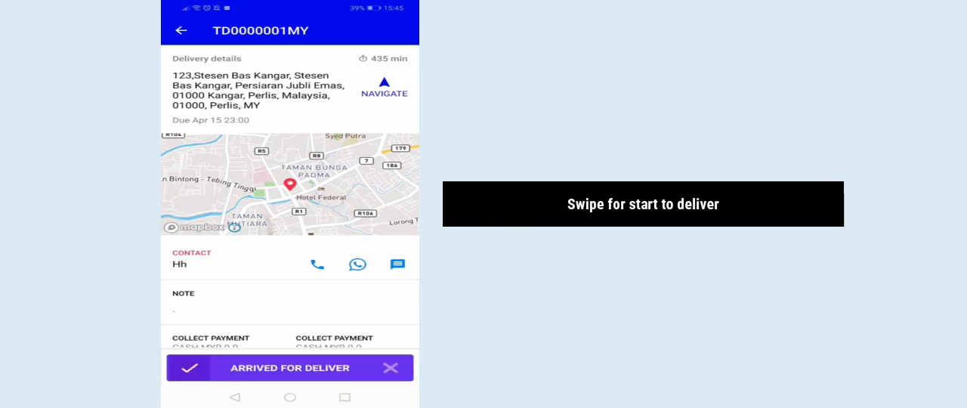
Mark the delivery as arrived and done to bring up the proof of delivery form
click(332, 298)
drag(330, 321, 339, 286)
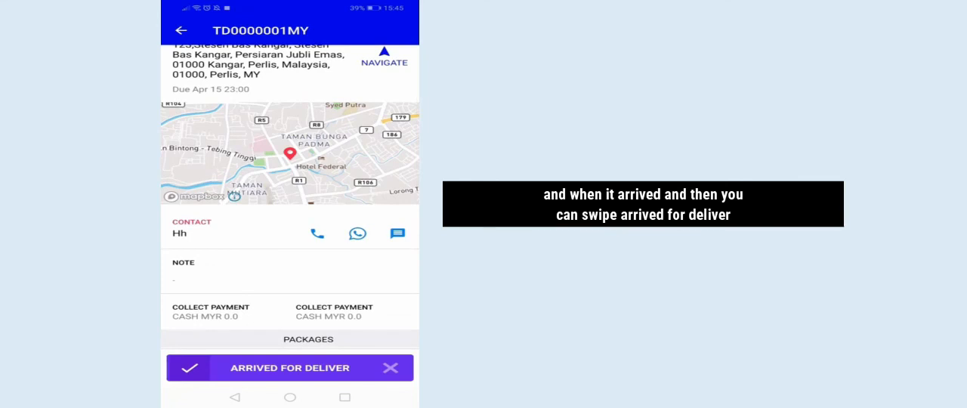
drag(191, 369, 302, 370)
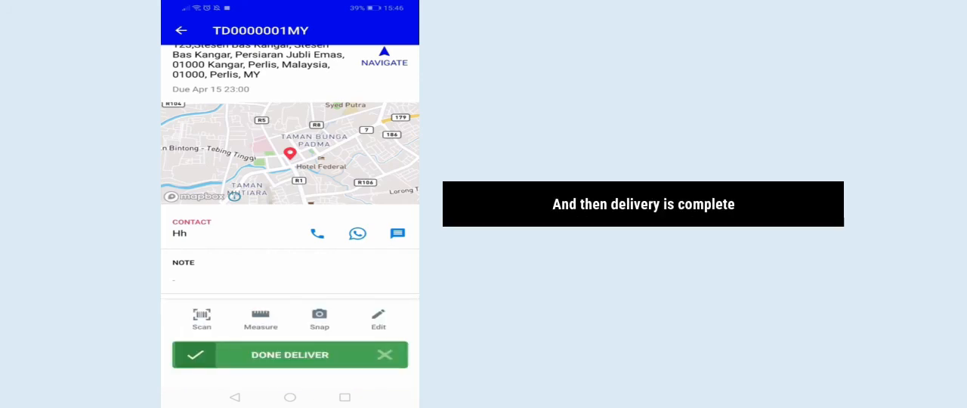
drag(195, 354, 386, 354)
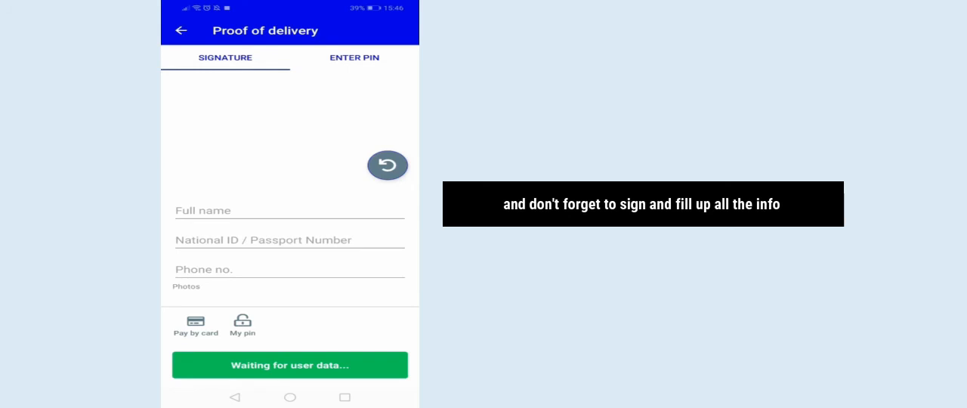
Draw a signature on the proof of delivery and fill in the recipient's full name, national ID or passport number and phone number
mouse_move(237, 82)
mouse_down()
mouse_move(203, 138)
mouse_move(295, 108)
mouse_move(340, 107)
mouse_up()
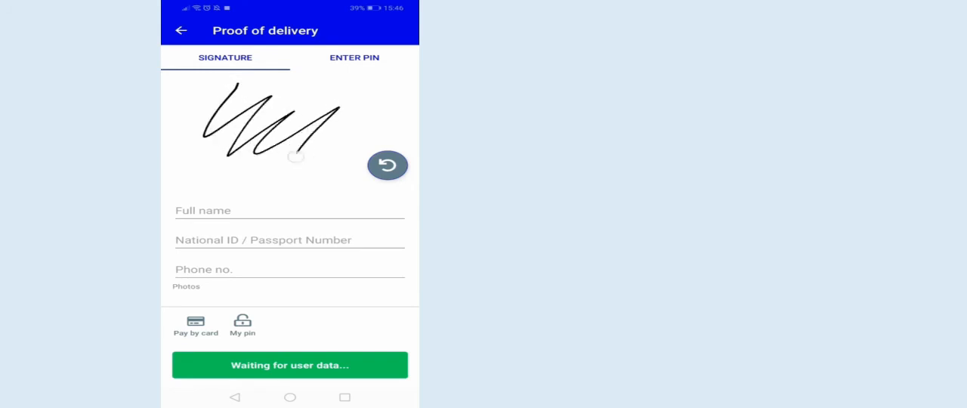
drag(295, 157, 364, 151)
click(254, 205)
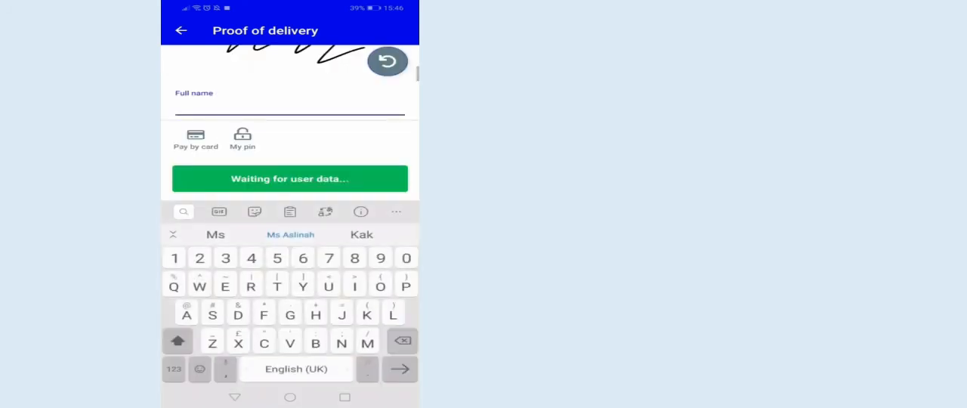
text(Hh)
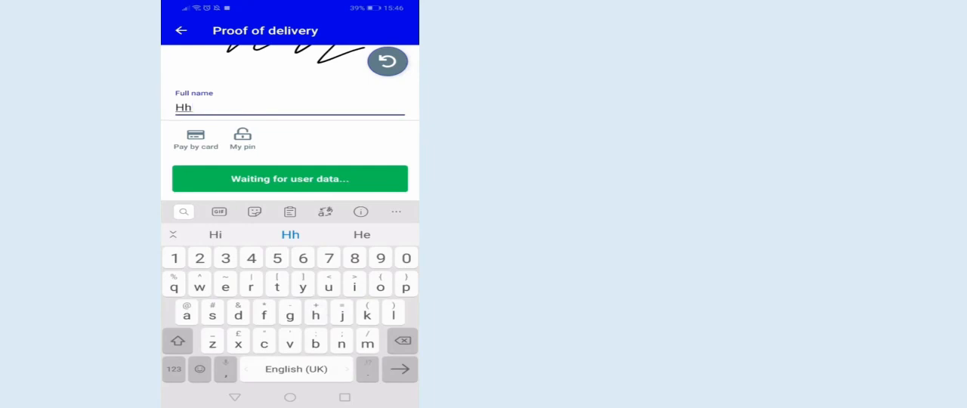
click(234, 398)
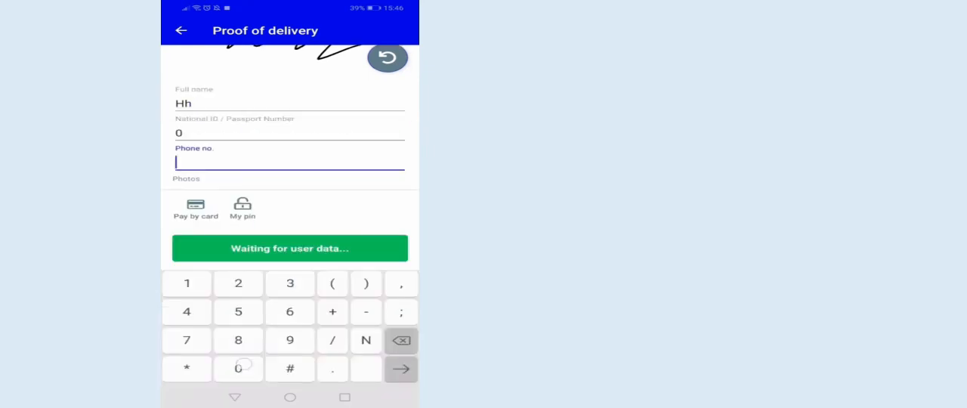
text(0)
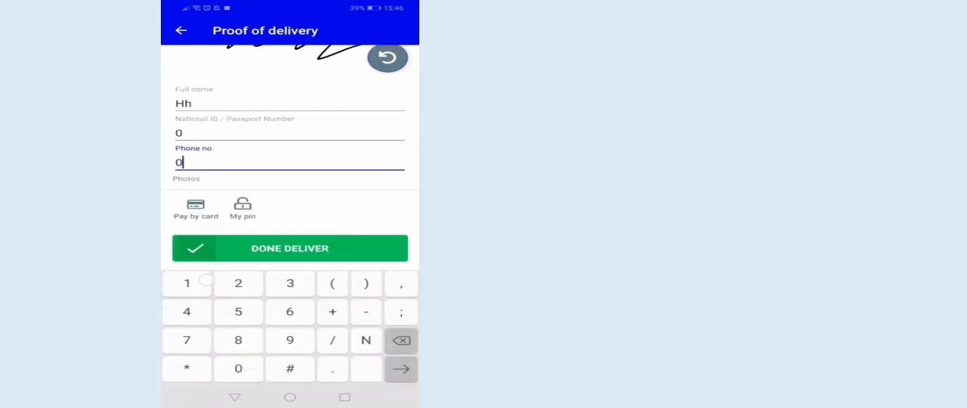
text(12)
click(235, 397)
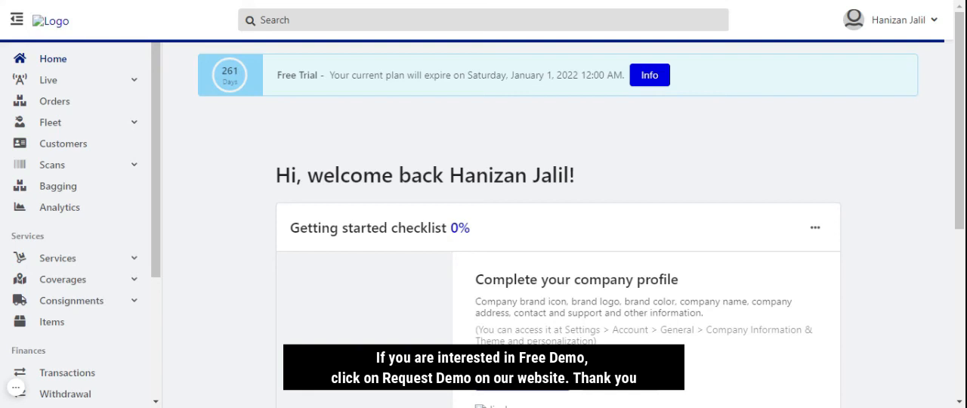
click(16, 387)
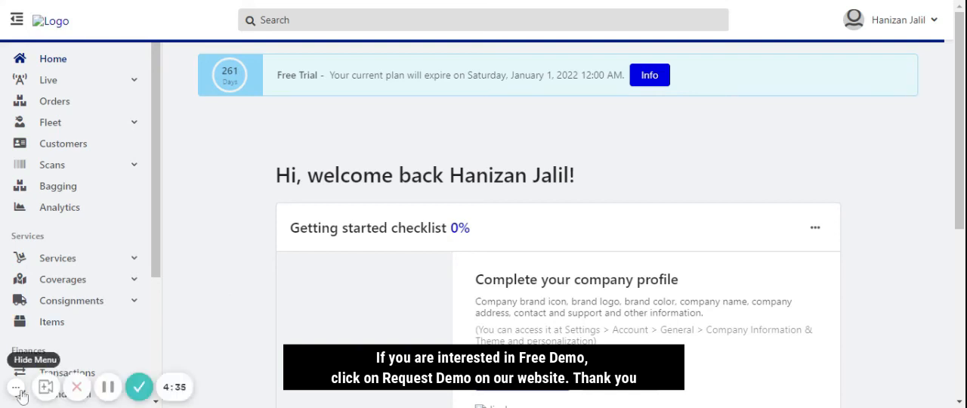